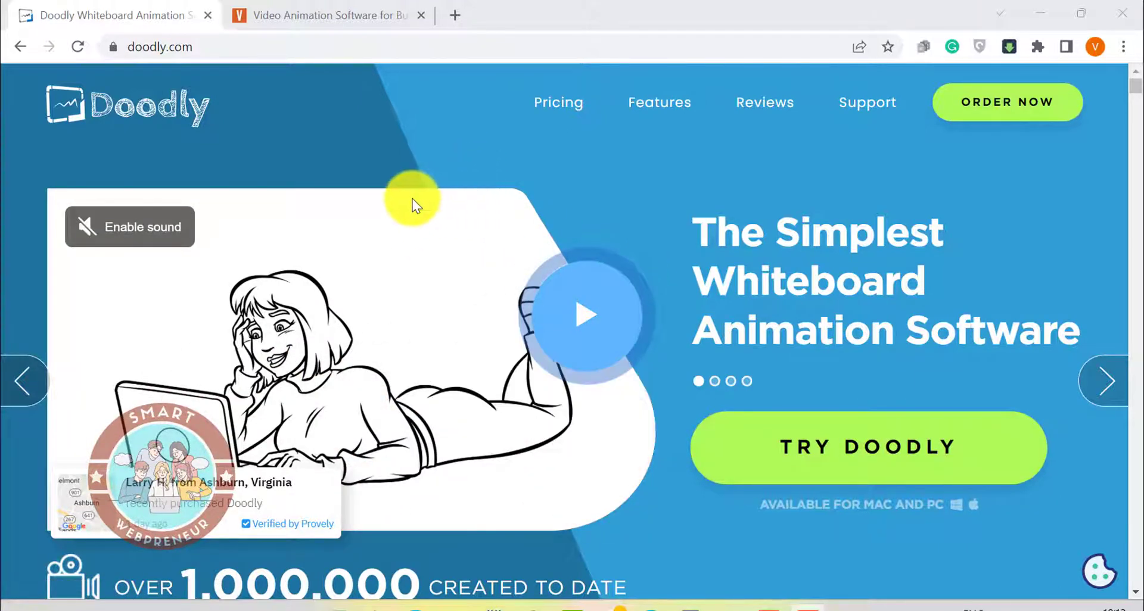
# - Flip between the Doodly and Vyond tabs and start Vyond's homepage promo video
pyautogui.click(292, 13)
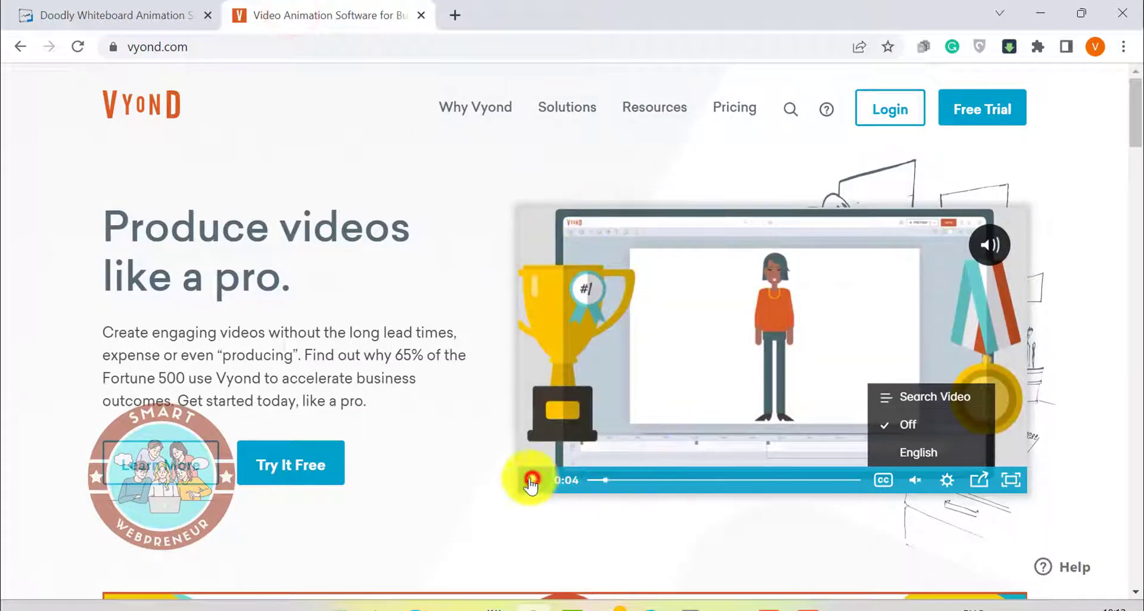
pyautogui.click(532, 479)
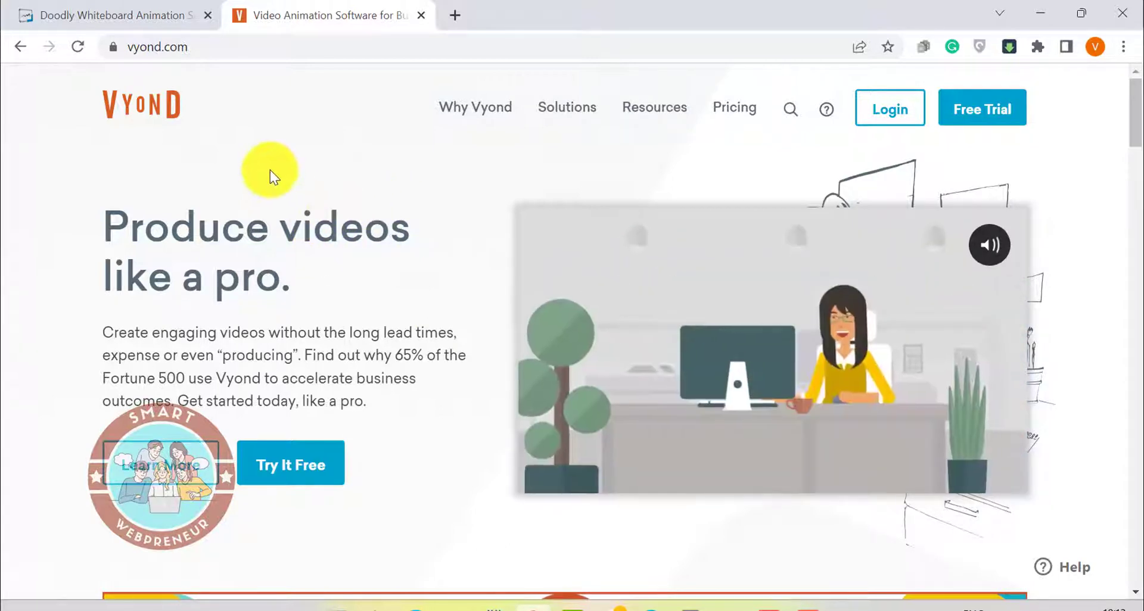
pyautogui.click(158, 19)
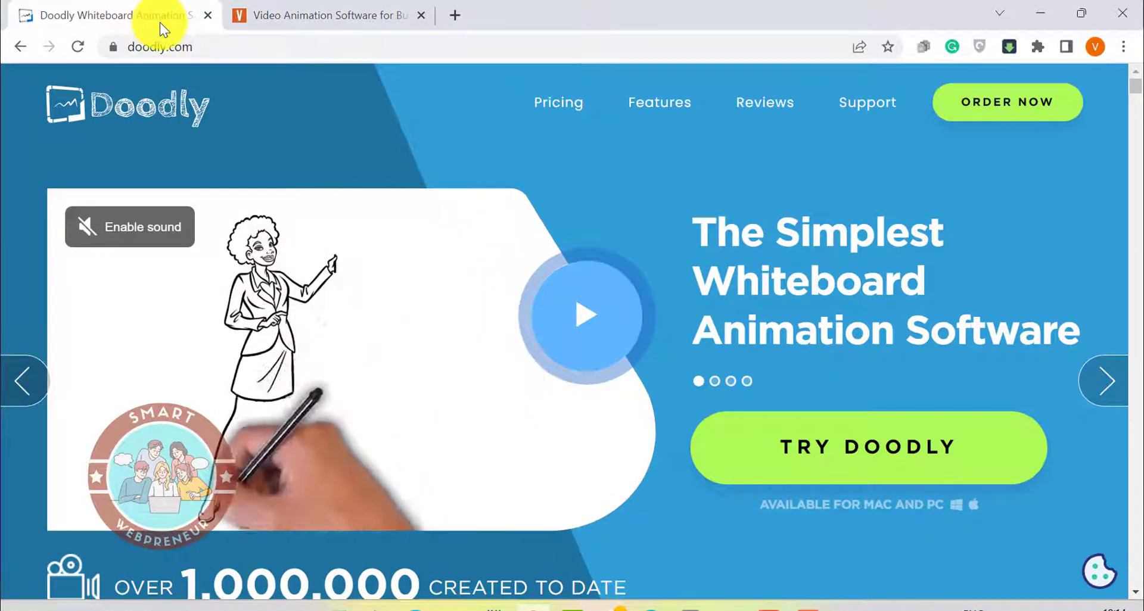
pyautogui.click(341, 17)
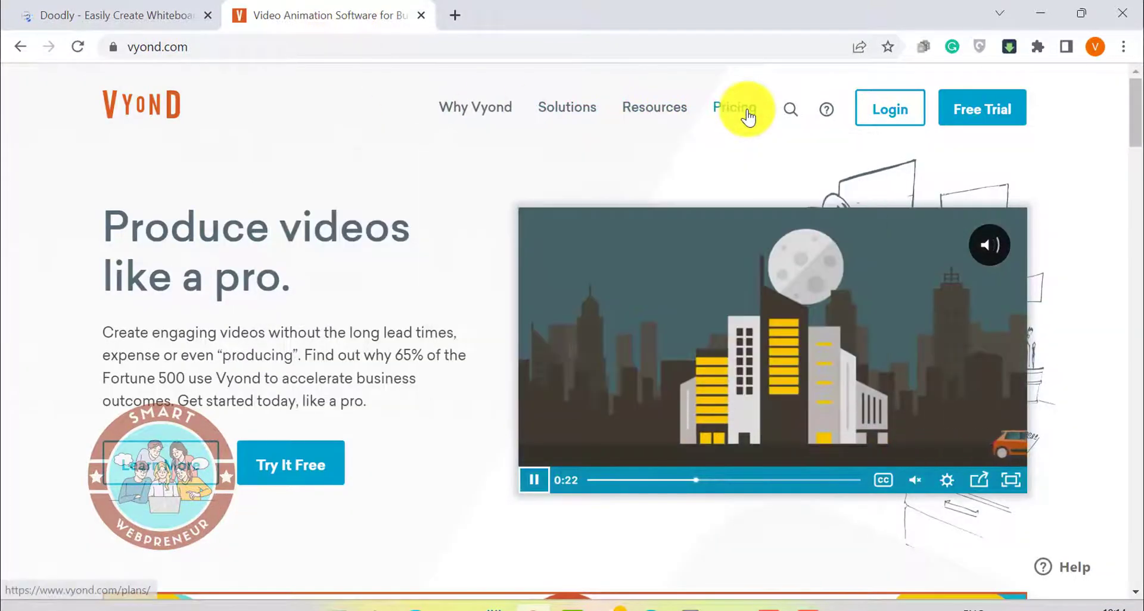
# - Open Vyond's pricing page, then scroll through Doodly's pricing plans
pyautogui.click(745, 108)
pyautogui.moveTo(474, 108)
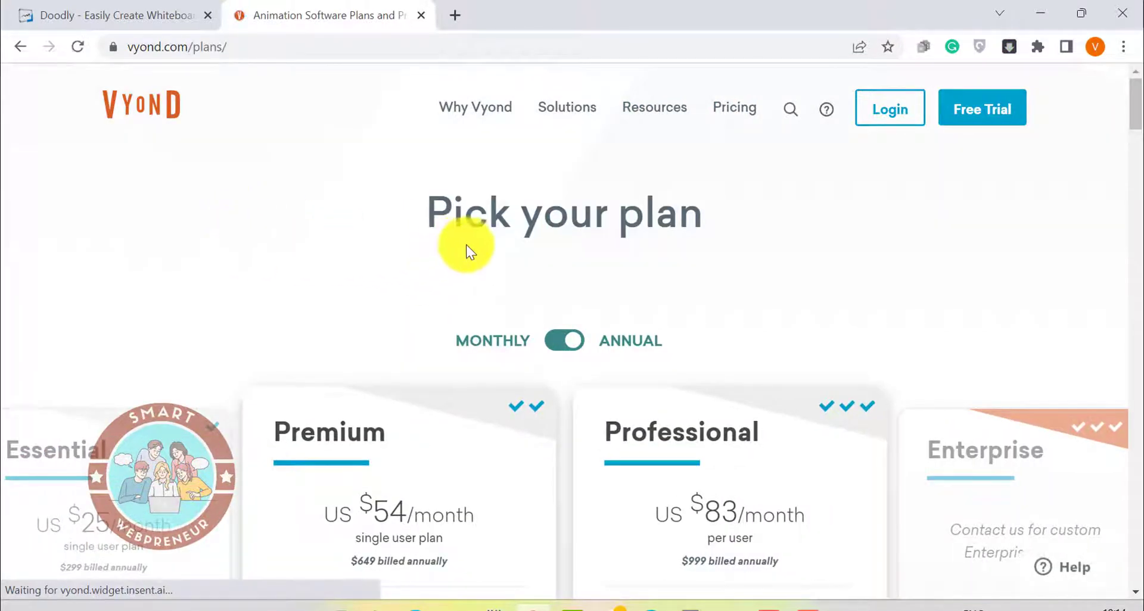
pyautogui.hotkey('ctrl', 'shift', 'Tab')
pyautogui.scroll(-6, 596, 354)
pyautogui.scroll(-6, 664, 271)
pyautogui.scroll(-2, 665, 278)
pyautogui.scroll(-3, 575, 276)
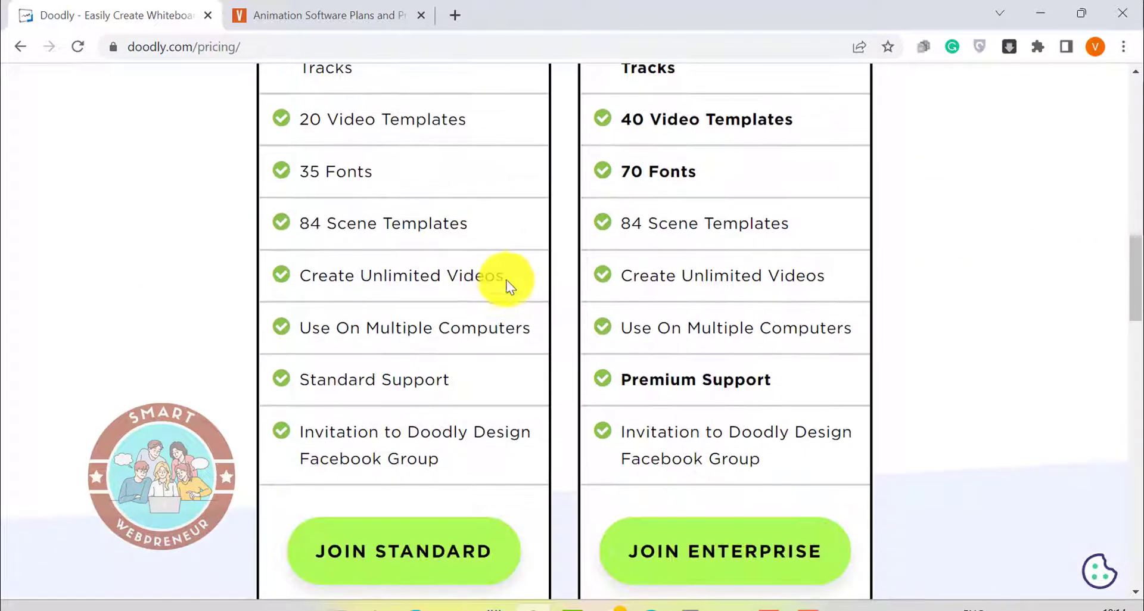
pyautogui.scroll(-4, 506, 278)
pyautogui.scroll(4, 526, 277)
# - Return to the Vyond homepage and scroll down to its use-case sections like Sales
pyautogui.hotkey('ctrl', 'Tab')
pyautogui.click(122, 111)
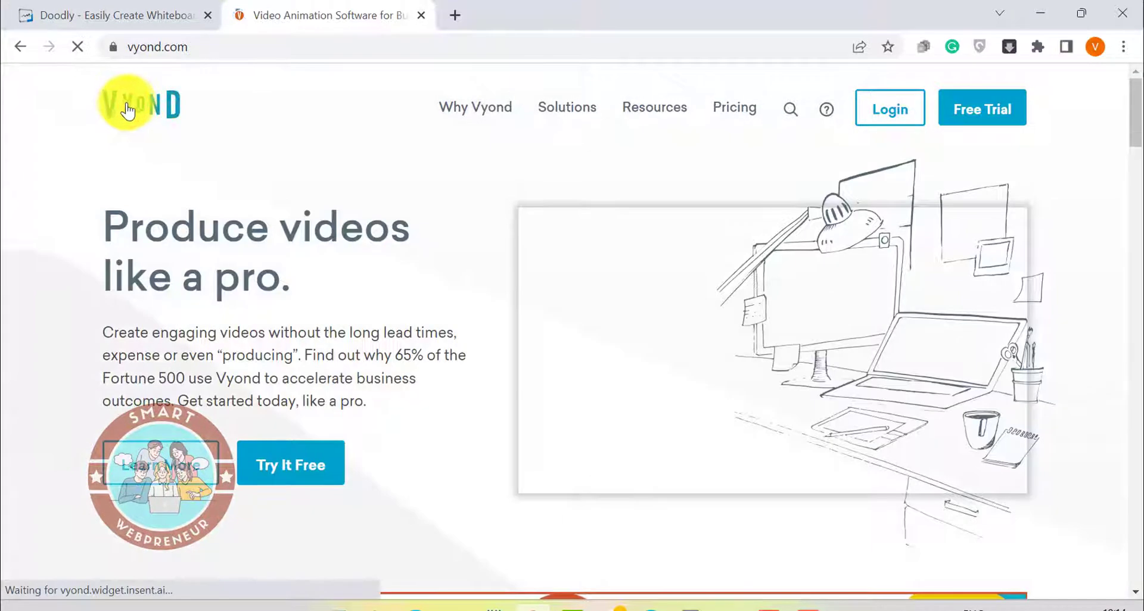
pyautogui.scroll(-3, 560, 288)
pyautogui.scroll(-4, 468, 278)
pyautogui.scroll(-3, 467, 283)
pyautogui.scroll(-3, 468, 283)
pyautogui.scroll(-3, 467, 283)
pyautogui.scroll(-2, 467, 283)
pyautogui.scroll(-3, 467, 283)
pyautogui.scroll(-3, 468, 283)
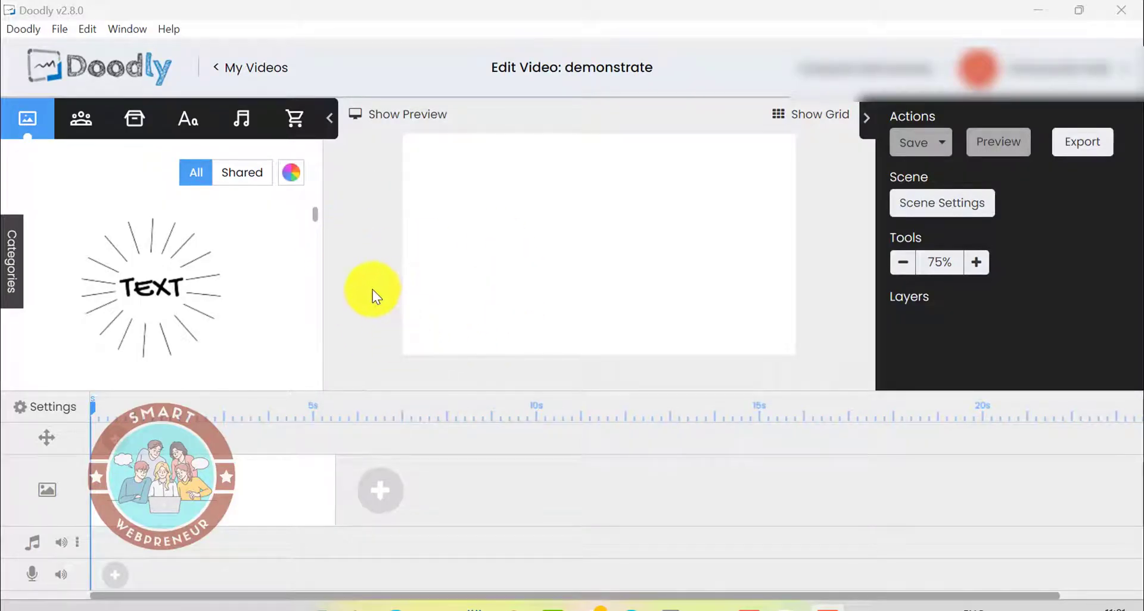
# - Browse Doodly's Characters and Props libraries, trying the colour asset view
pyautogui.click(74, 124)
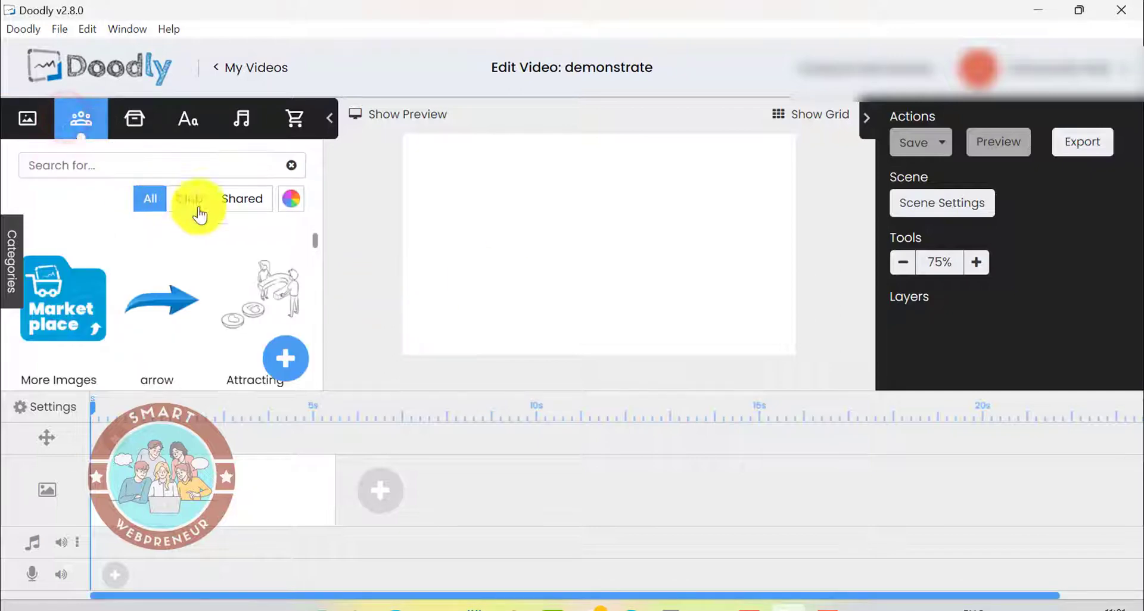
pyautogui.scroll(-1, 206, 238)
pyautogui.scroll(-1, 226, 271)
pyautogui.scroll(-1, 202, 292)
pyautogui.scroll(-1, 190, 297)
pyautogui.scroll(-1, 178, 304)
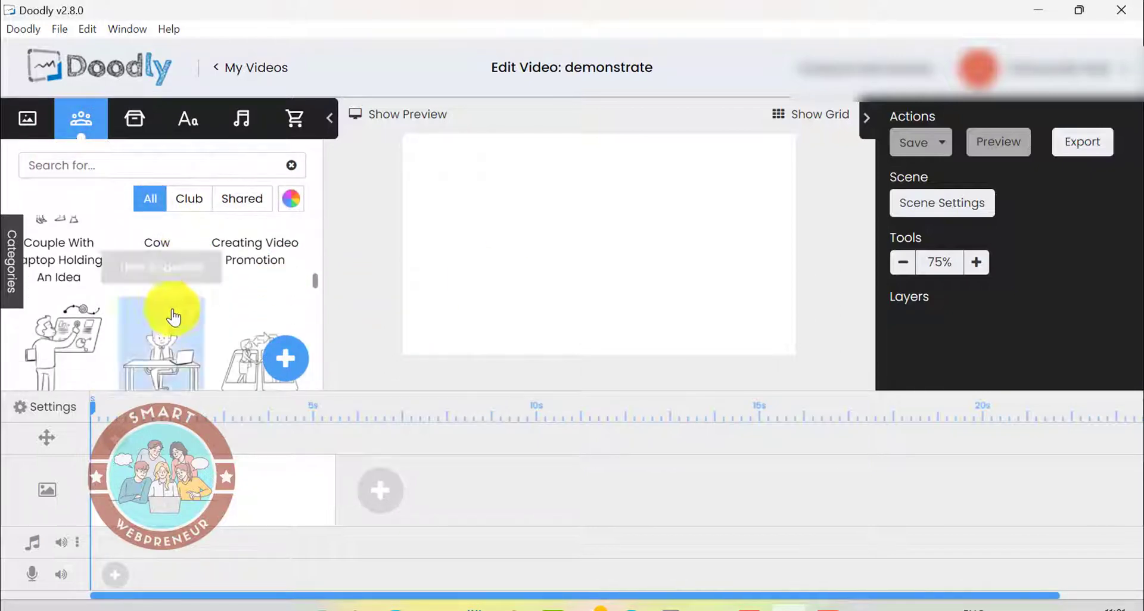
pyautogui.click(295, 195)
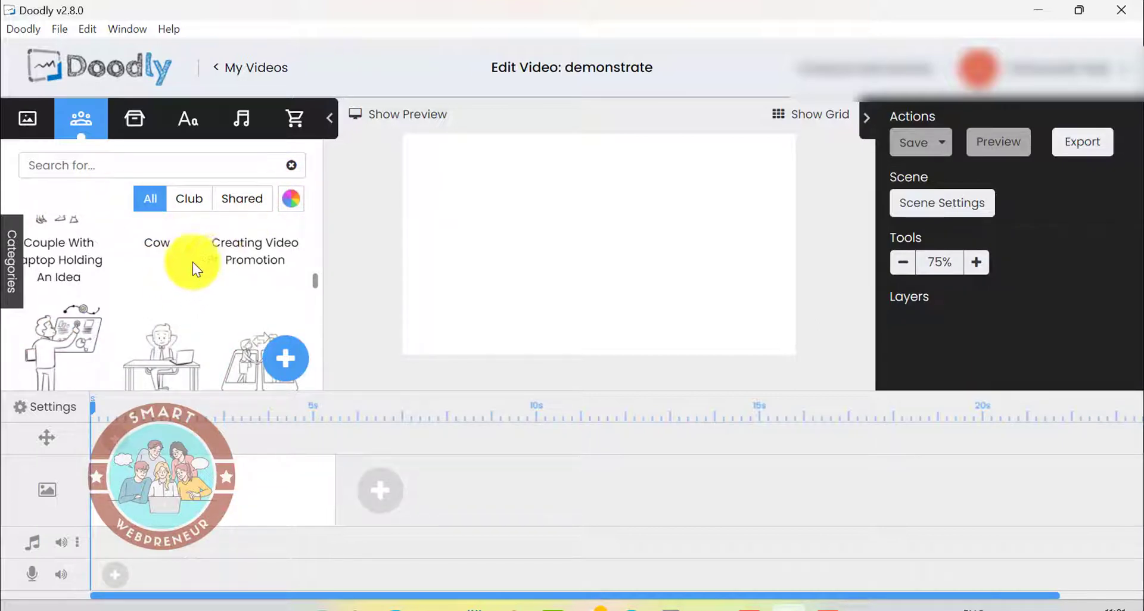
pyautogui.click(135, 125)
pyautogui.scroll(-1, 234, 243)
pyautogui.scroll(-2, 230, 263)
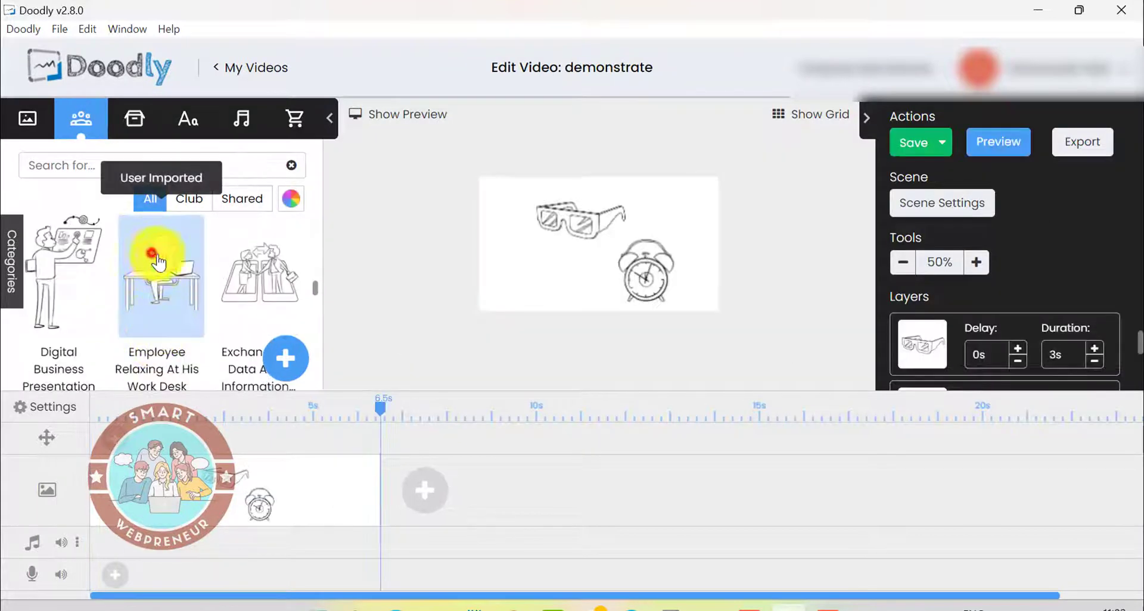
# - Add Employee Relaxing At His Work Desk, move the alarm clock upper right, delete the glasses
pyautogui.moveTo(169, 265); pyautogui.dragTo(520, 201)
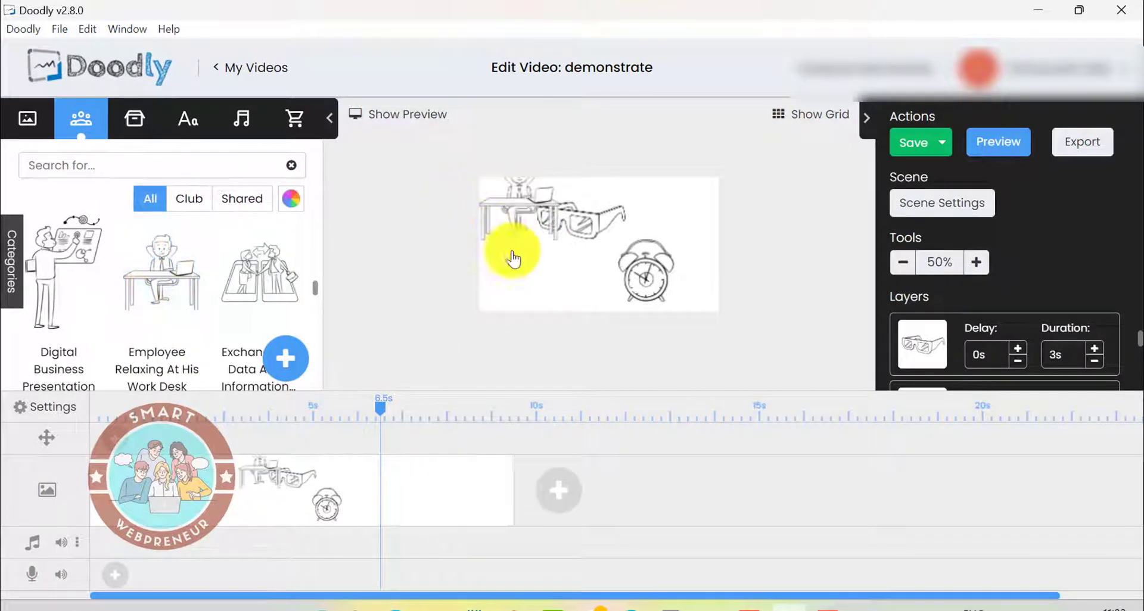
pyautogui.click(977, 262)
pyautogui.moveTo(666, 278); pyautogui.dragTo(712, 229)
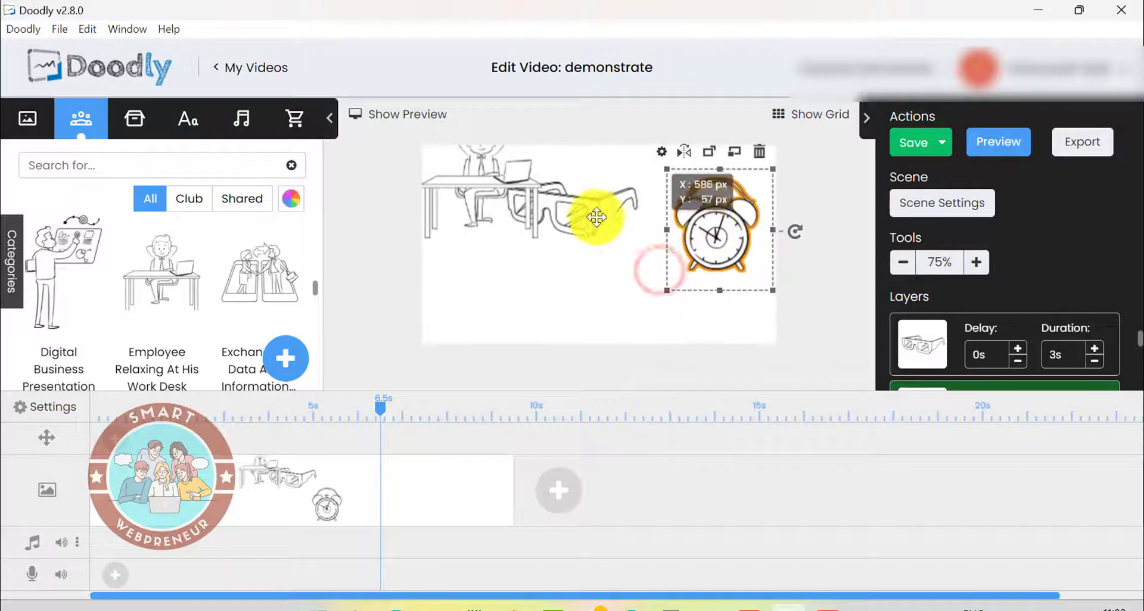
pyautogui.click(588, 218)
pyautogui.click(636, 159)
pyautogui.click(613, 361)
# - Shift the employee drawing down and right, then select the alarm clock's layer
pyautogui.moveTo(507, 231); pyautogui.dragTo(649, 341)
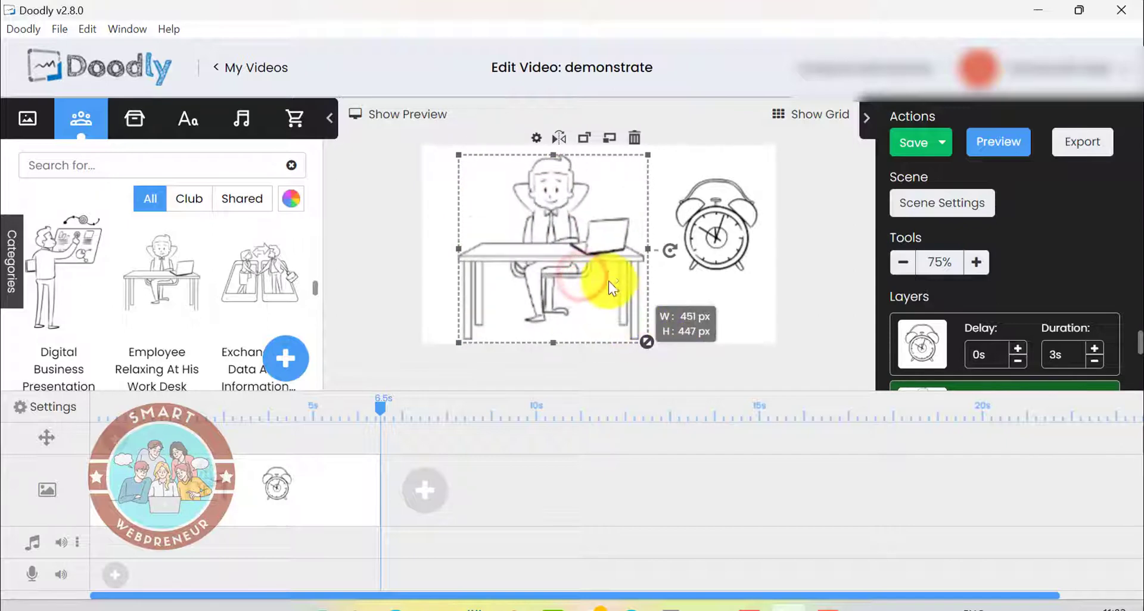
pyautogui.moveTo(608, 281); pyautogui.dragTo(595, 274)
pyautogui.click(683, 302)
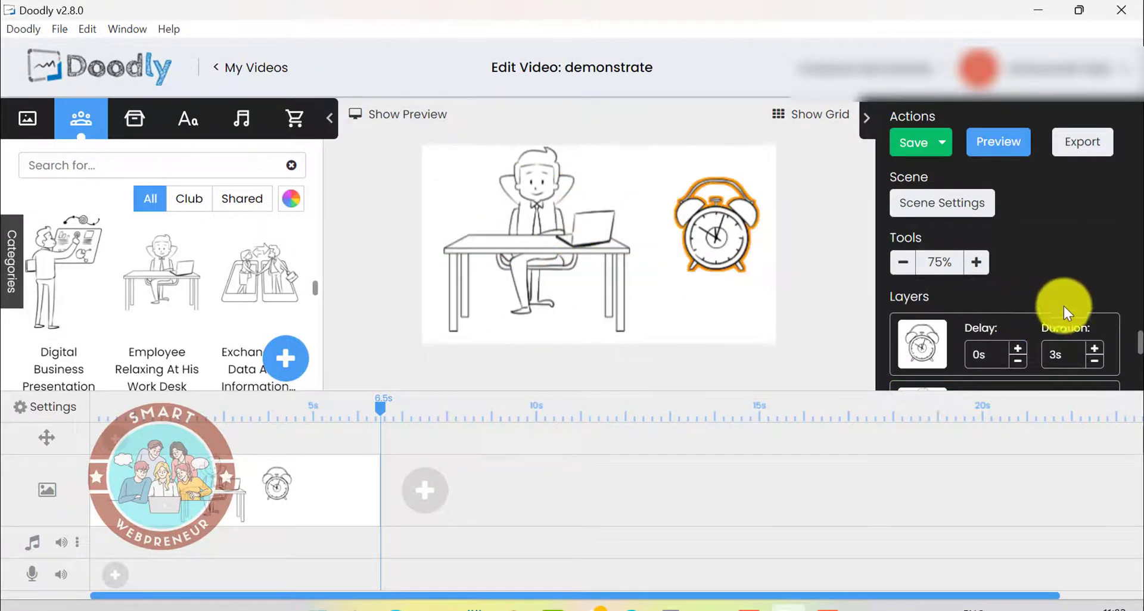
pyautogui.scroll(-1, 1133, 341)
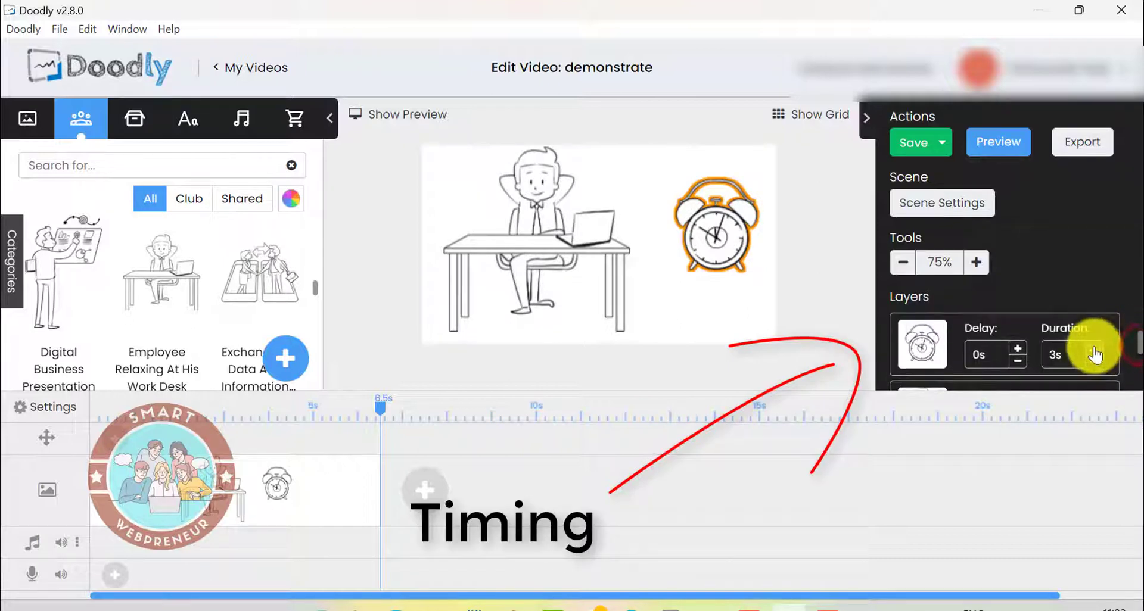
pyautogui.click(1094, 345)
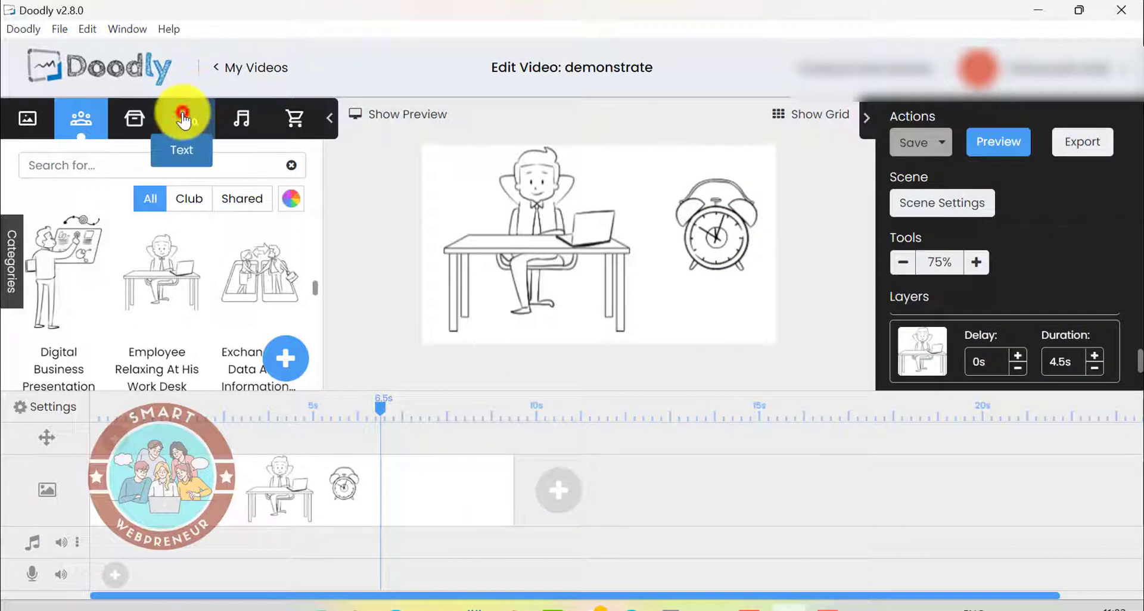
# - Add a text box reading 'Demo....' in the top-right corner above the alarm clock
pyautogui.click(183, 120)
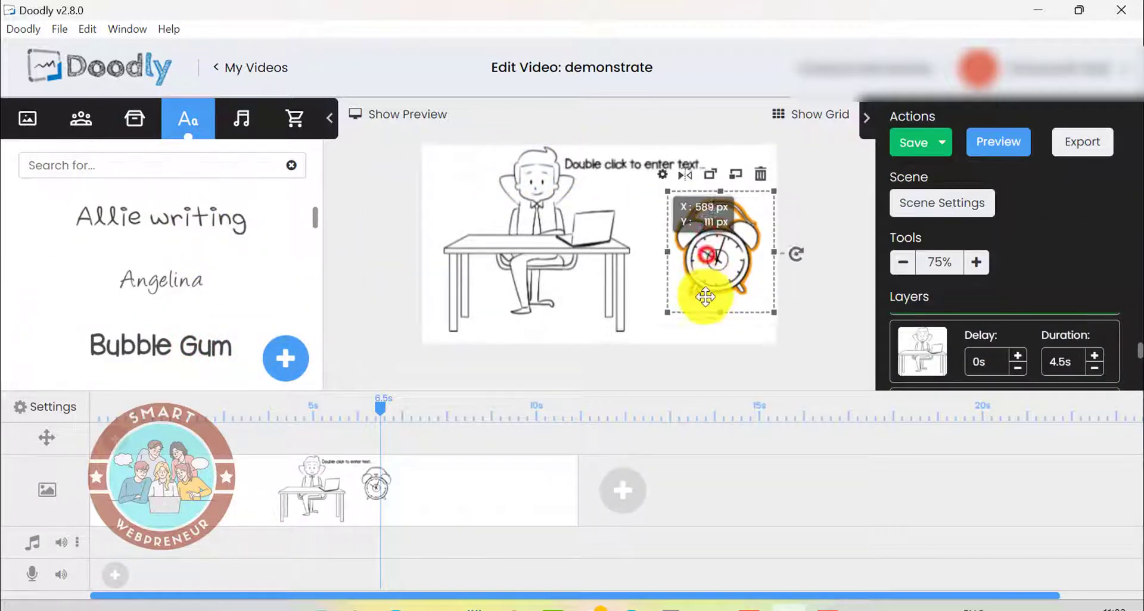
pyautogui.moveTo(703, 268); pyautogui.dragTo(696, 304)
pyautogui.moveTo(625, 169); pyautogui.dragTo(685, 171)
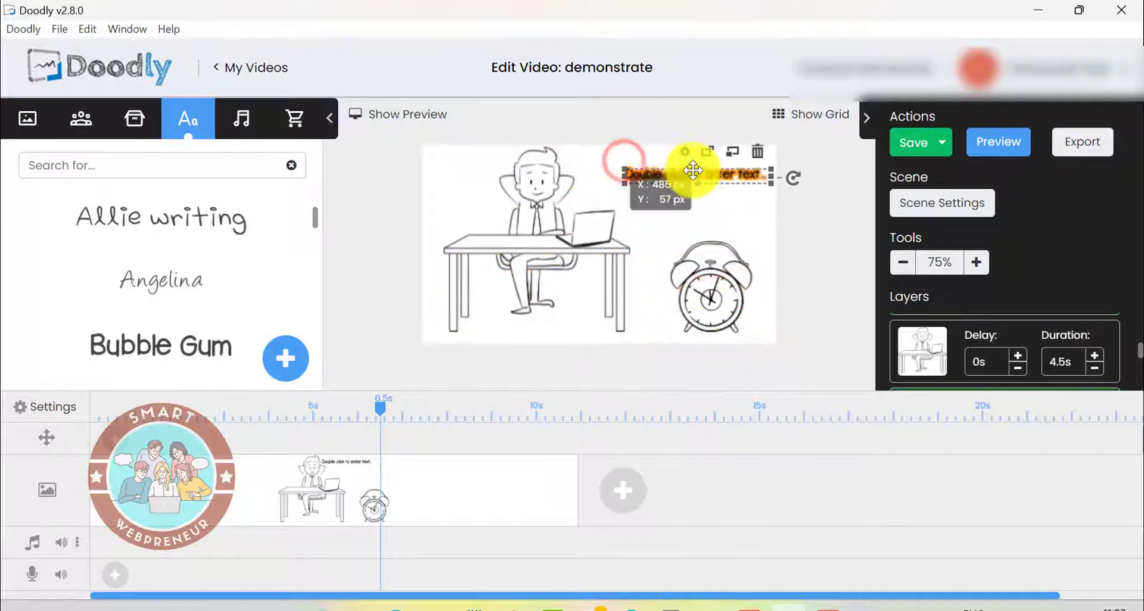
pyautogui.doubleClick(692, 171)
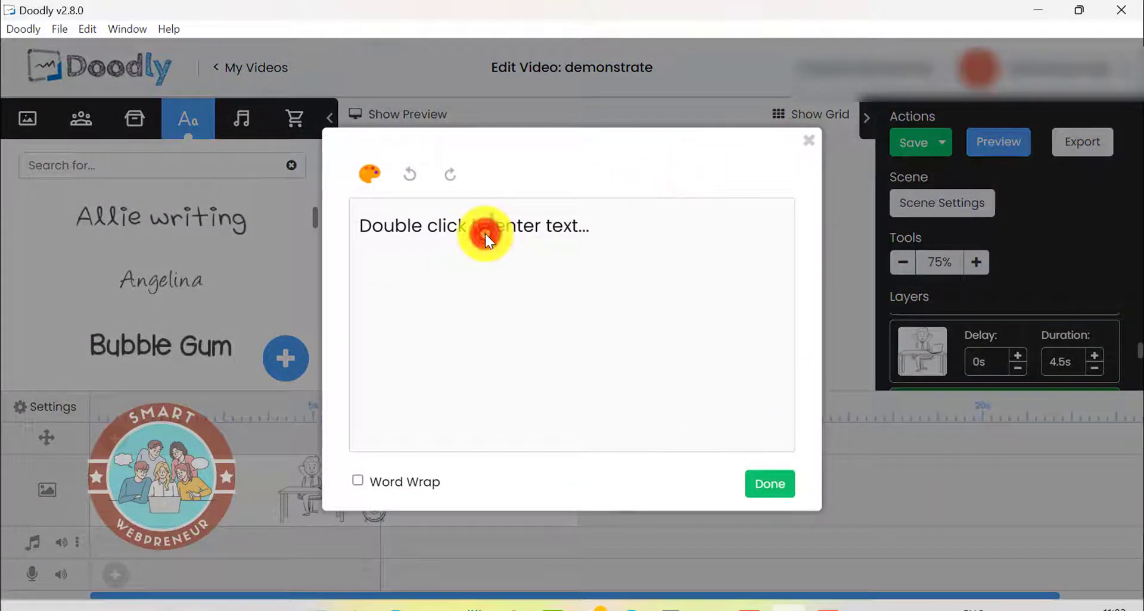
pyautogui.write('De')
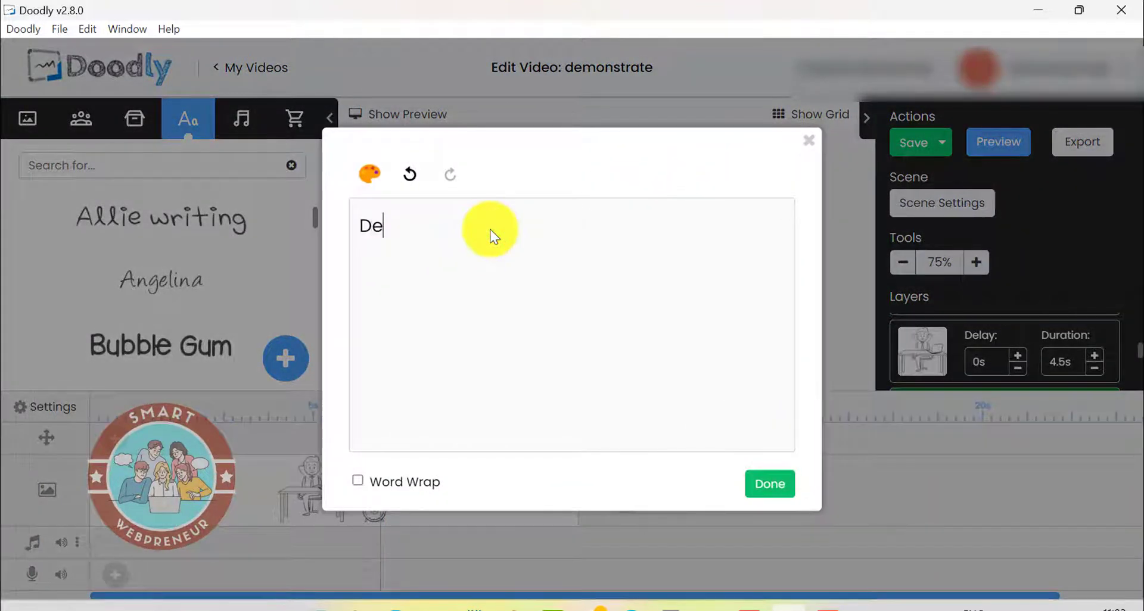
pyautogui.write('mo....')
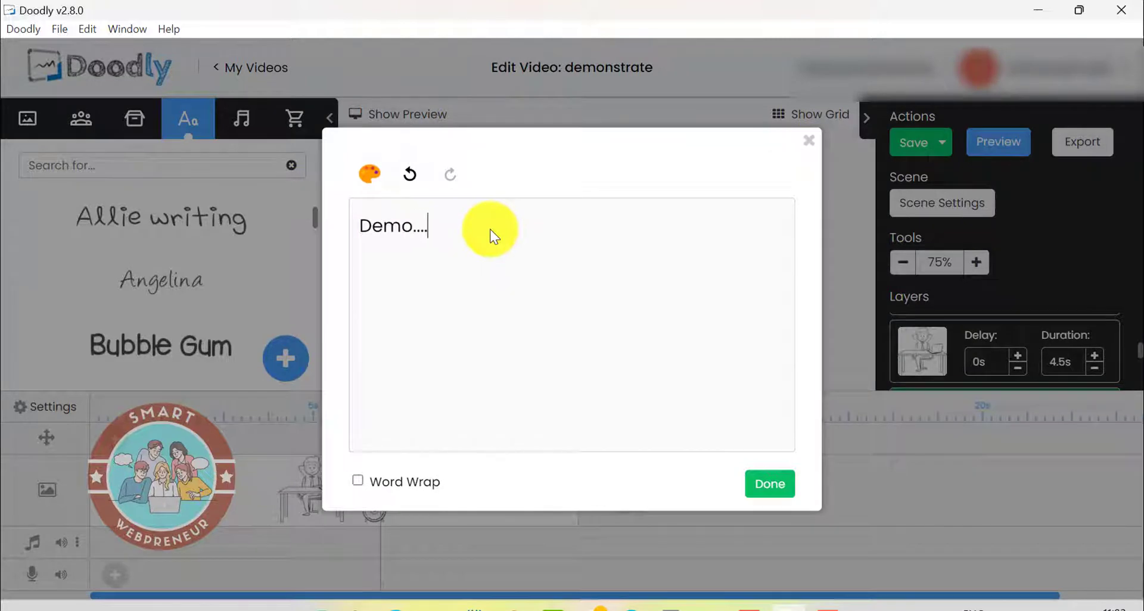
pyautogui.click(769, 481)
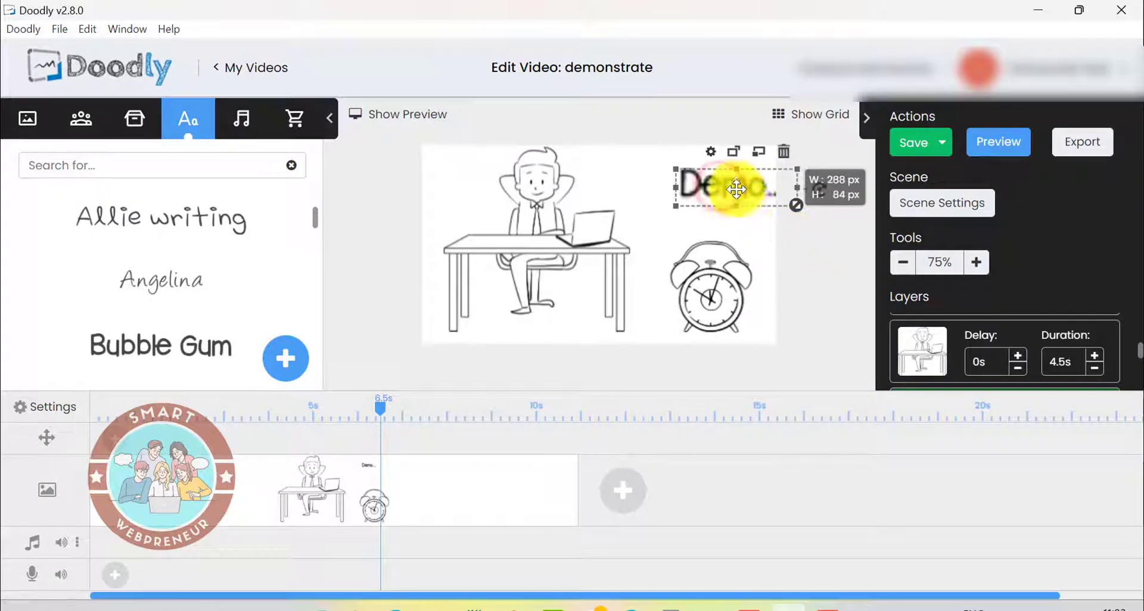
# - Look through the Cartoon Hands styles in Doodly's video settings
pyautogui.click(799, 249)
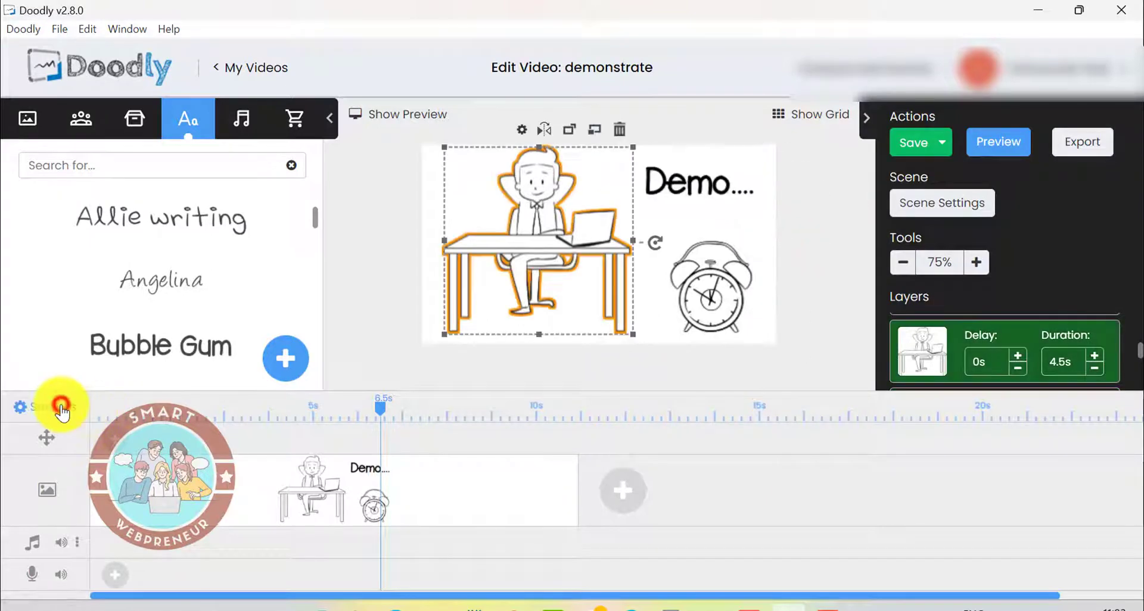
pyautogui.click(62, 408)
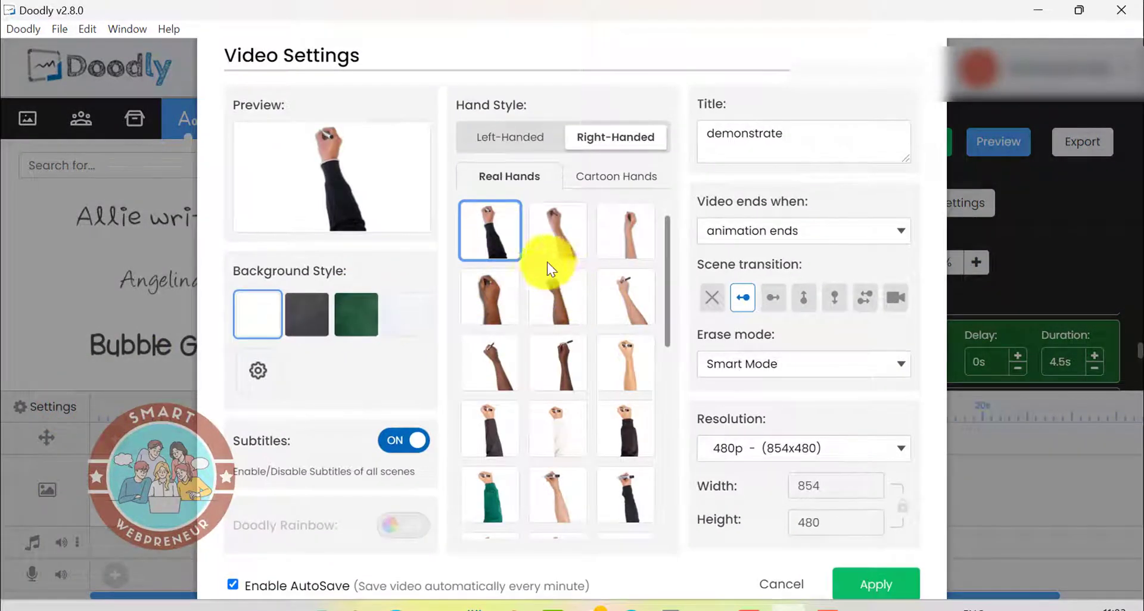
pyautogui.click(623, 179)
pyautogui.scroll(-1, 614, 334)
pyautogui.press('Escape')
# - Preview the Demo scene, then hide the preview and zoom back to 75%
pyautogui.click(383, 111)
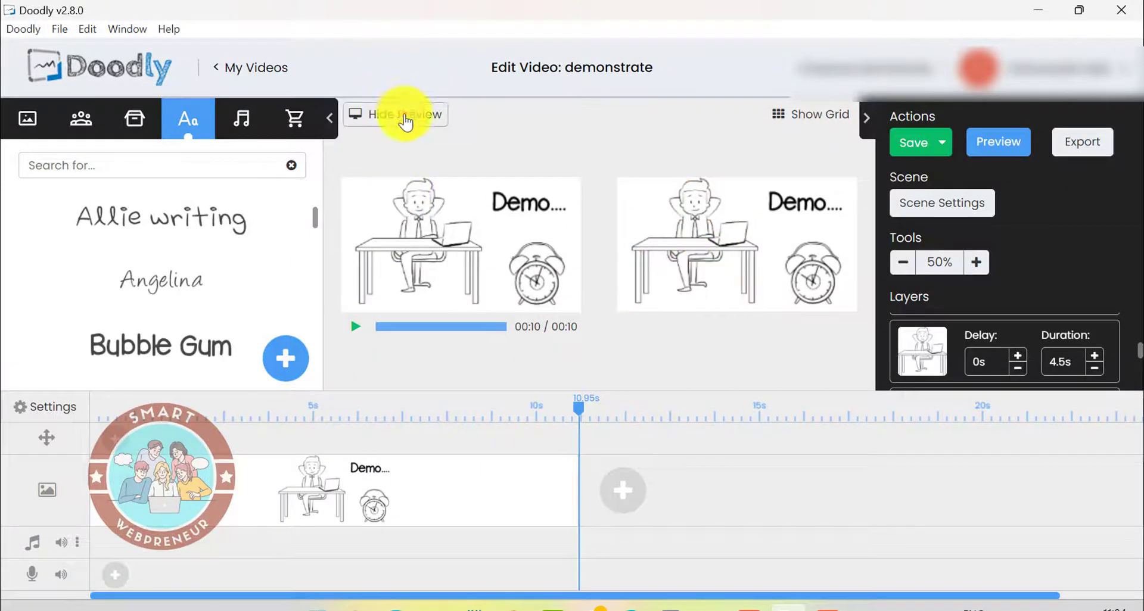
pyautogui.click(405, 119)
pyautogui.click(977, 262)
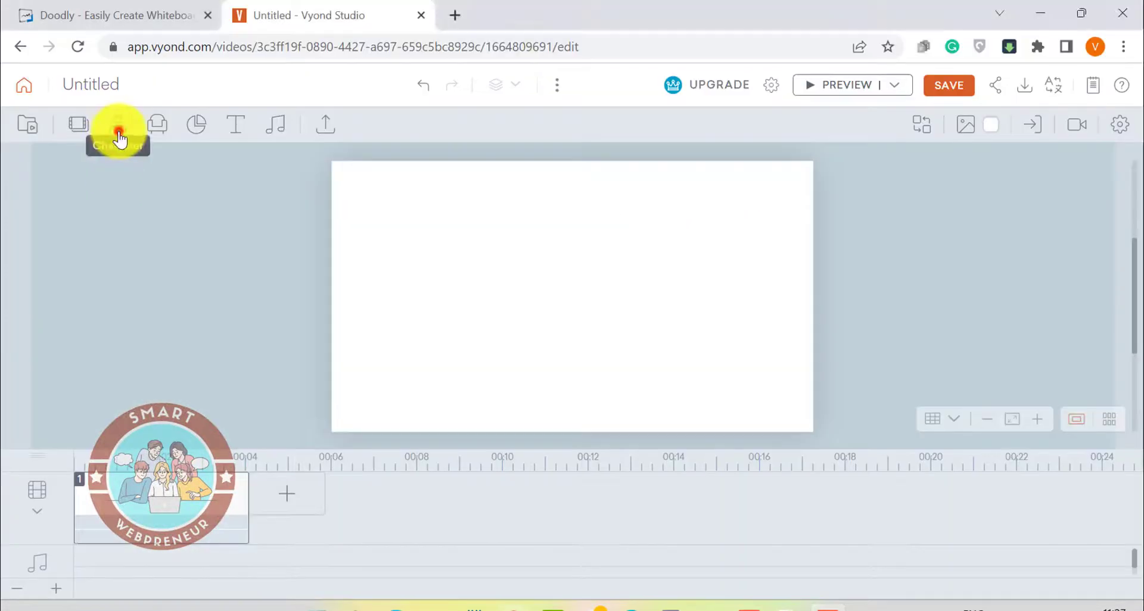
# - Place an enlarged Casual whiteboard-style man on the left of the scene
pyautogui.click(118, 133)
pyautogui.click(78, 307)
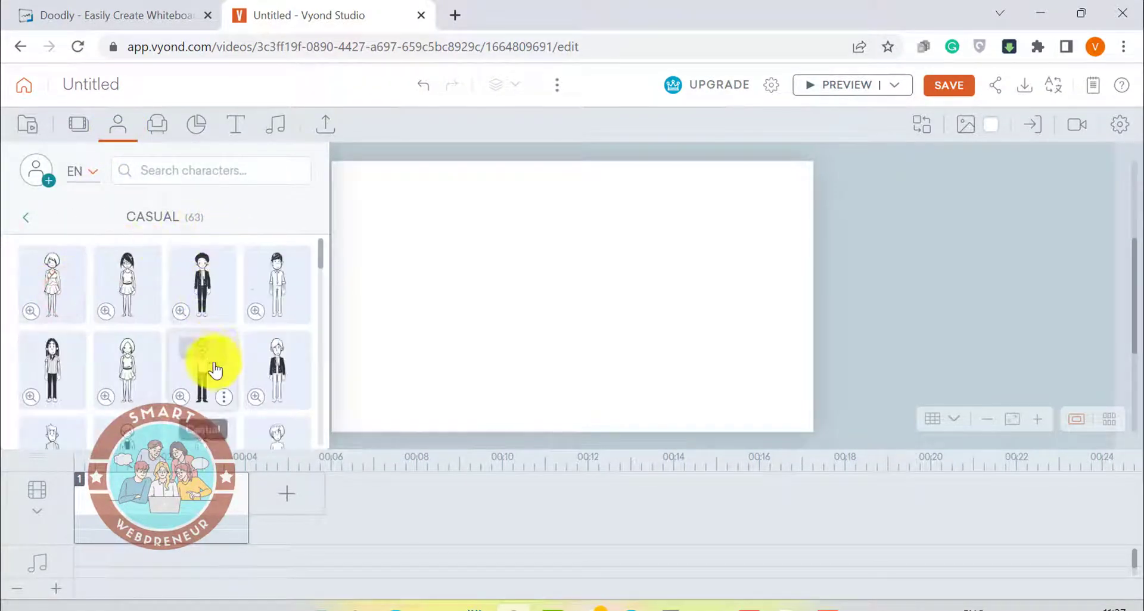
pyautogui.moveTo(203, 369); pyautogui.dragTo(437, 277)
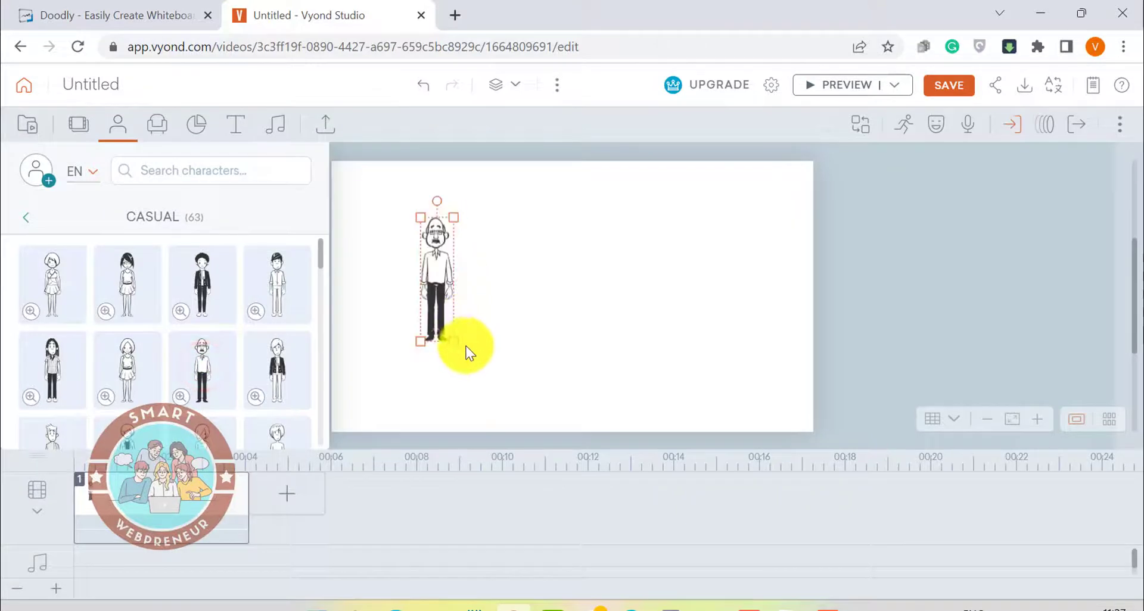
pyautogui.moveTo(466, 345); pyautogui.dragTo(570, 409)
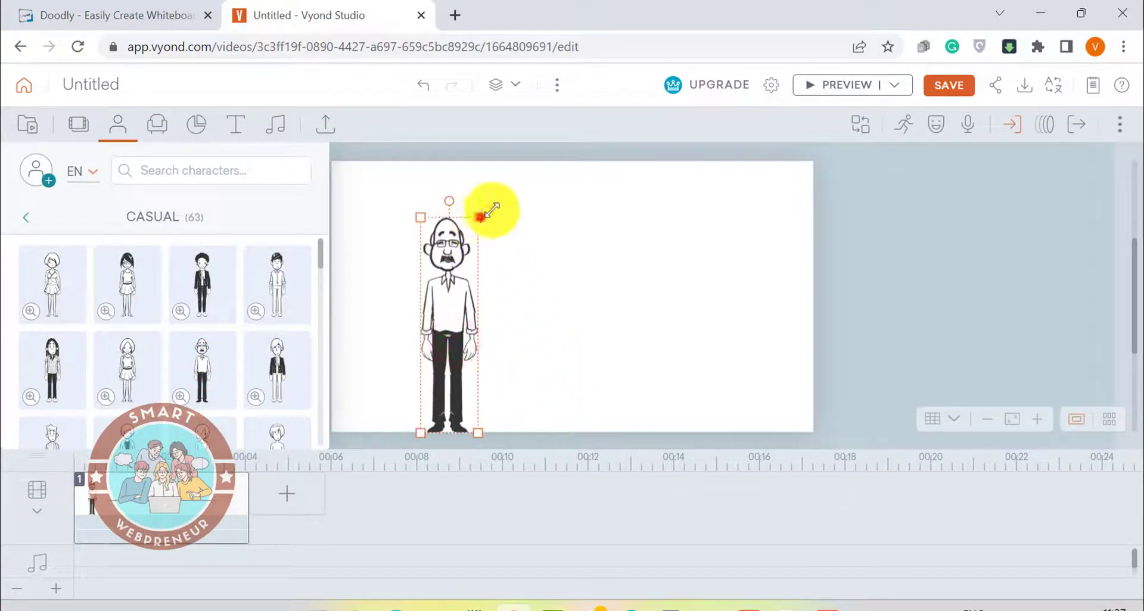
pyautogui.moveTo(477, 218); pyautogui.dragTo(486, 186)
pyautogui.moveTo(465, 269); pyautogui.dragTo(486, 256)
pyautogui.click(539, 247)
# - Add a coloured Catering kitchen worker on the right and enlarge it
pyautogui.click(31, 218)
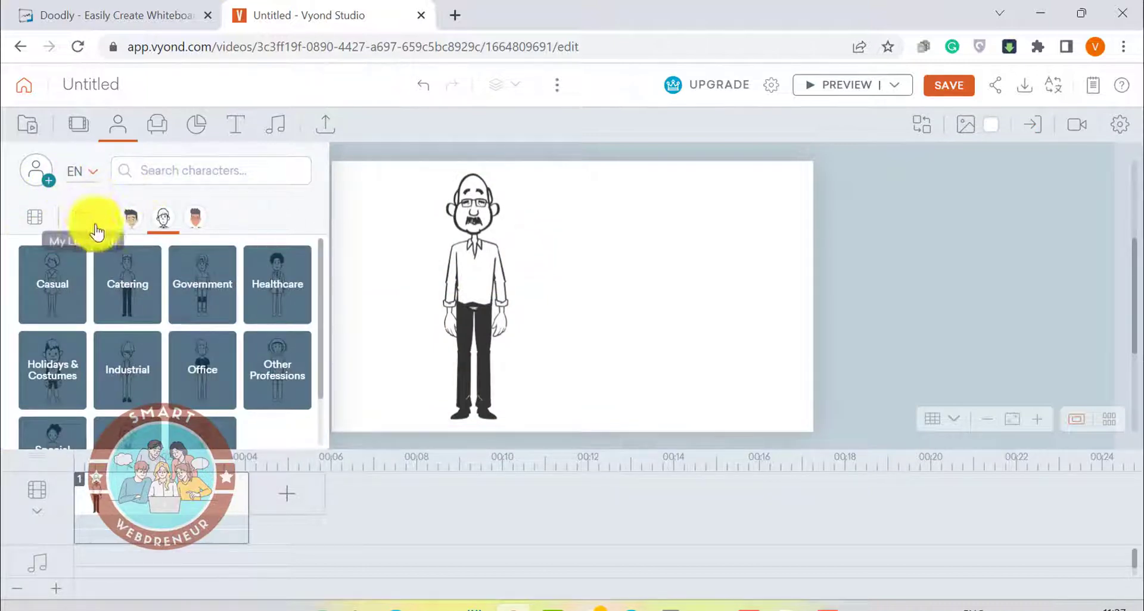
pyautogui.click(121, 218)
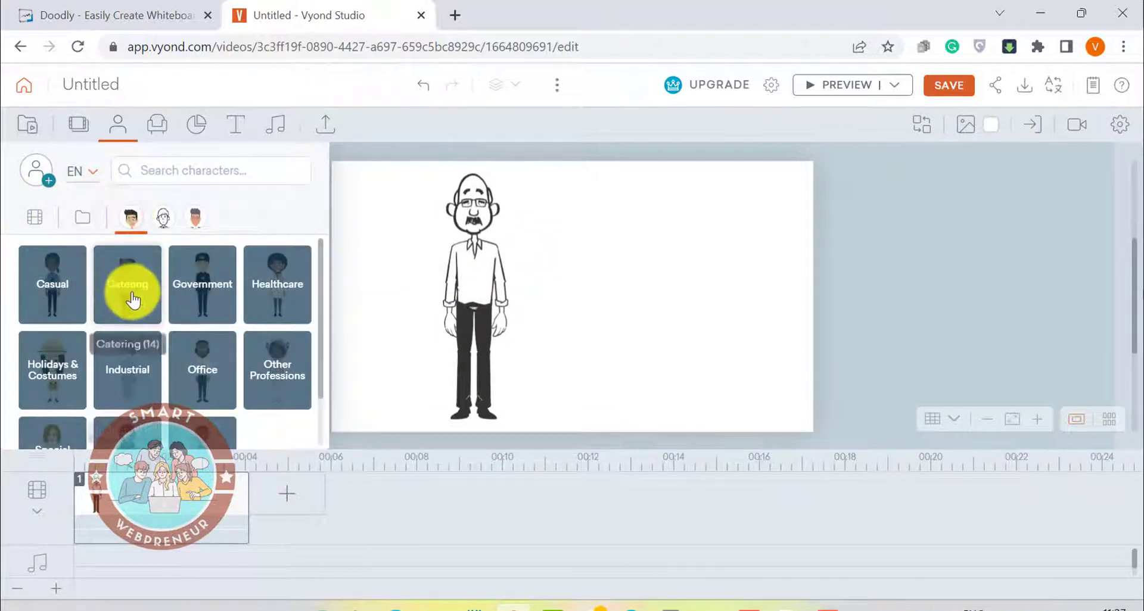
pyautogui.click(131, 293)
pyautogui.scroll(-5, 183, 359)
pyautogui.moveTo(137, 344); pyautogui.dragTo(562, 290)
pyautogui.moveTo(644, 302); pyautogui.dragTo(674, 413)
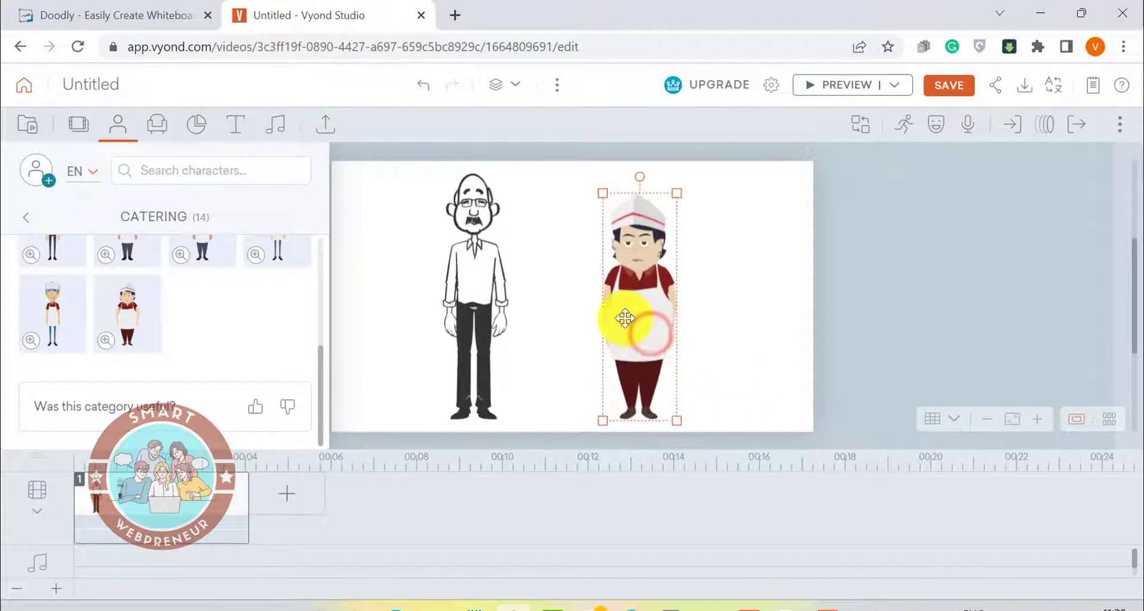
pyautogui.moveTo(628, 315); pyautogui.dragTo(687, 301)
pyautogui.click(589, 252)
pyautogui.click(676, 240)
# - Give the kitchen worker a Hand Slide - Down entrance effect
pyautogui.click(999, 126)
pyautogui.click(998, 207)
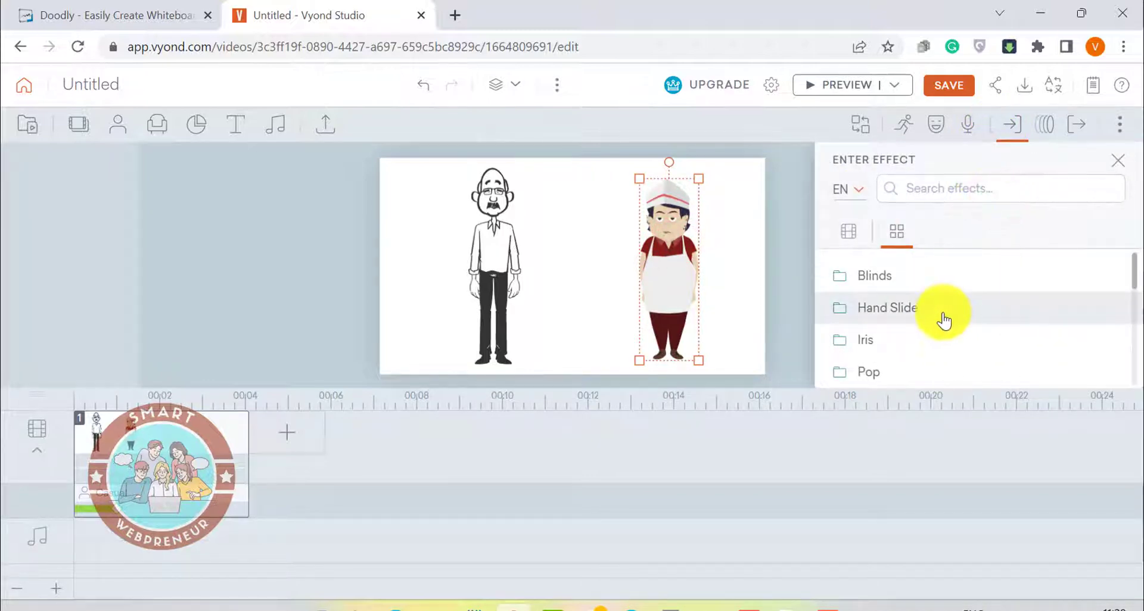
pyautogui.click(944, 314)
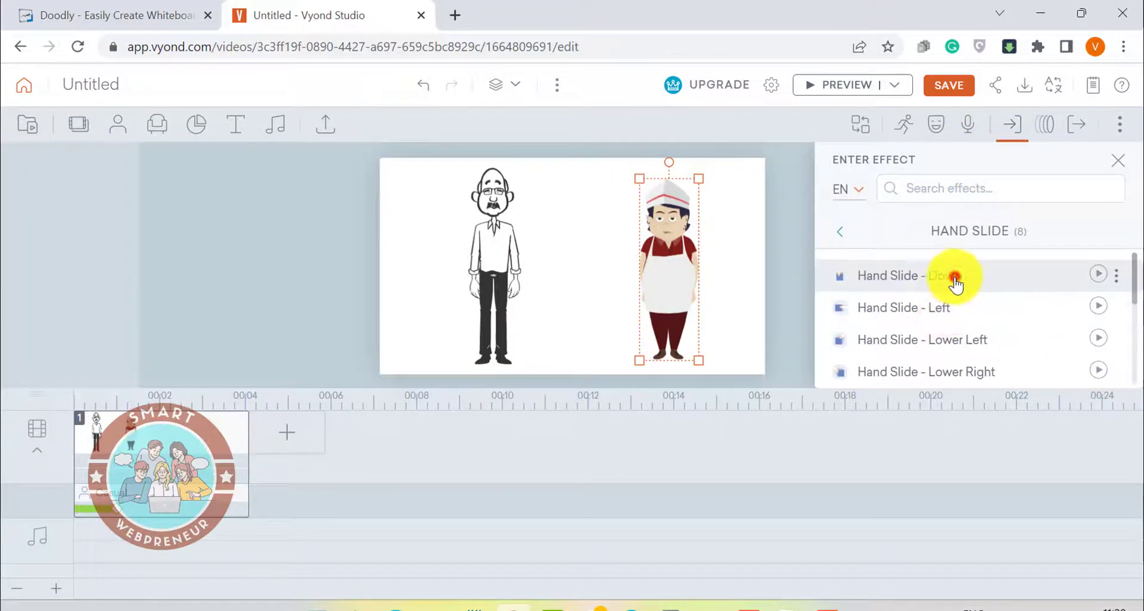
pyautogui.click(955, 279)
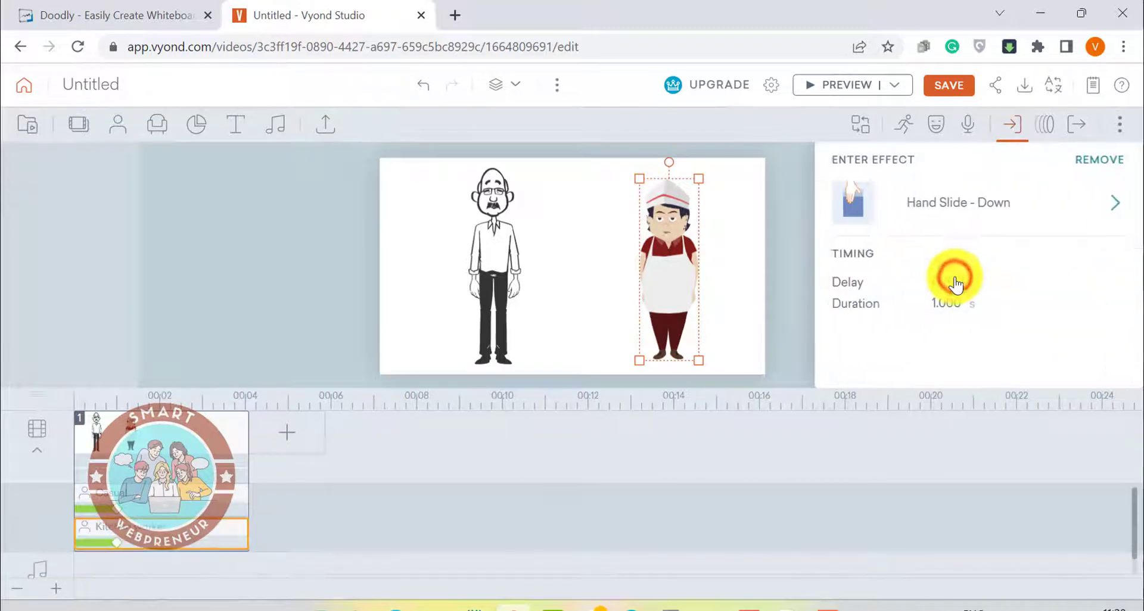
pyautogui.click(797, 205)
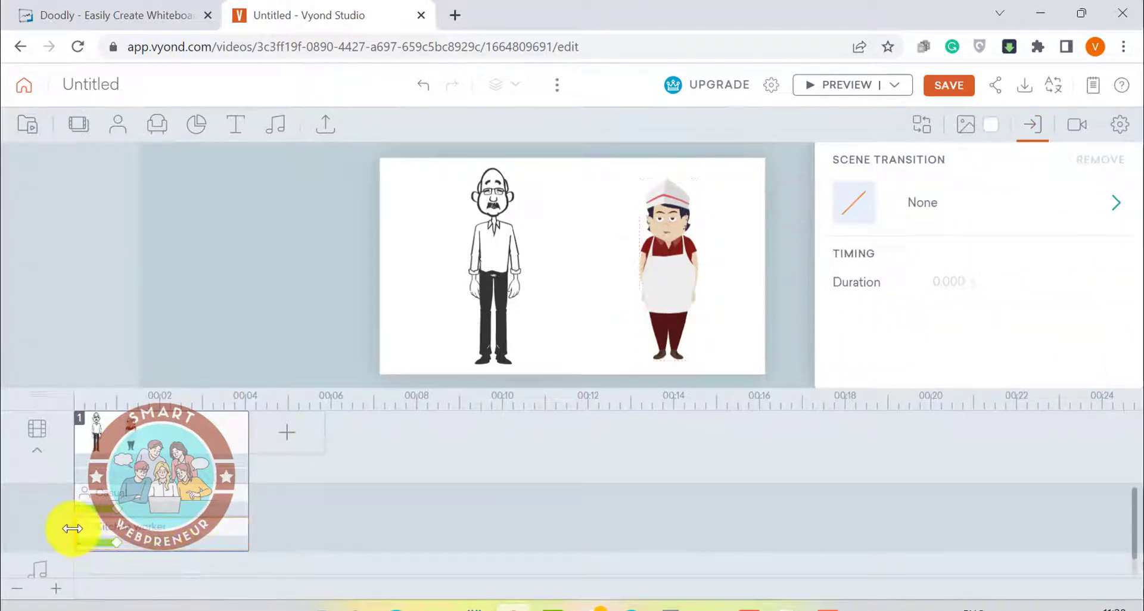
# - Delay the worker's entrance to about 1.2 seconds and preview the scene
pyautogui.moveTo(73, 526); pyautogui.dragTo(124, 522)
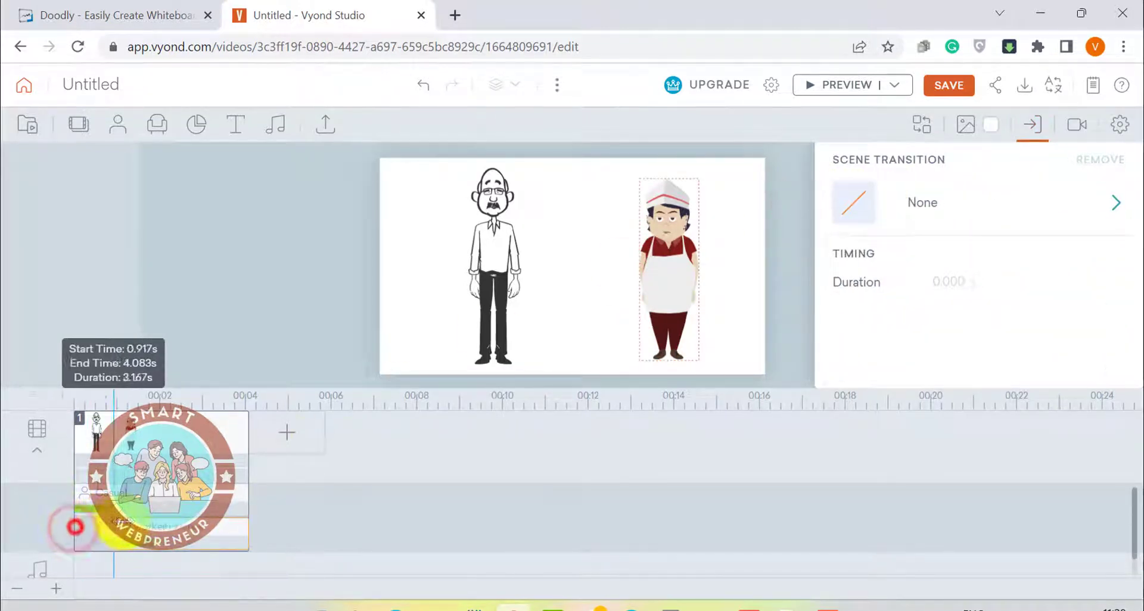
pyautogui.click(335, 503)
pyautogui.click(847, 88)
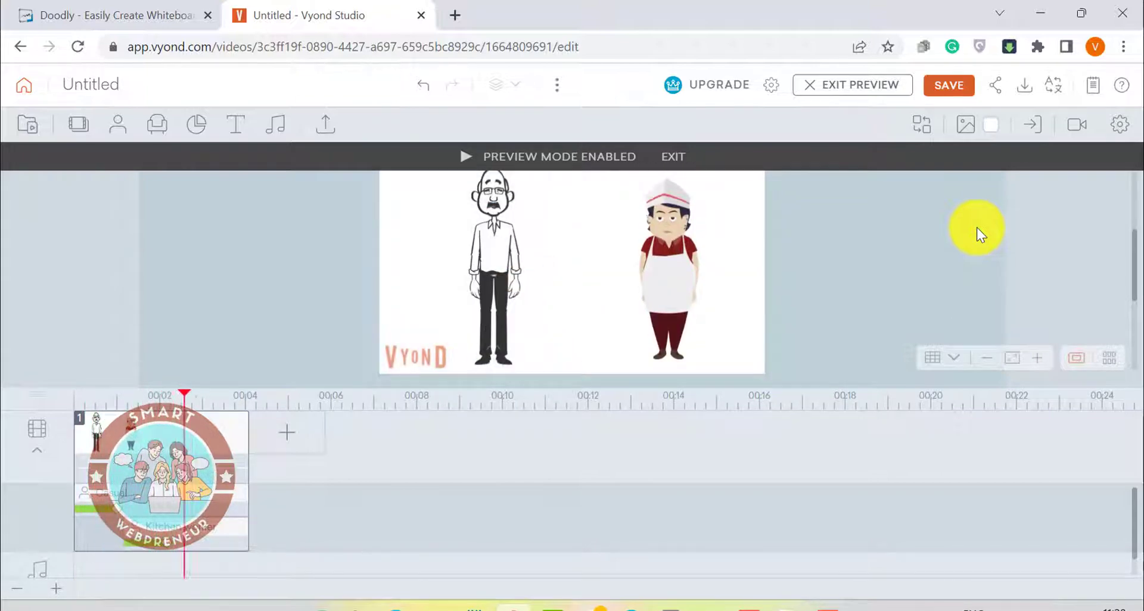
pyautogui.click(976, 227)
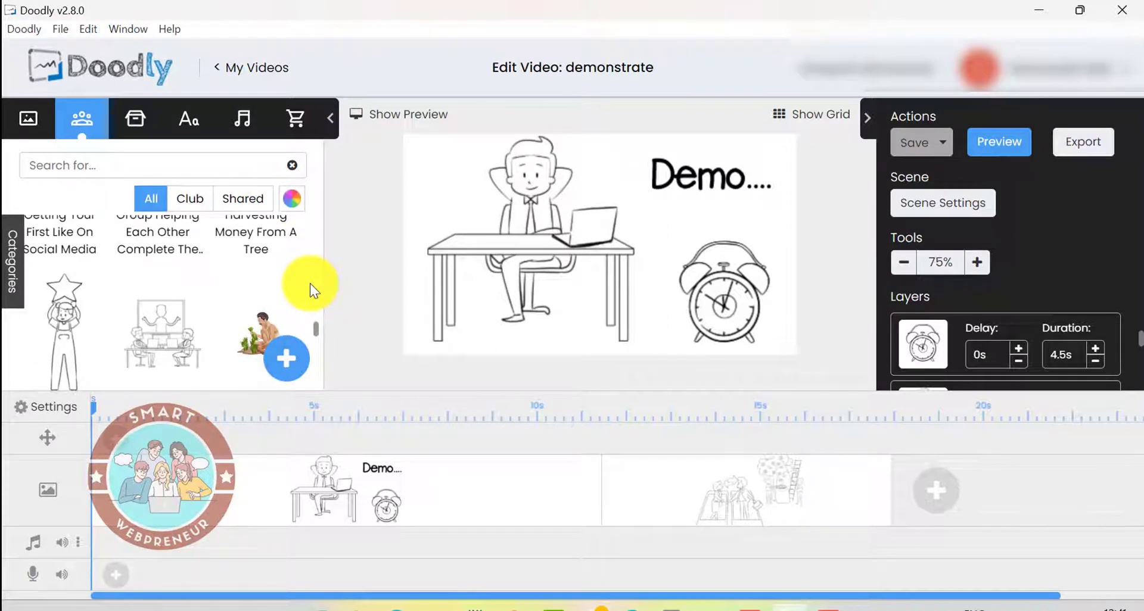
# - Scroll through the images in Doodly's Props library
pyautogui.click(145, 116)
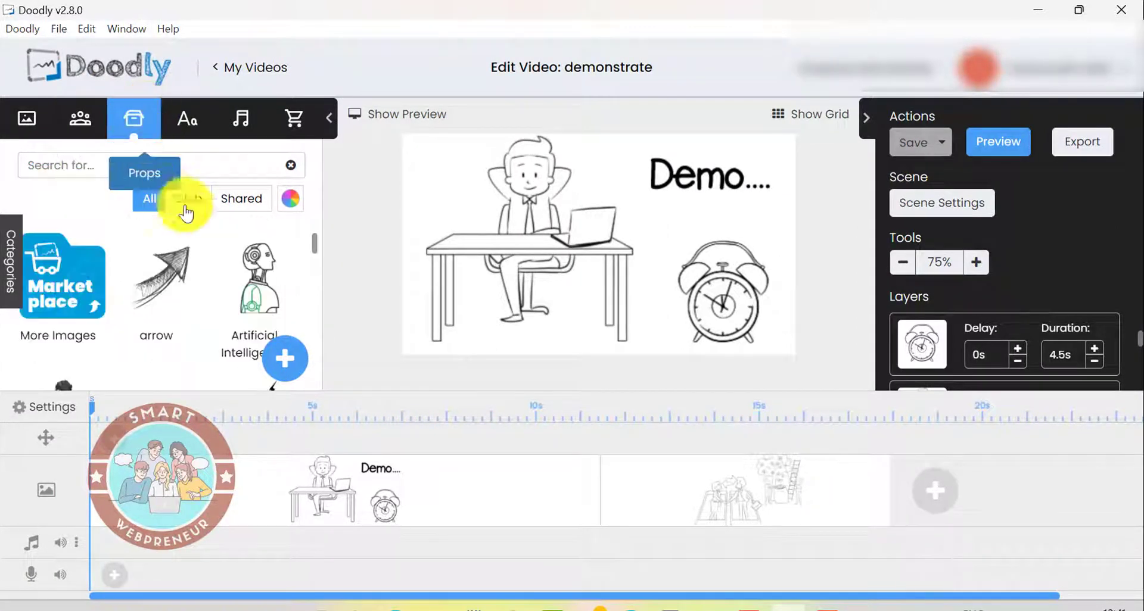
pyautogui.scroll(-3, 248, 263)
pyautogui.scroll(-3, 169, 288)
pyautogui.scroll(-3, 188, 306)
pyautogui.scroll(-3, 189, 304)
pyautogui.scroll(-3, 196, 301)
pyautogui.scroll(-2, 202, 299)
pyautogui.scroll(-2, 217, 301)
pyautogui.scroll(-3, 227, 298)
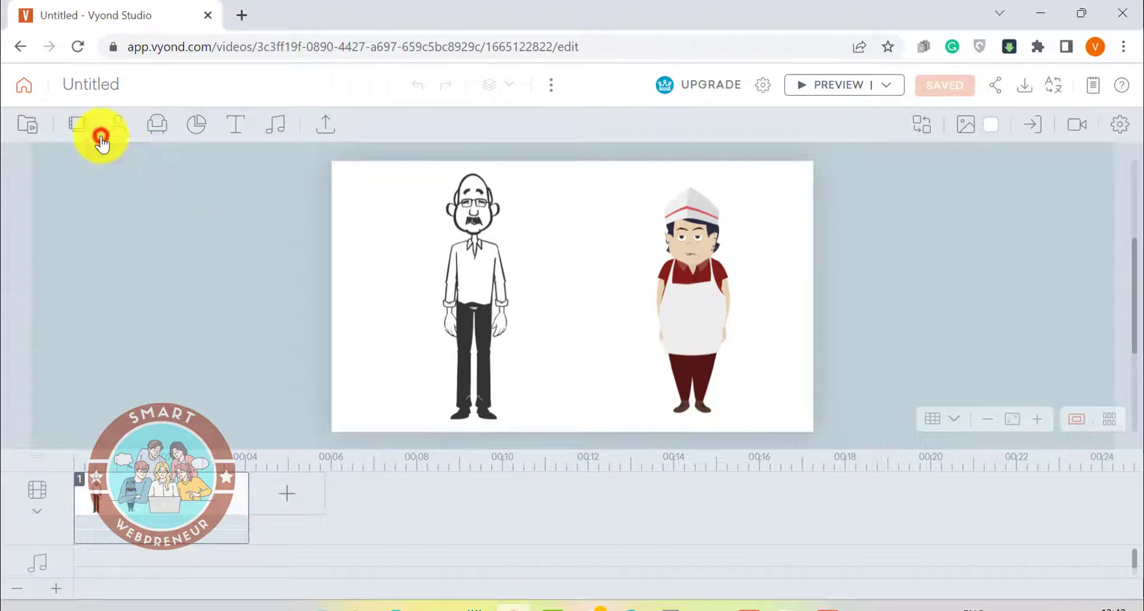
# - Browse Vyond's Casual characters in the first art style
pyautogui.click(102, 138)
pyautogui.click(132, 221)
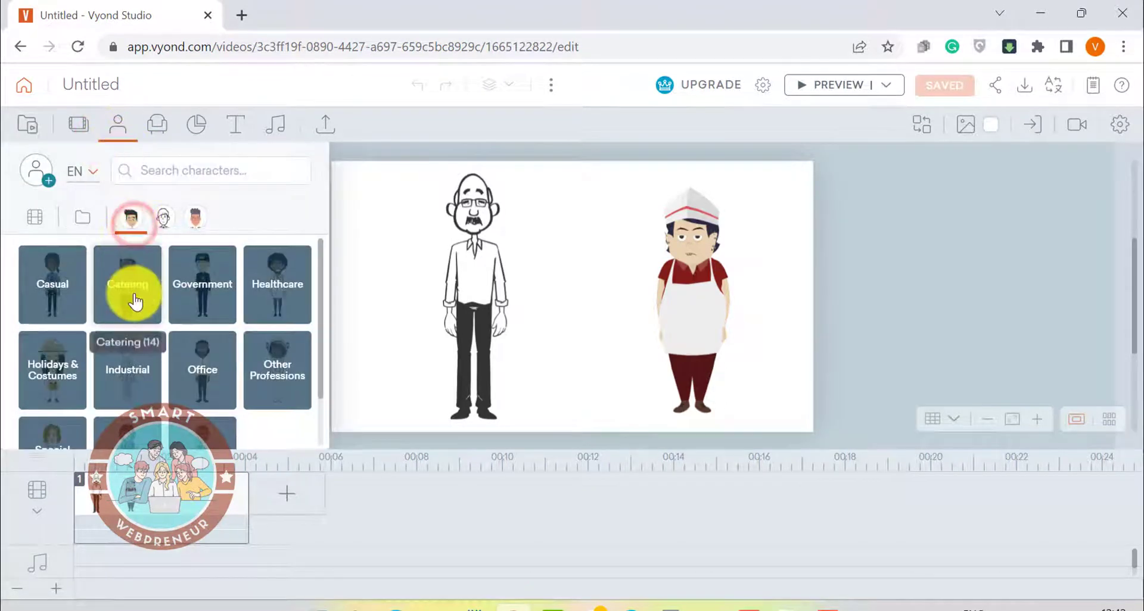
pyautogui.click(33, 285)
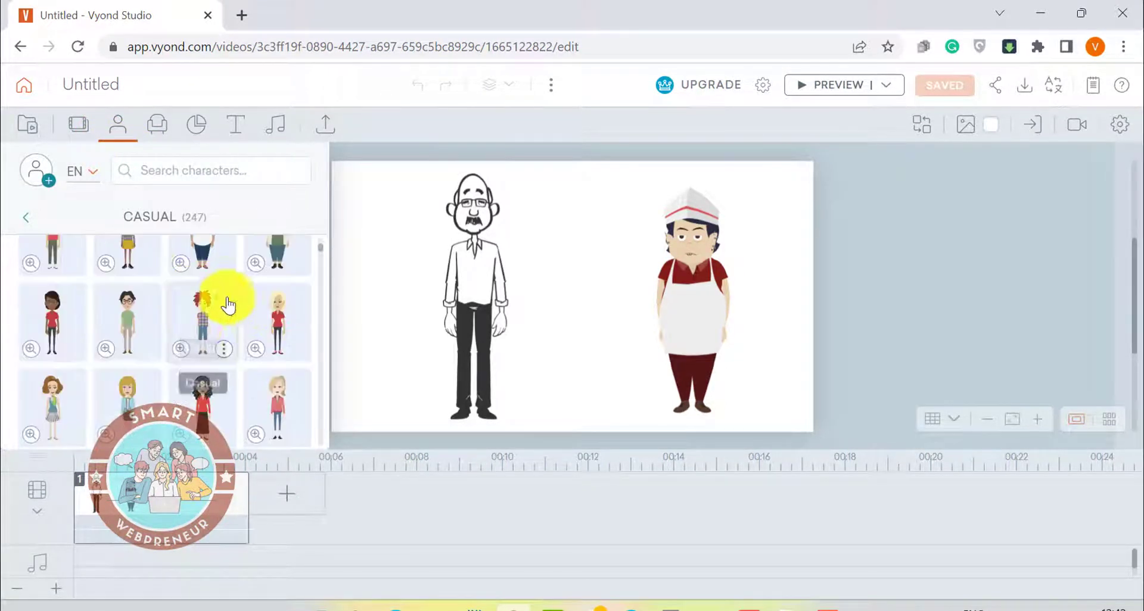
pyautogui.scroll(-1, 241, 307)
pyautogui.scroll(-1, 249, 307)
pyautogui.scroll(-1, 248, 307)
pyautogui.scroll(-1, 249, 309)
pyautogui.scroll(-3, 248, 306)
# - Scroll through the Decorations props, then bring up the character creation options
pyautogui.click(158, 122)
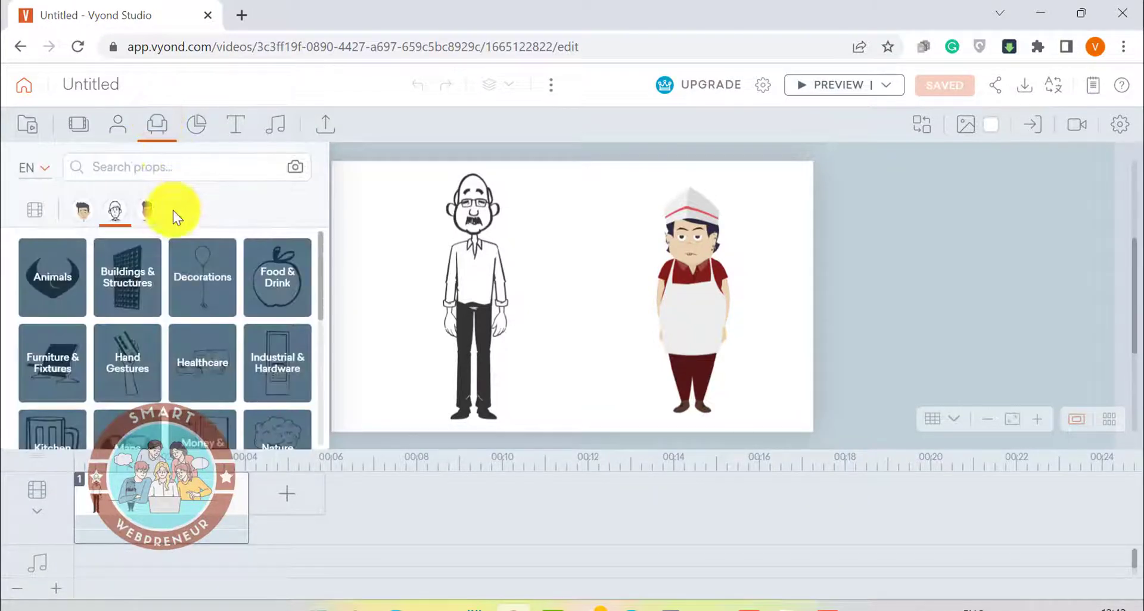
pyautogui.click(146, 210)
pyautogui.click(198, 274)
pyautogui.scroll(-3, 226, 301)
pyautogui.scroll(-3, 227, 301)
pyautogui.scroll(-3, 226, 301)
pyautogui.click(117, 123)
pyautogui.click(48, 176)
# - Create a female character with the second body type from a chosen style
pyautogui.click(63, 217)
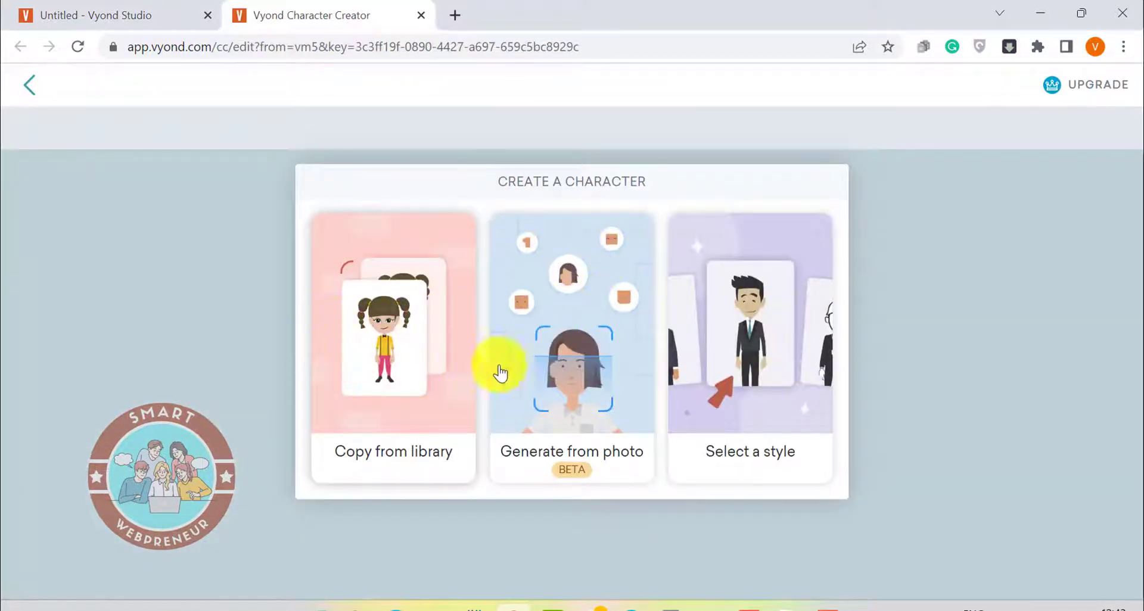
pyautogui.click(745, 338)
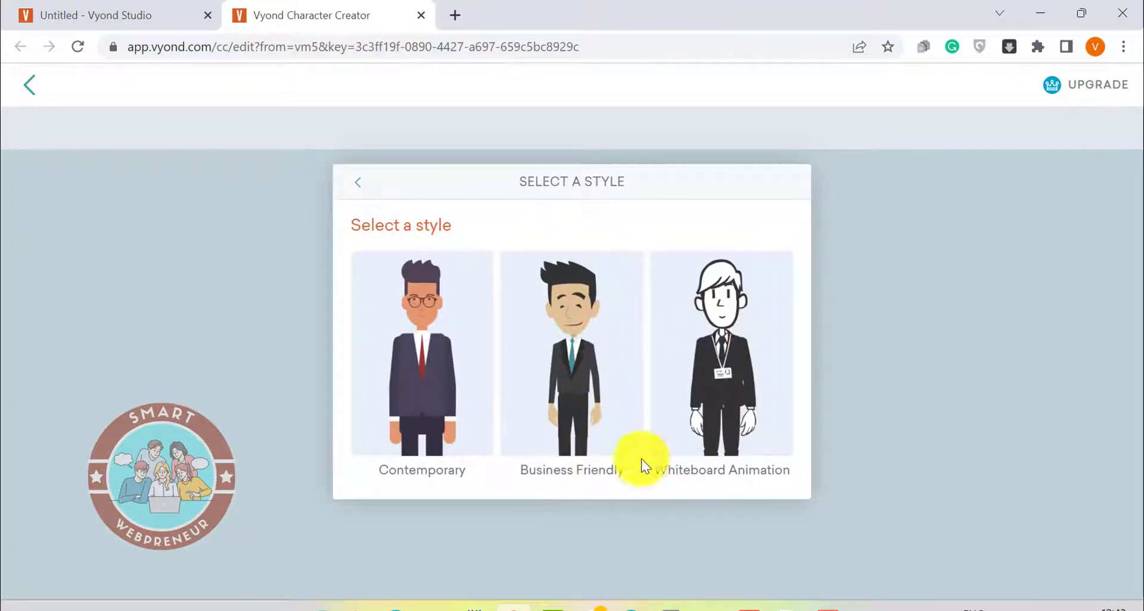
pyautogui.click(615, 381)
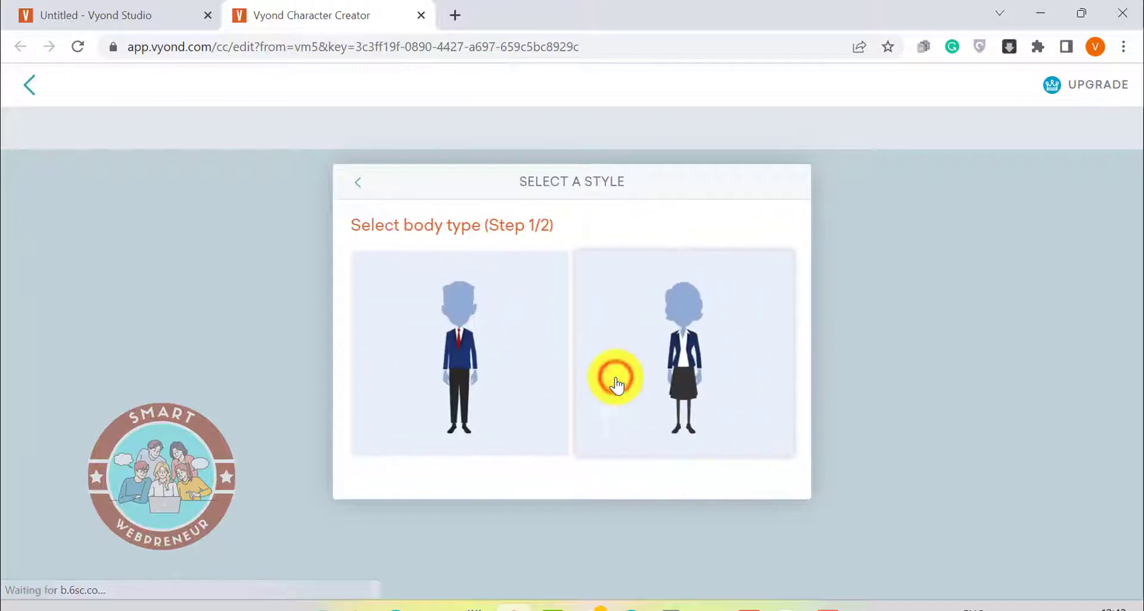
pyautogui.click(675, 371)
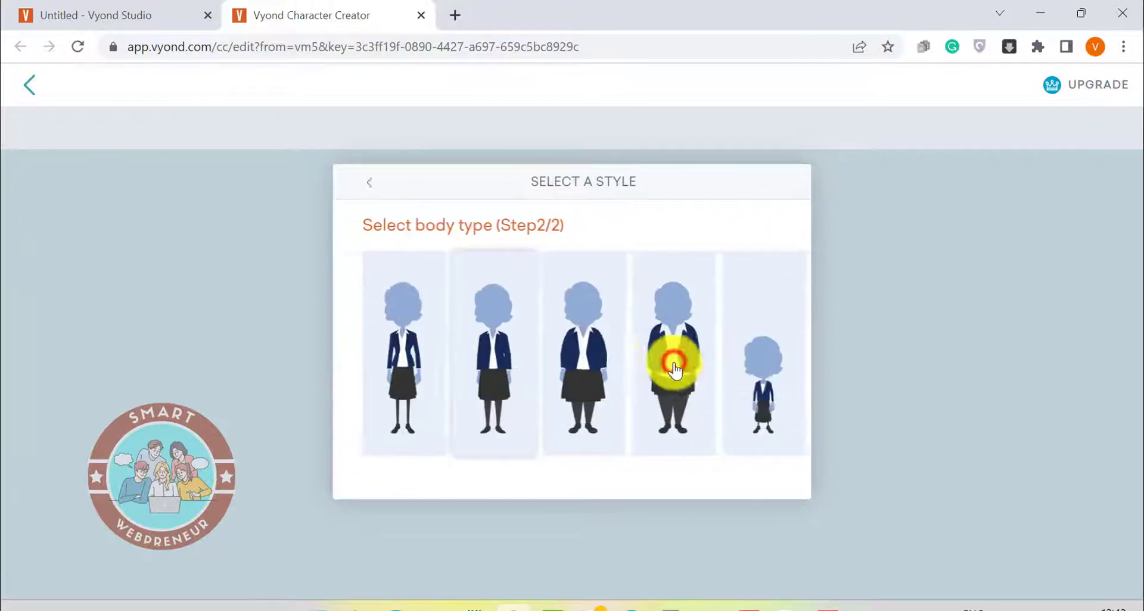
pyautogui.click(471, 368)
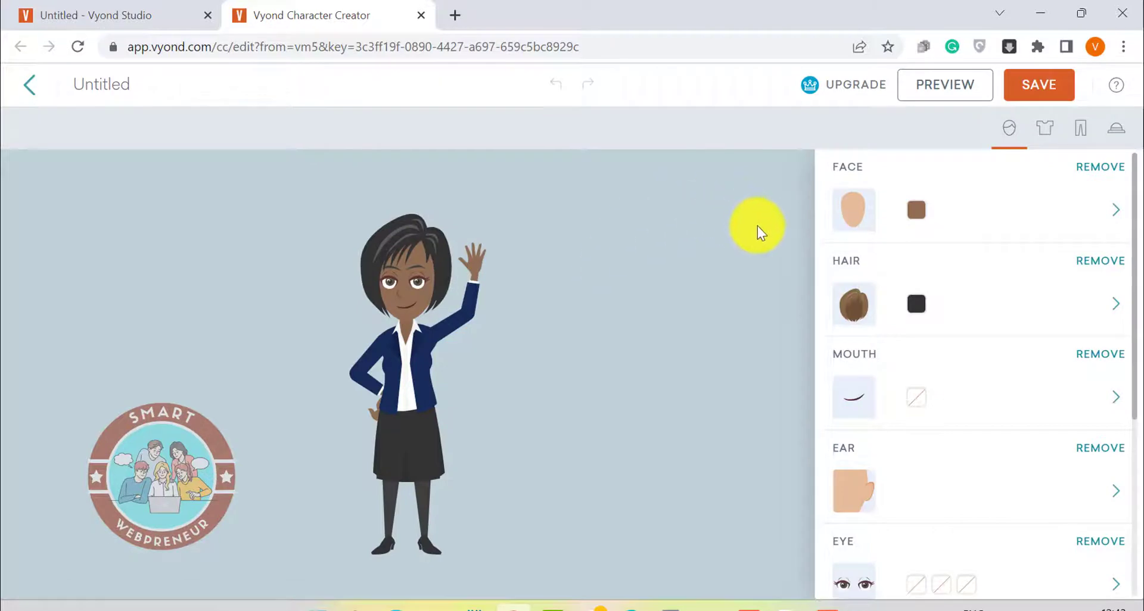
# - Lighten the character's skin tone and choose the third face shape
pyautogui.click(921, 212)
pyautogui.click(914, 275)
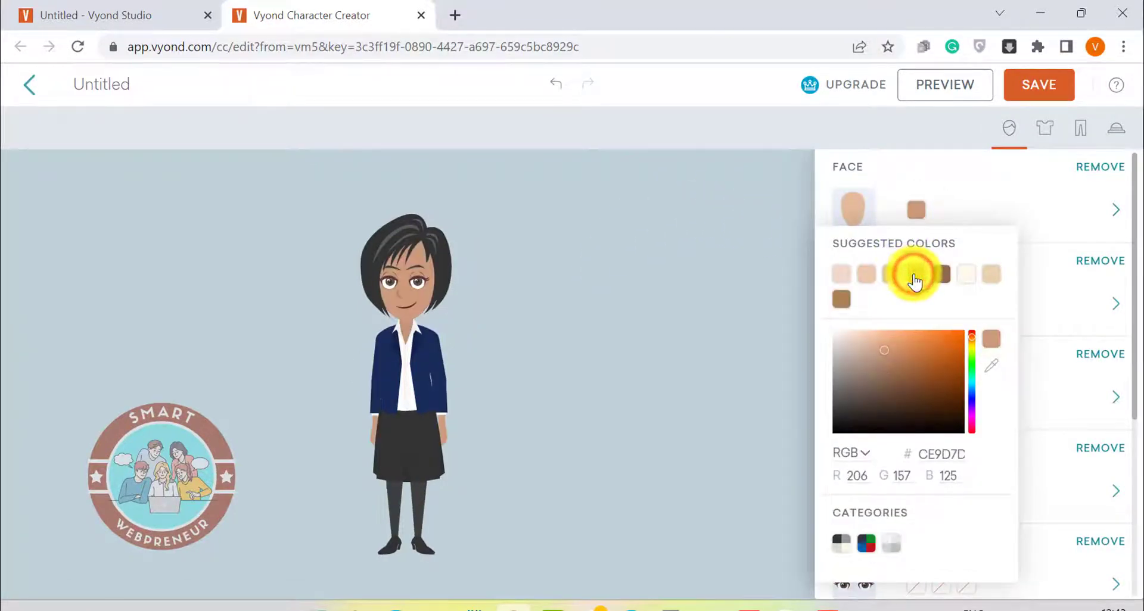
pyautogui.click(846, 210)
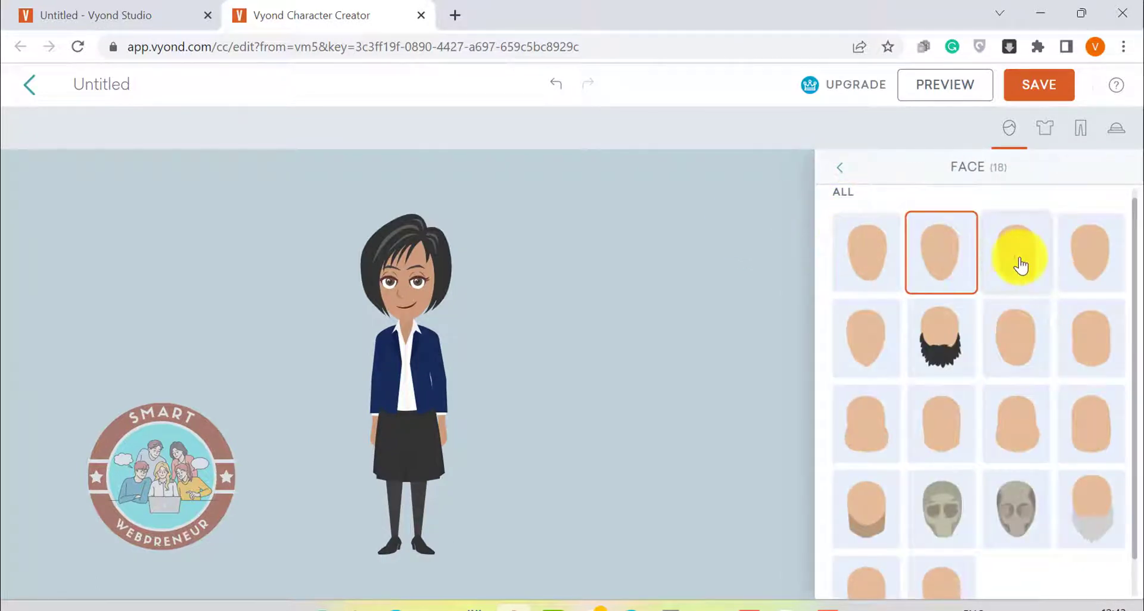
pyautogui.click(1019, 263)
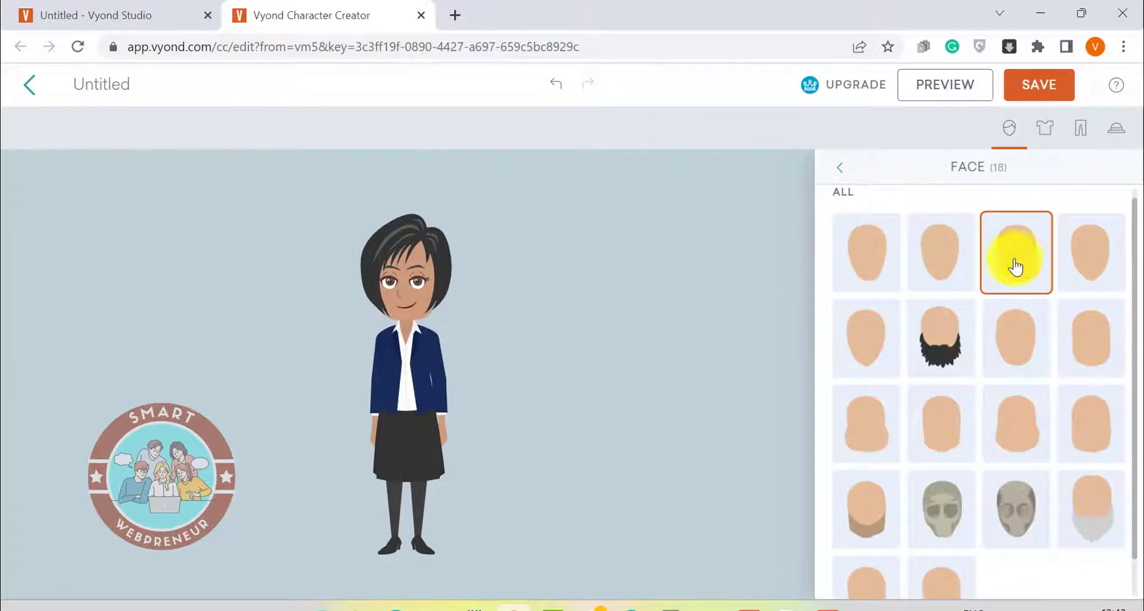
# - Switch the character to a different nose shape
pyautogui.click(840, 169)
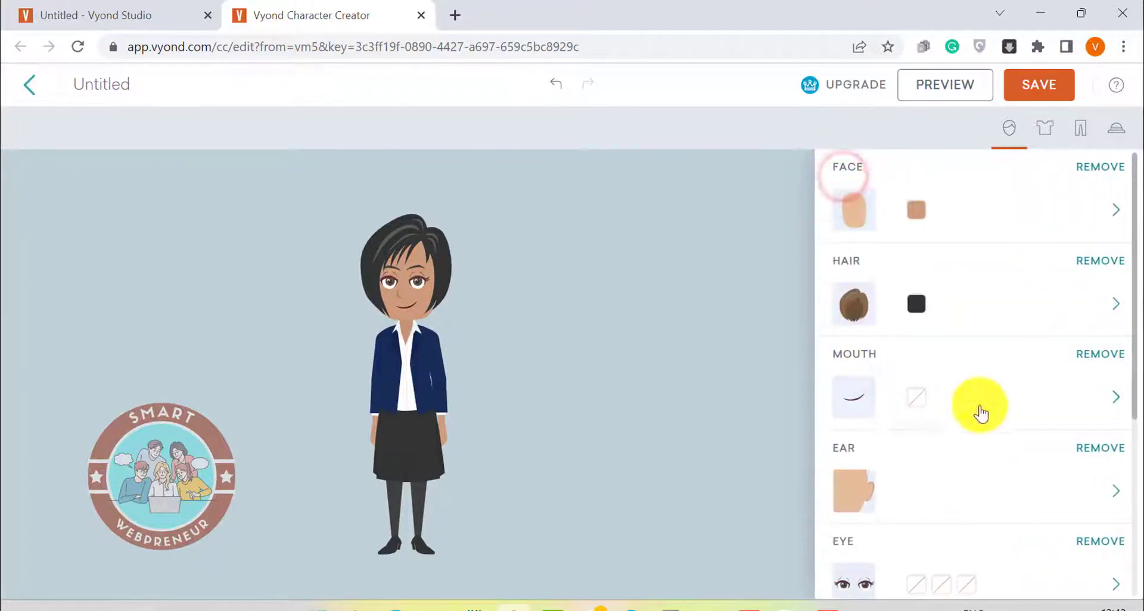
pyautogui.scroll(-4, 982, 412)
pyautogui.scroll(-1, 929, 453)
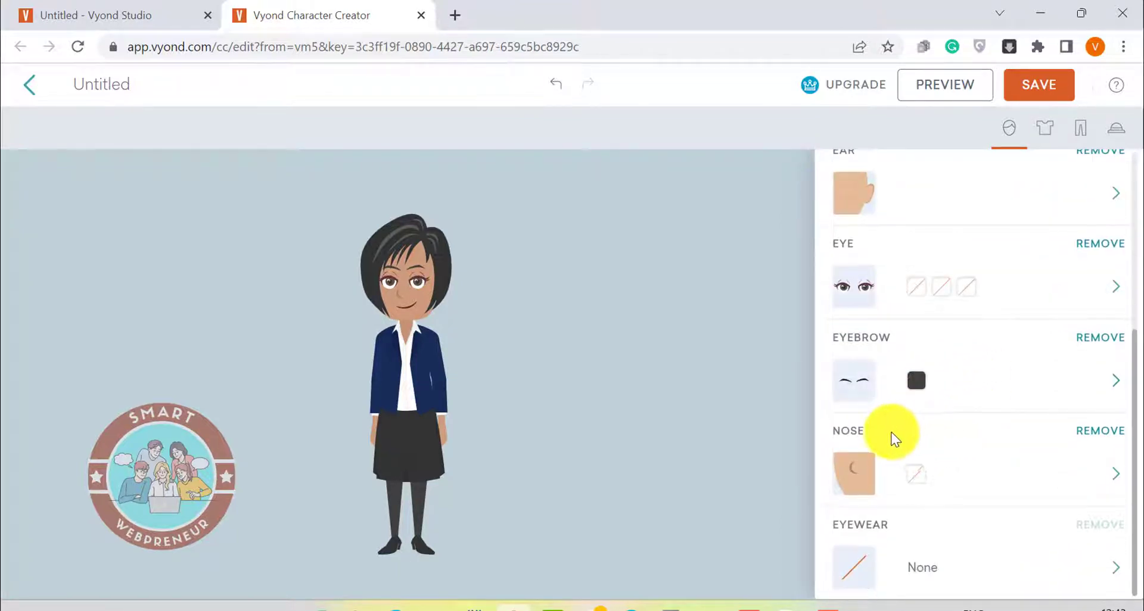
pyautogui.click(863, 473)
pyautogui.click(949, 243)
pyautogui.click(839, 174)
pyautogui.scroll(-4, 980, 417)
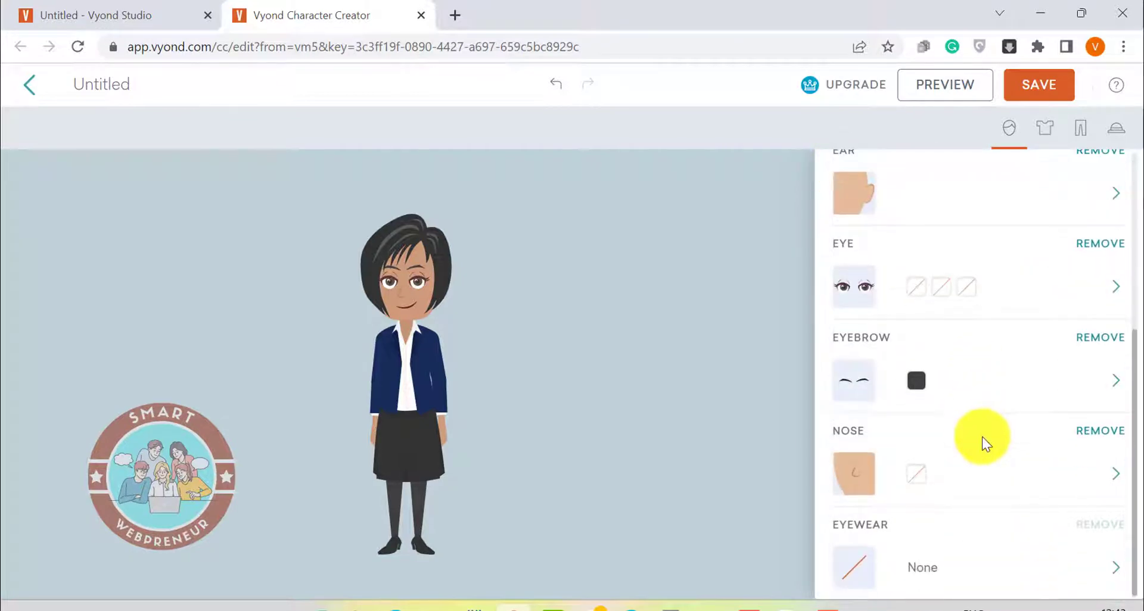
# - Browse the character's tops and try on the colourful clown top
pyautogui.click(1046, 128)
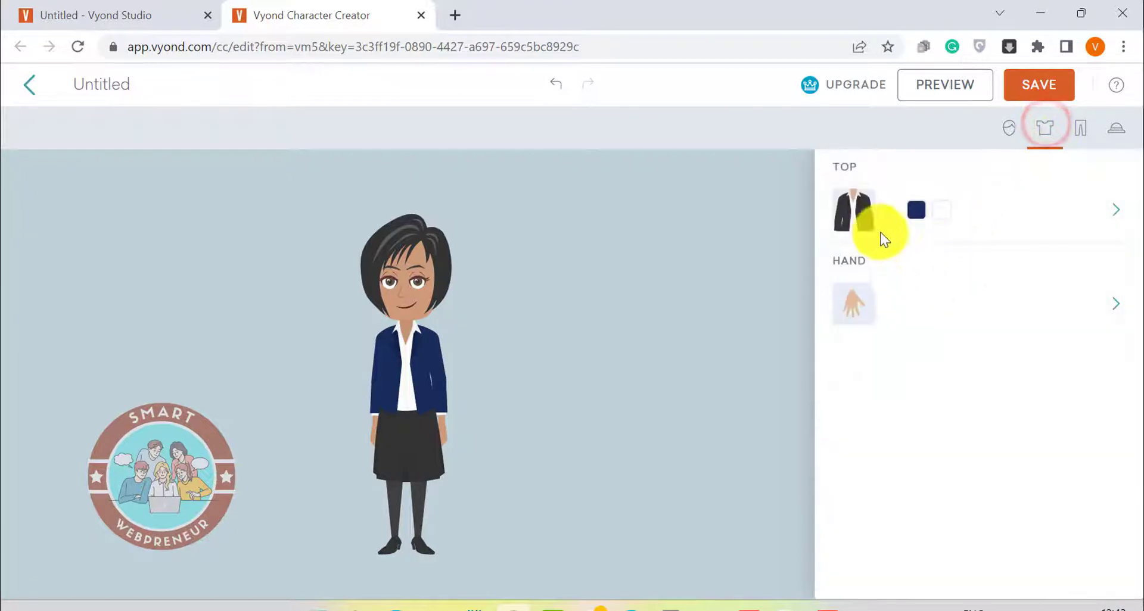
pyautogui.click(853, 210)
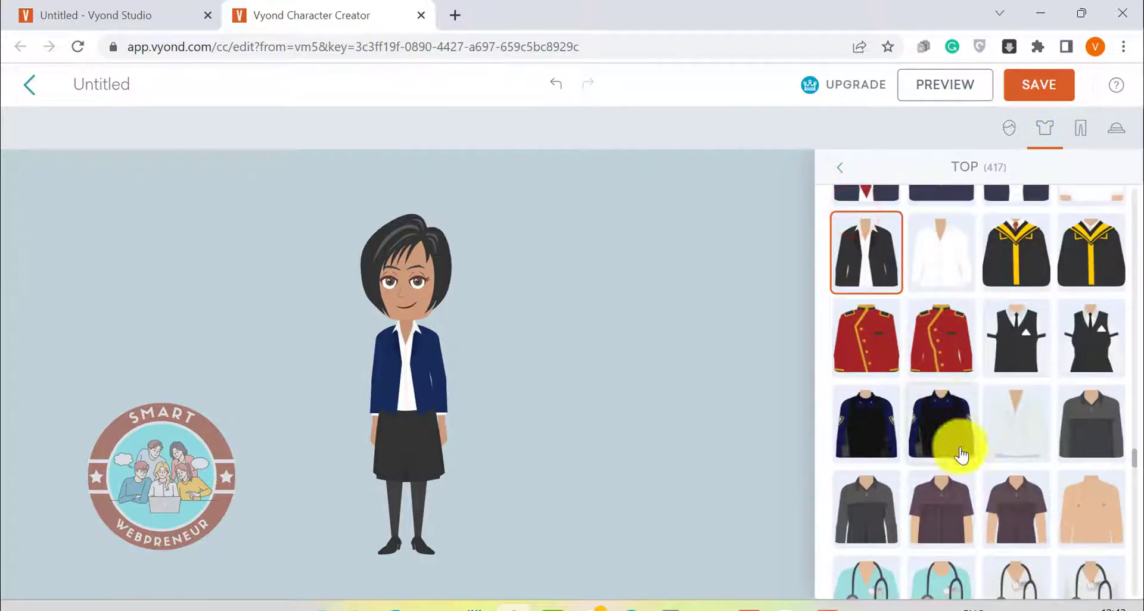
pyautogui.scroll(-5, 978, 370)
pyautogui.scroll(-5, 987, 421)
pyautogui.click(1031, 563)
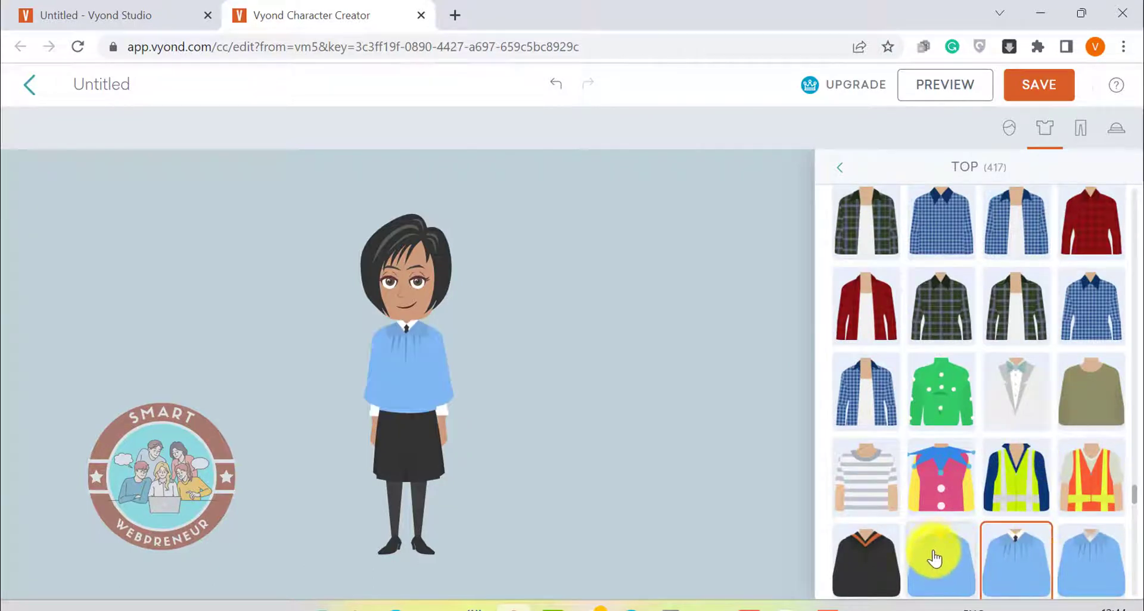
pyautogui.click(938, 498)
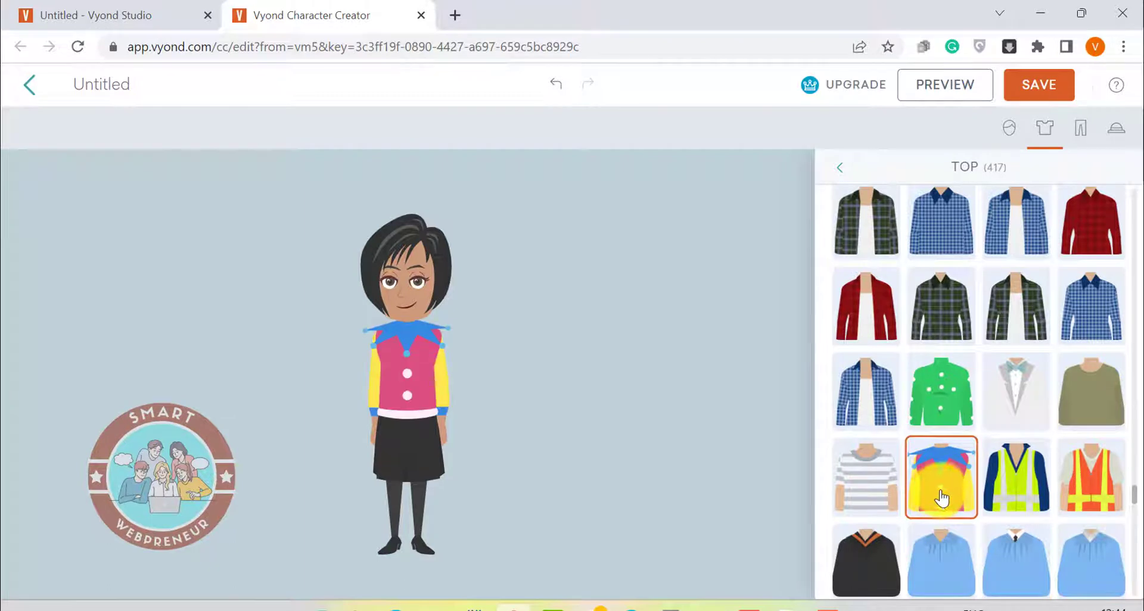
# - Try the lavender long-sleeved top, then settle on the teal short-sleeved top
pyautogui.scroll(-3, 946, 488)
pyautogui.scroll(-4, 939, 485)
pyautogui.scroll(-2, 939, 485)
pyautogui.click(1012, 545)
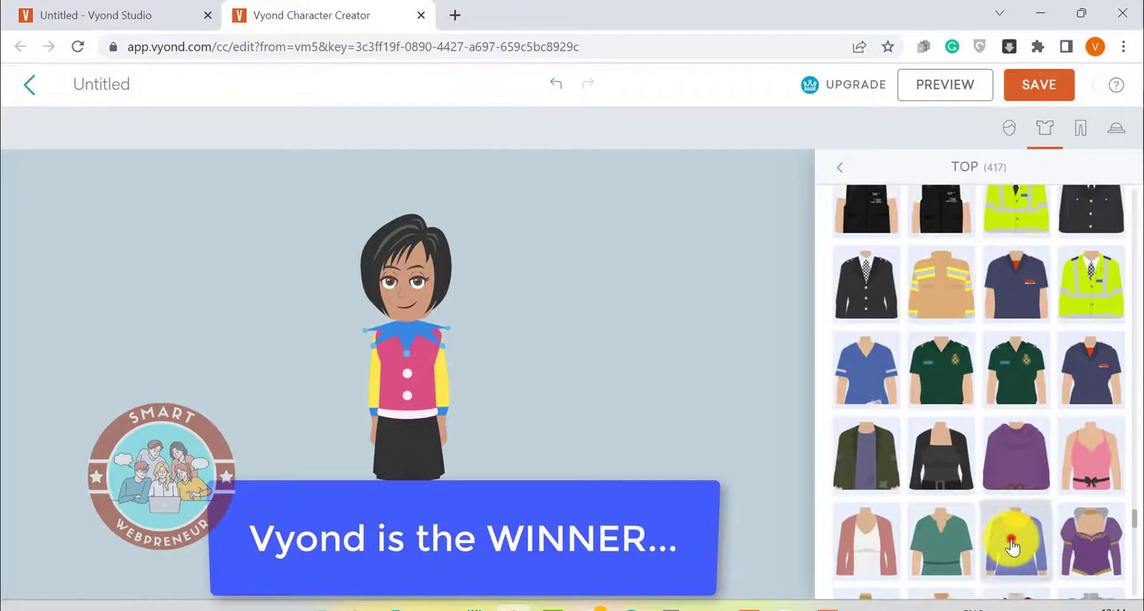
pyautogui.click(954, 555)
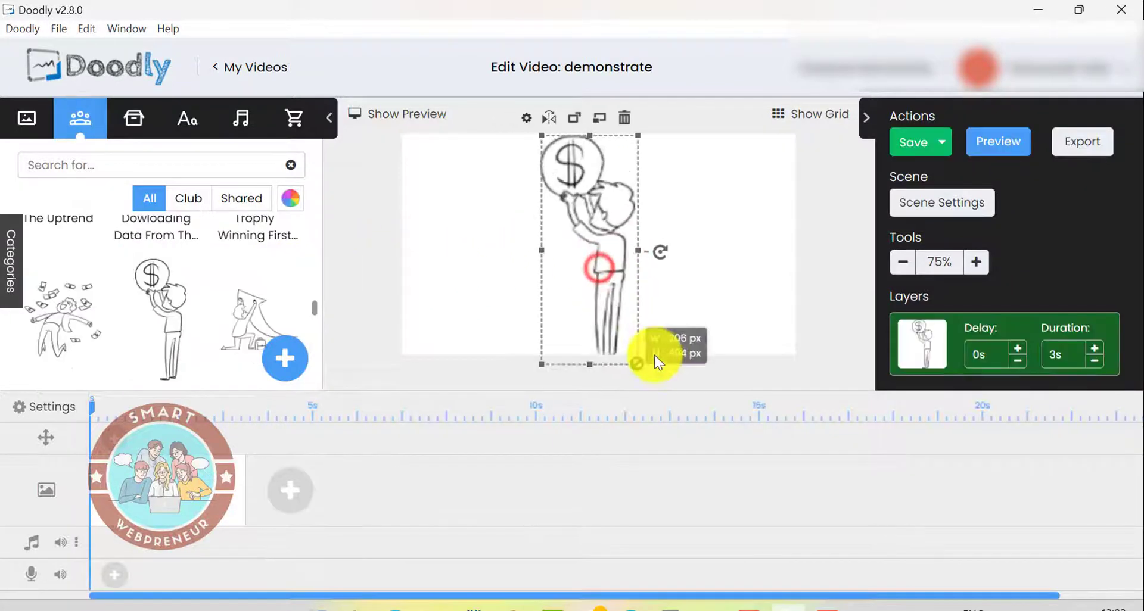
# - Enlarge and nudge the dollar-coin character, then preview its drawing animation
pyautogui.click(715, 256)
pyautogui.moveTo(599, 269)
pyautogui.mouseDown()
pyautogui.moveTo(712, 256)
pyautogui.moveTo(594, 274)
pyautogui.mouseUp()
pyautogui.click(703, 215)
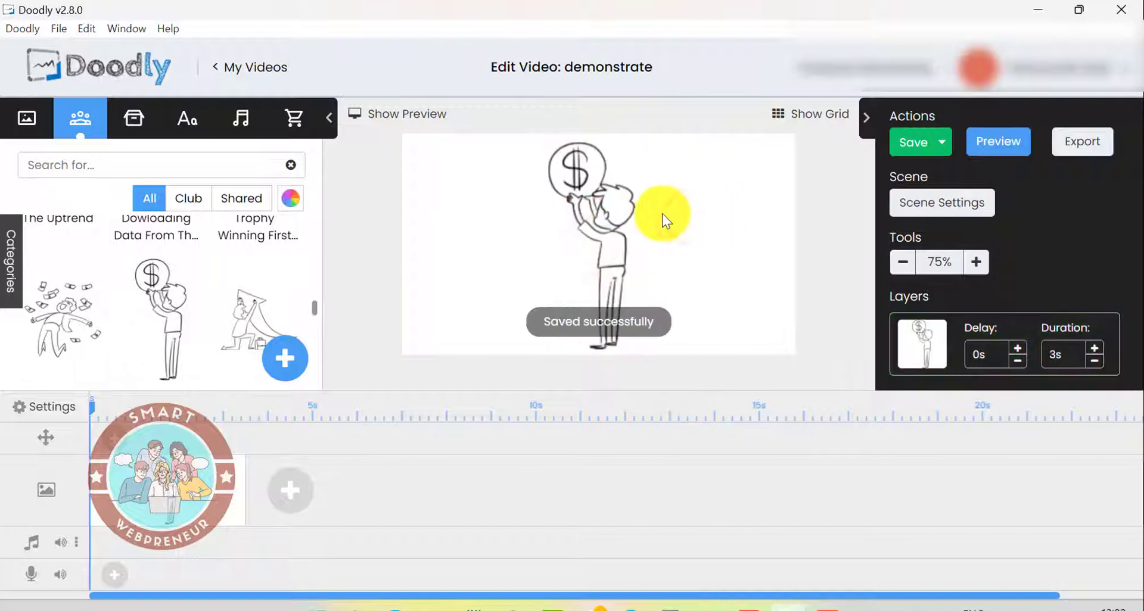
pyautogui.click(393, 115)
pyautogui.click(351, 326)
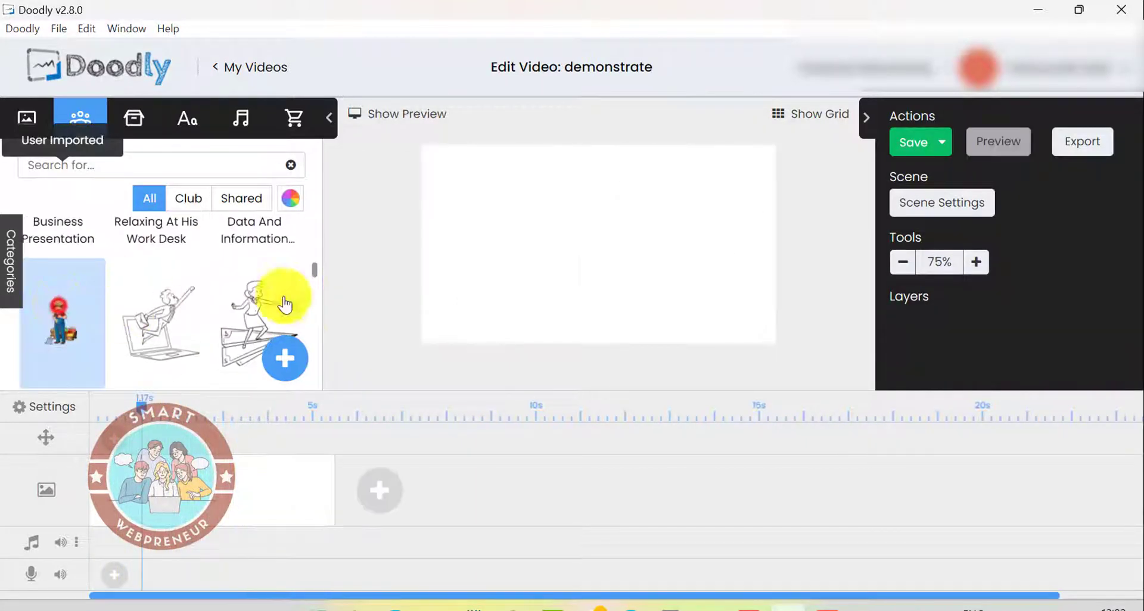
# - Place the farmer image on the canvas and enlarge it to fill most of it
pyautogui.moveTo(350, 295); pyautogui.dragTo(548, 216)
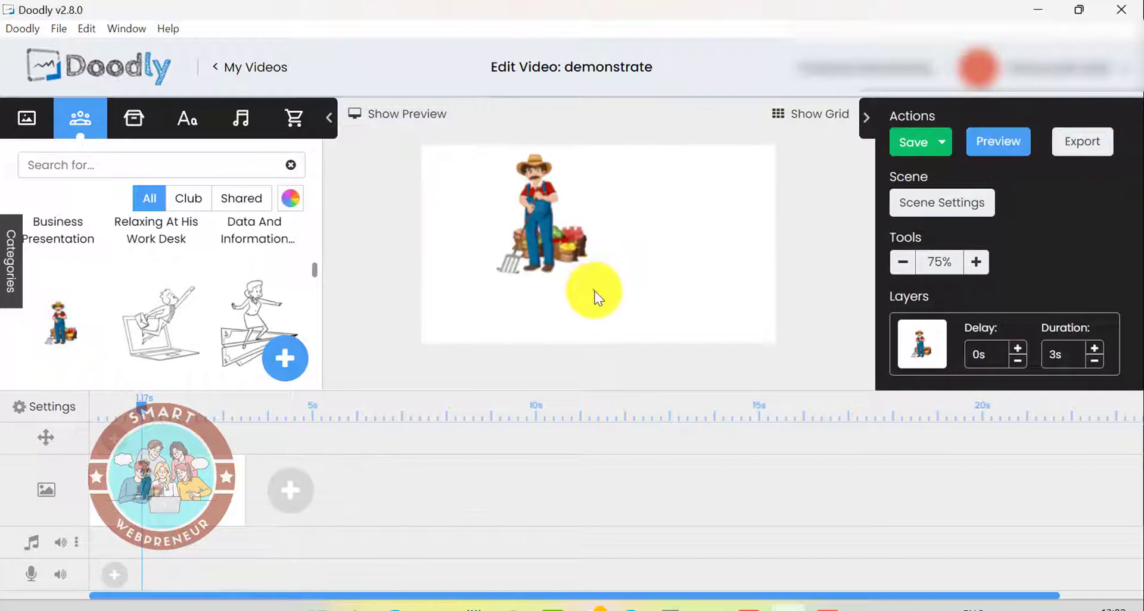
pyautogui.click(546, 210)
pyautogui.moveTo(656, 276); pyautogui.dragTo(775, 348)
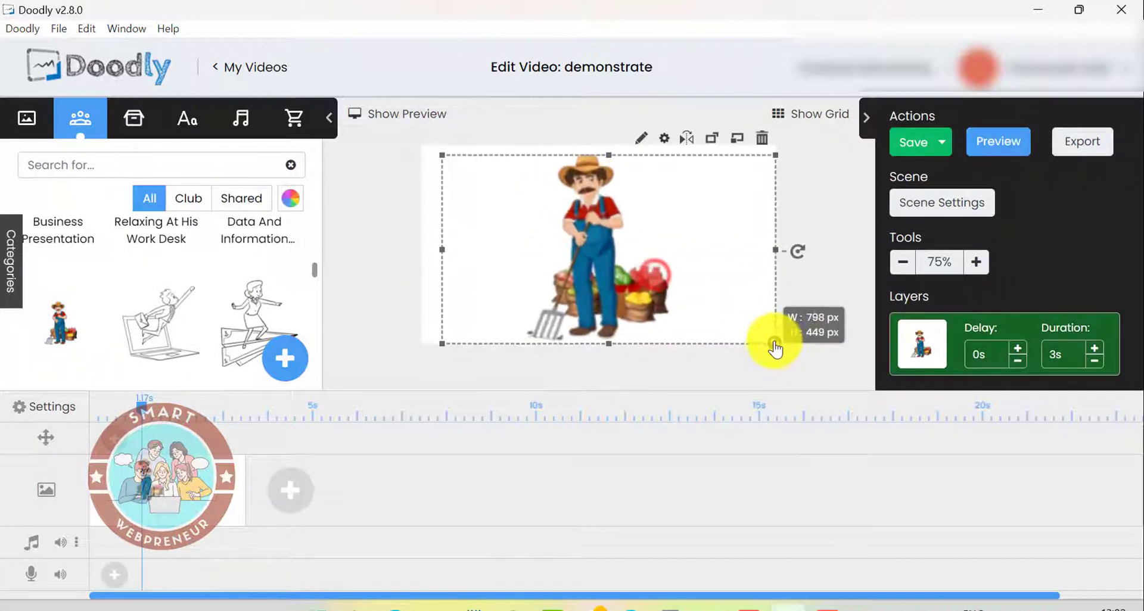
# - In the farmer's asset editor, start a custom reveal path with three points
pyautogui.click(639, 143)
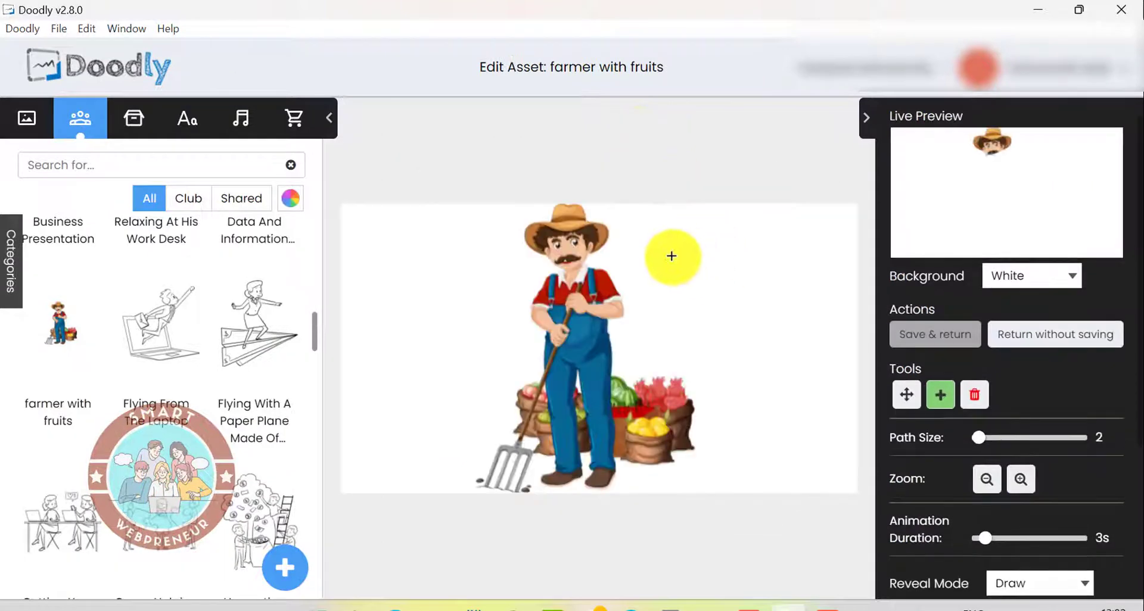
pyautogui.scroll(-4, 1131, 440)
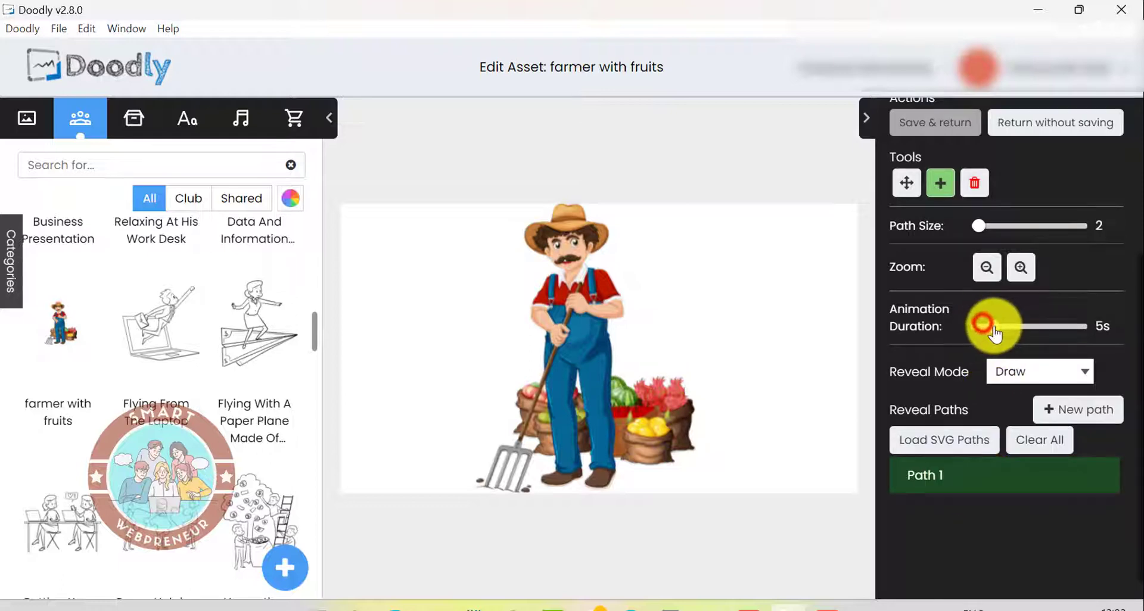
pyautogui.click(941, 195)
pyautogui.click(601, 268)
pyautogui.click(618, 288)
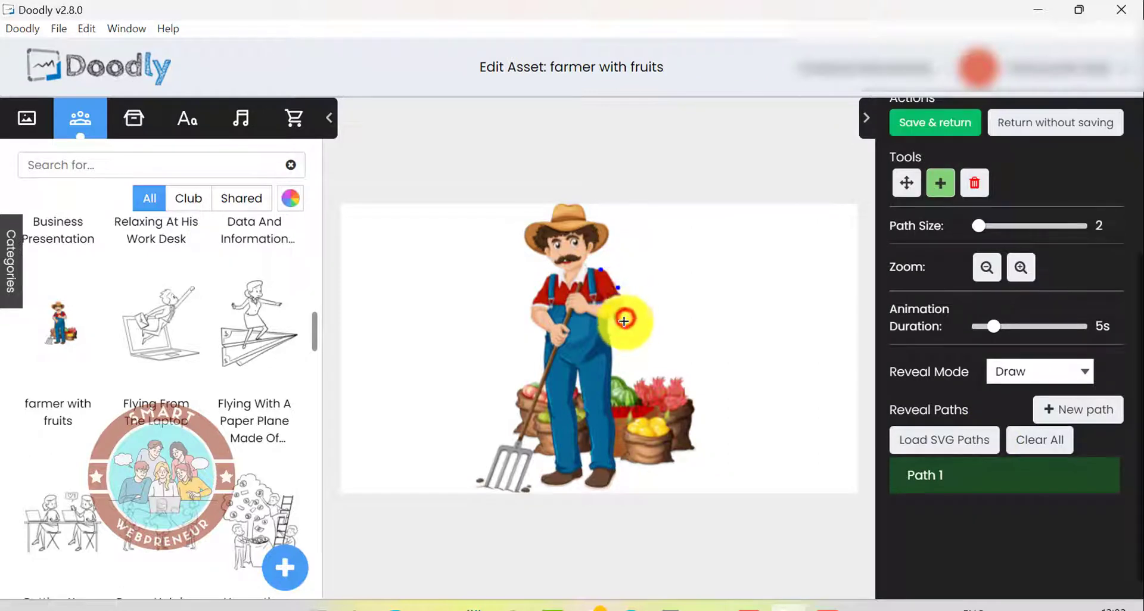
pyautogui.click(624, 319)
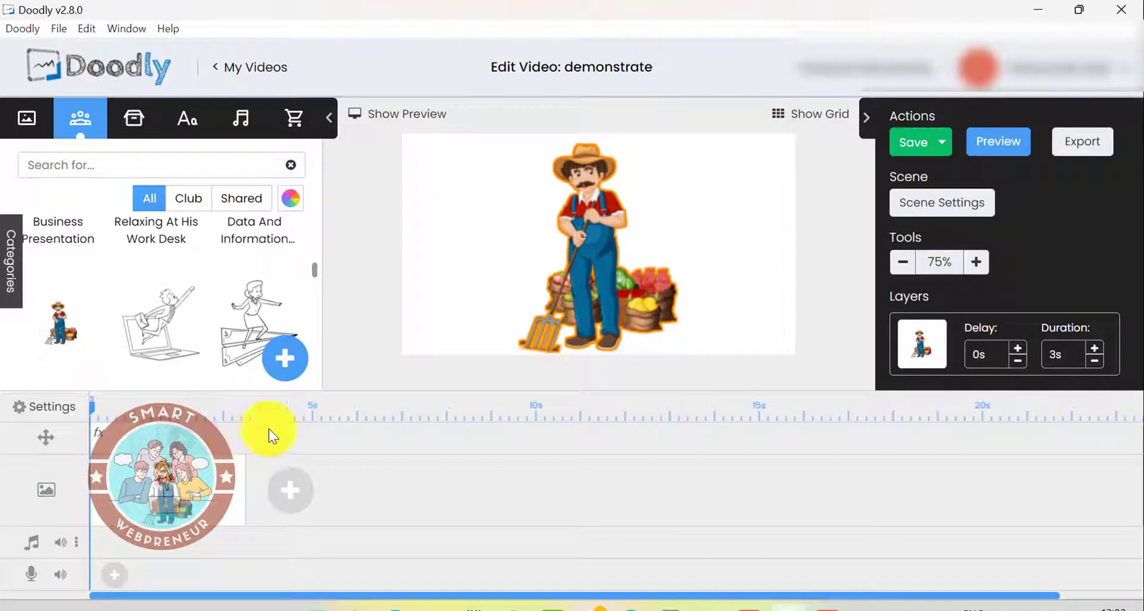
# - Preview the farmer's drawing animation, then lengthen its layer duration one step
pyautogui.click(991, 141)
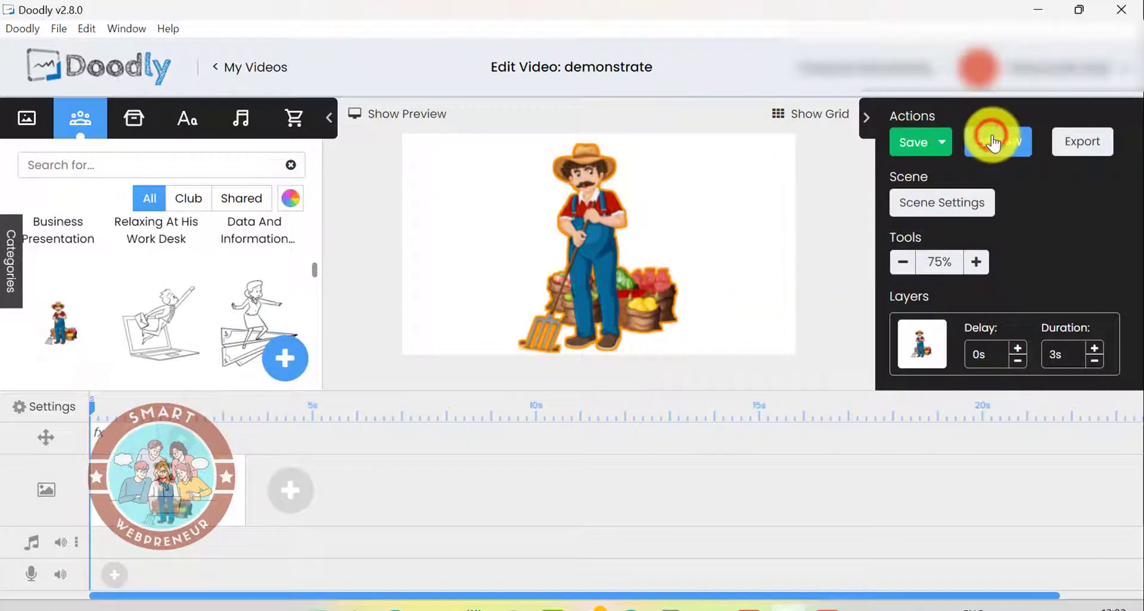
pyautogui.click(992, 143)
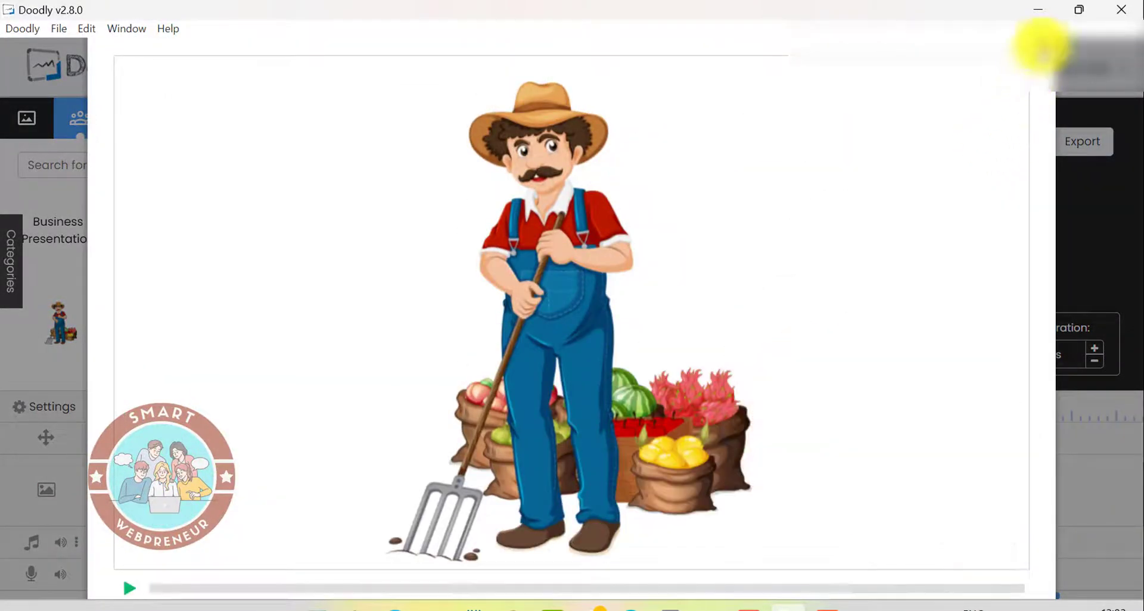
pyautogui.click(1041, 44)
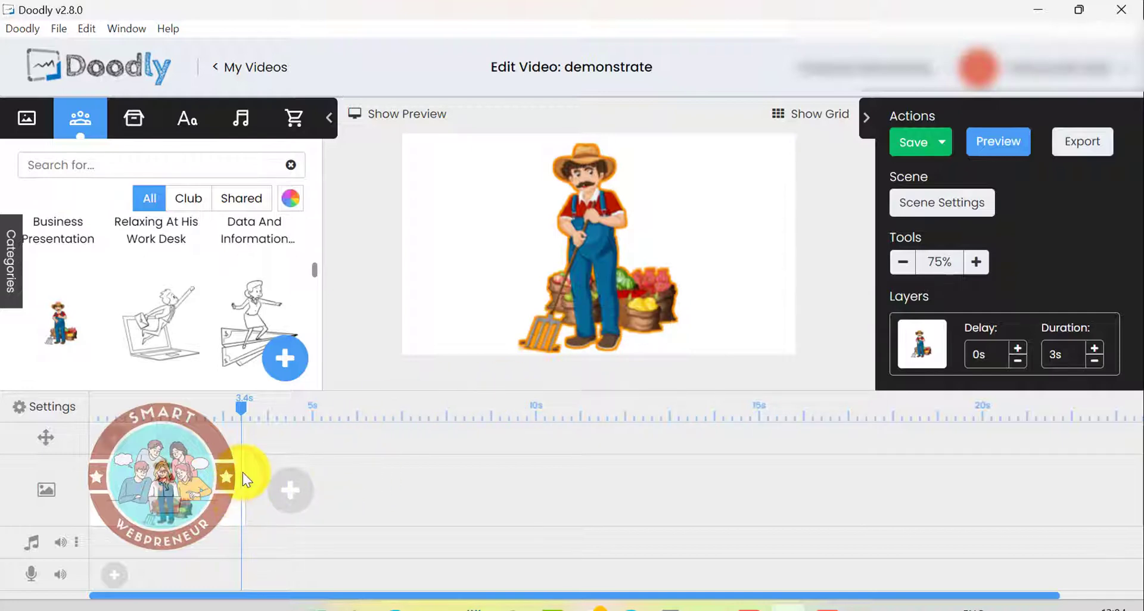
pyautogui.click(1098, 349)
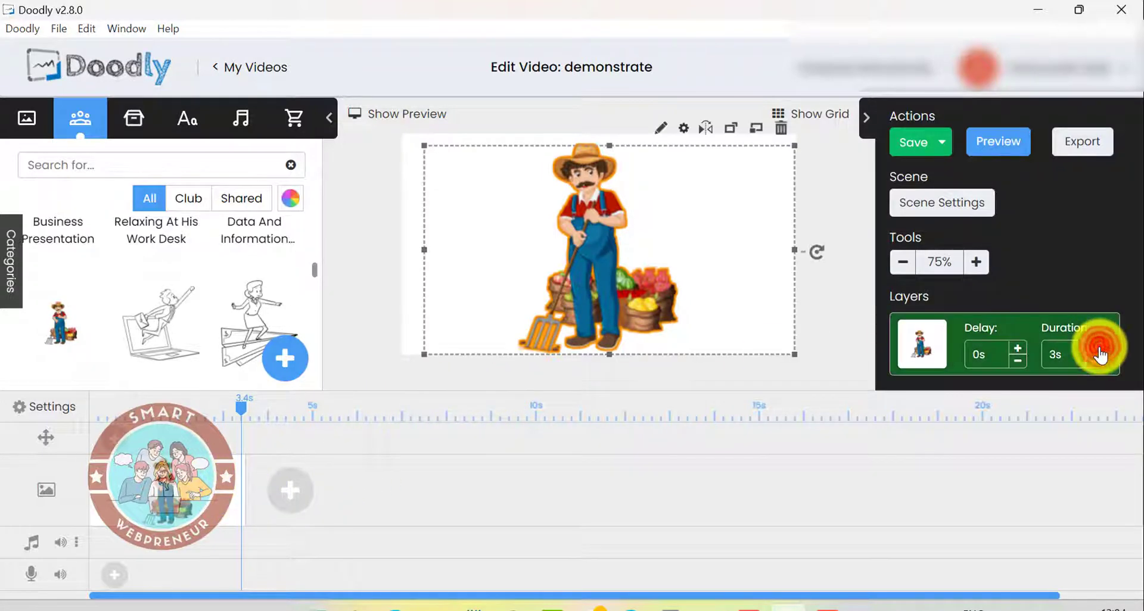
pyautogui.click(1095, 350)
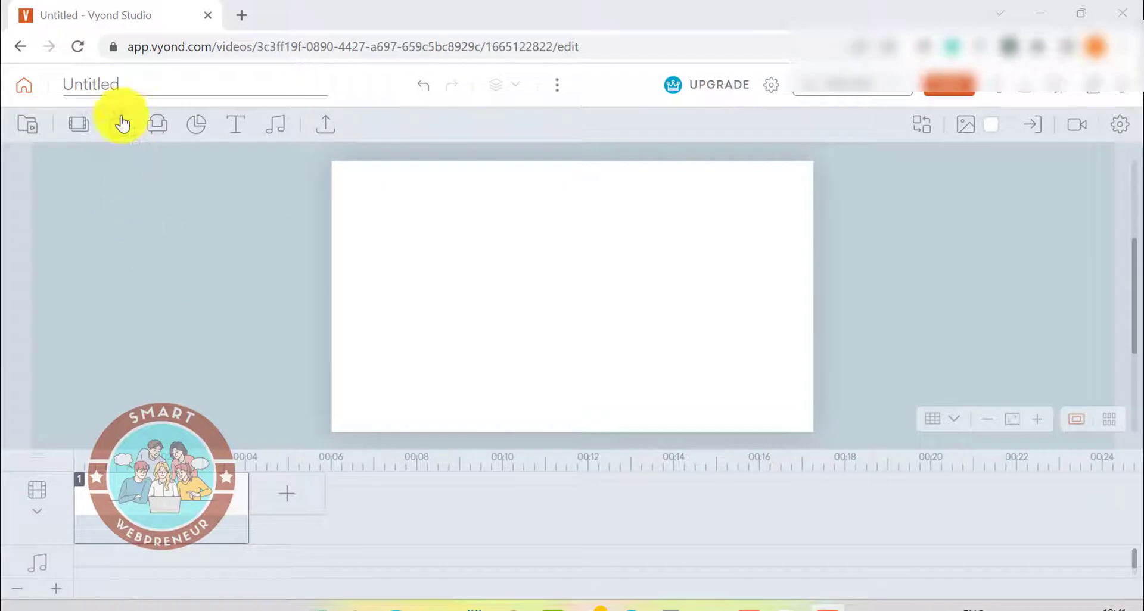
# - Browse the Casual category of Business Friendly characters
pyautogui.click(121, 126)
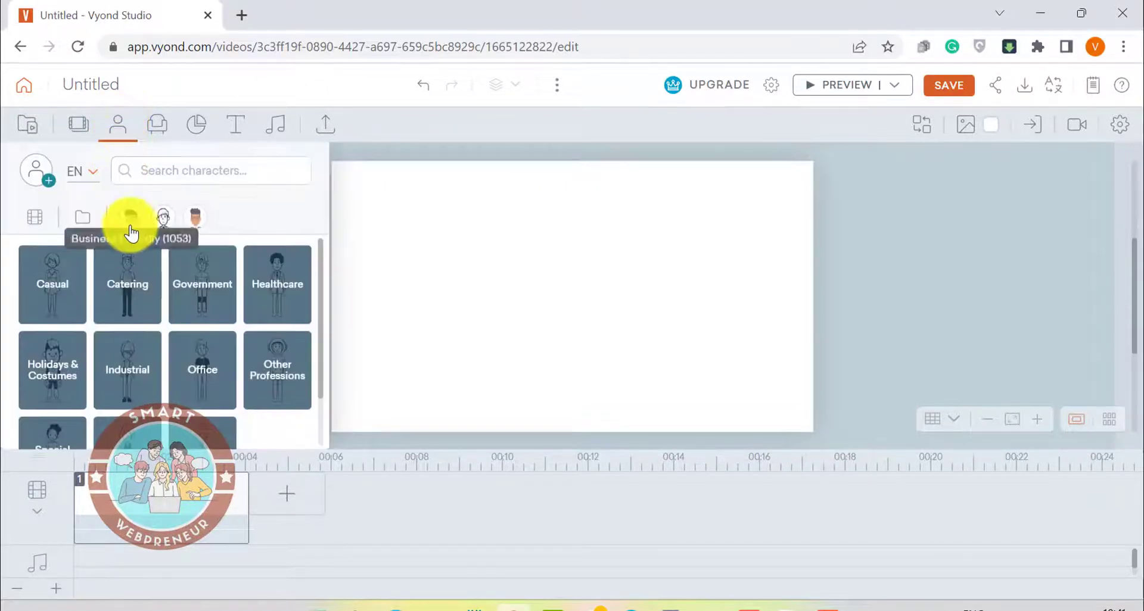
pyautogui.click(131, 218)
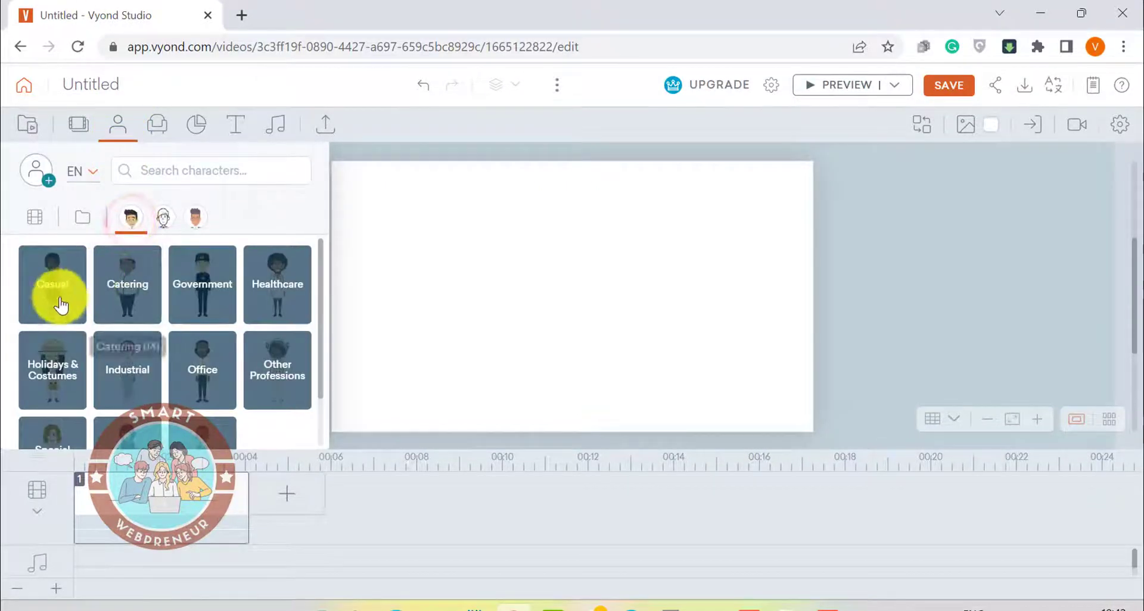
pyautogui.click(50, 297)
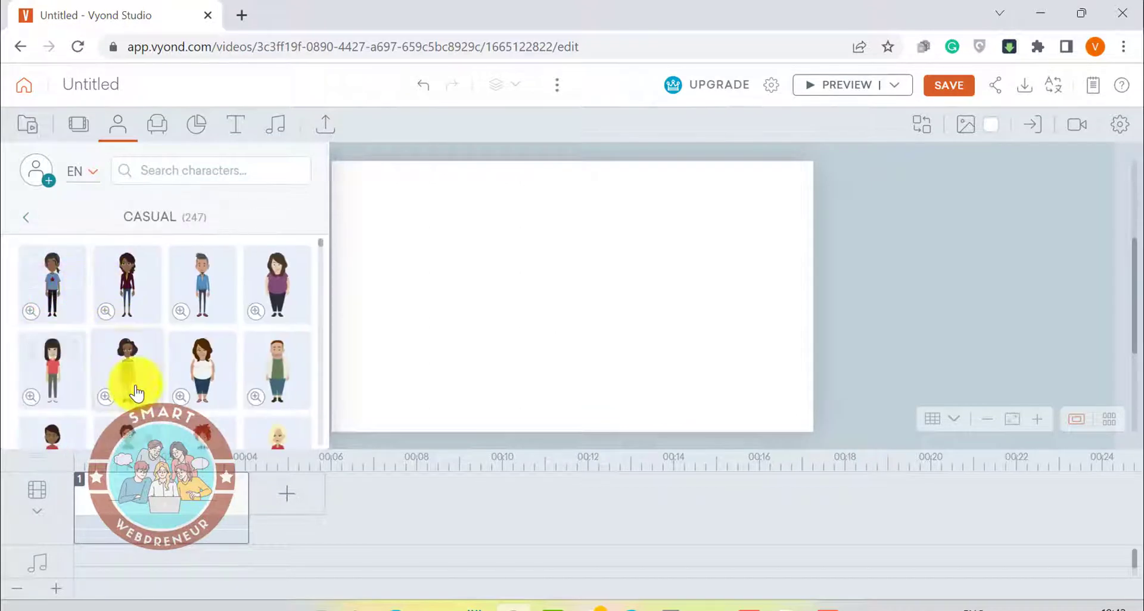
pyautogui.scroll(-1, 201, 388)
pyautogui.scroll(-2, 201, 389)
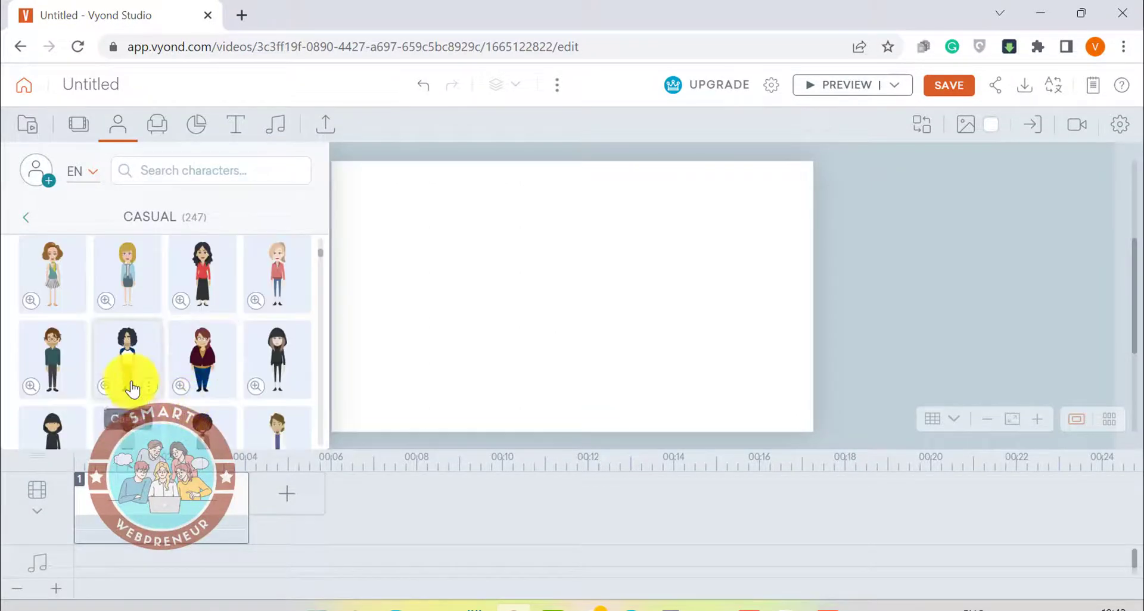
pyautogui.scroll(-2, 128, 393)
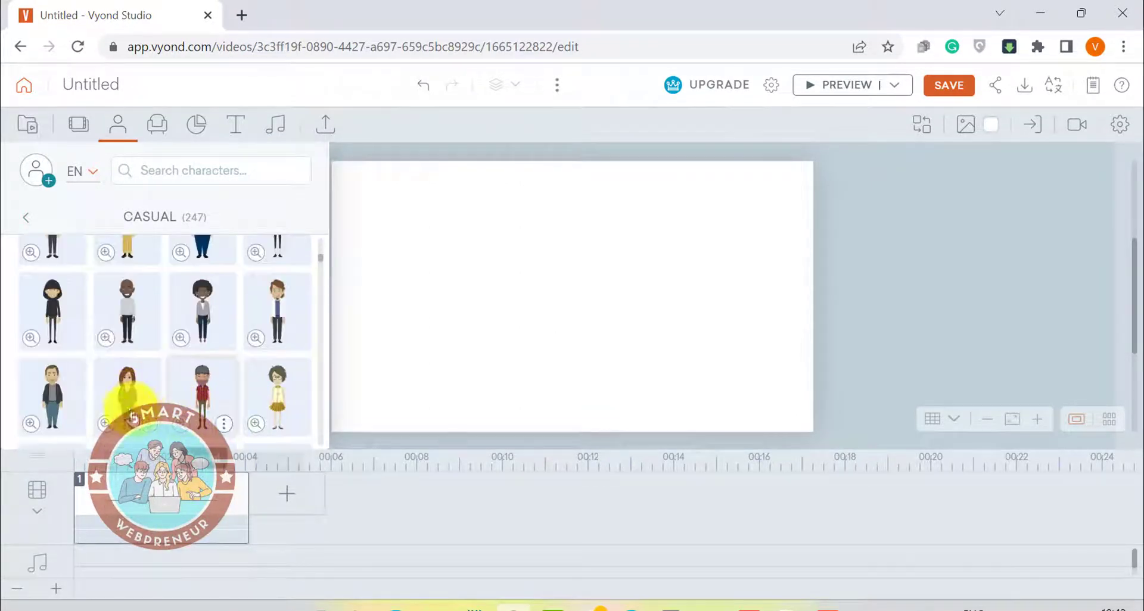
# - Add the woman in black top and jeans and enlarge her toward centre
pyautogui.moveTo(255, 385); pyautogui.dragTo(434, 309)
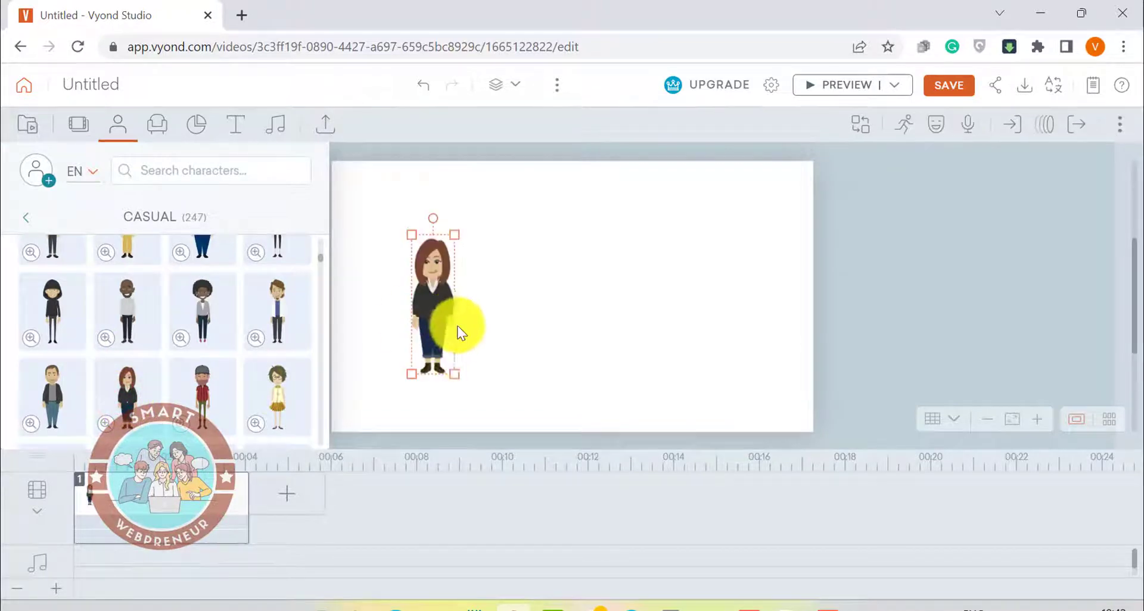
pyautogui.moveTo(452, 373); pyautogui.dragTo(466, 413)
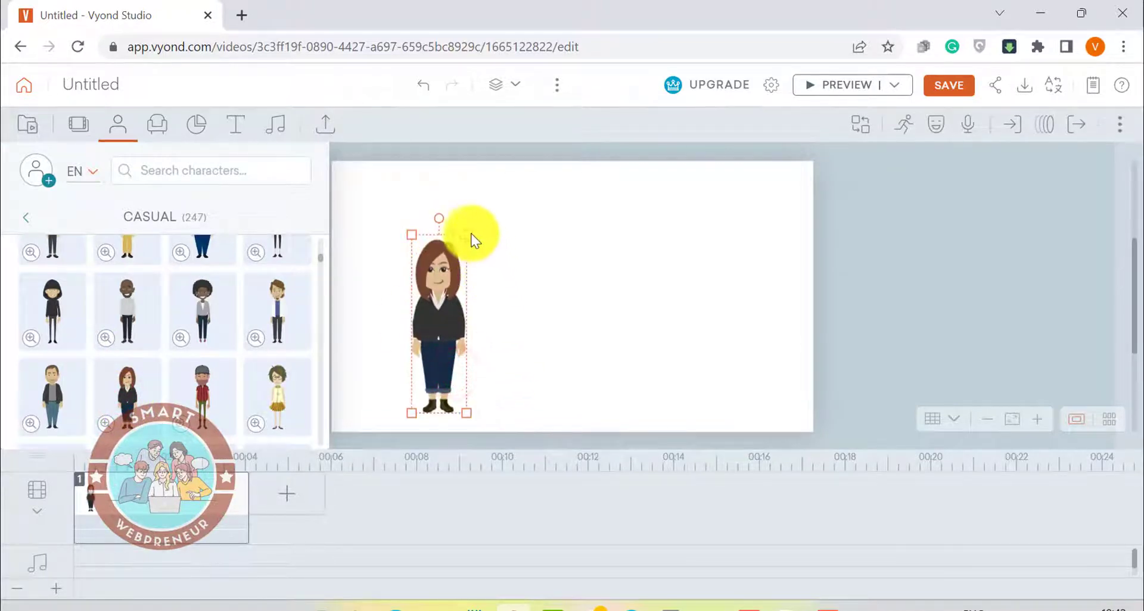
pyautogui.moveTo(468, 236); pyautogui.dragTo(556, 190)
# - Give the woman an explaining action and mirror her to face right
pyautogui.click(616, 245)
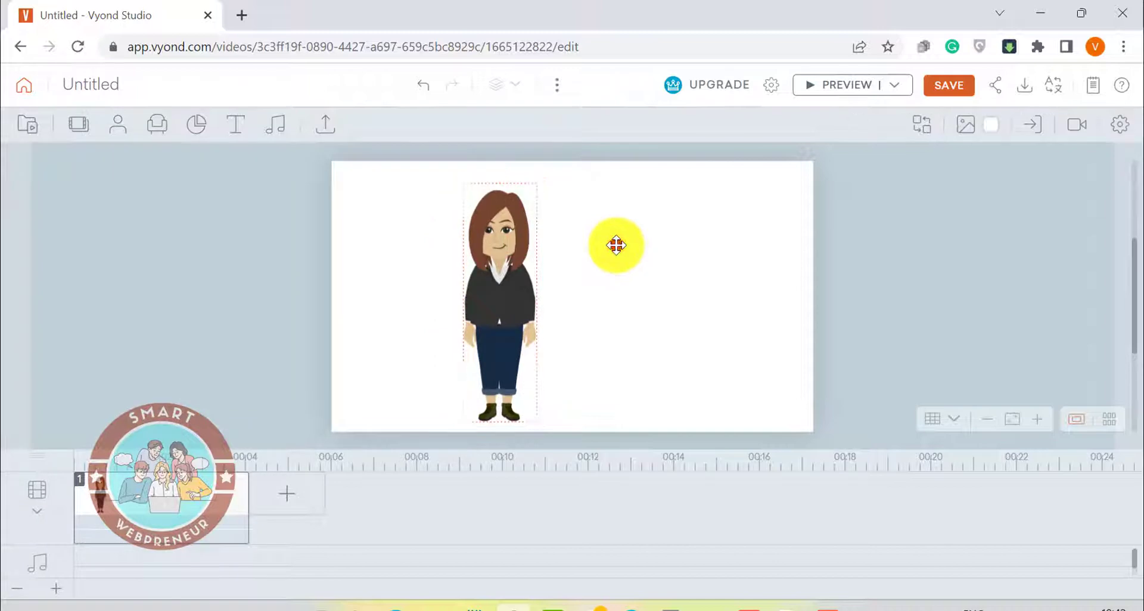
pyautogui.click(494, 259)
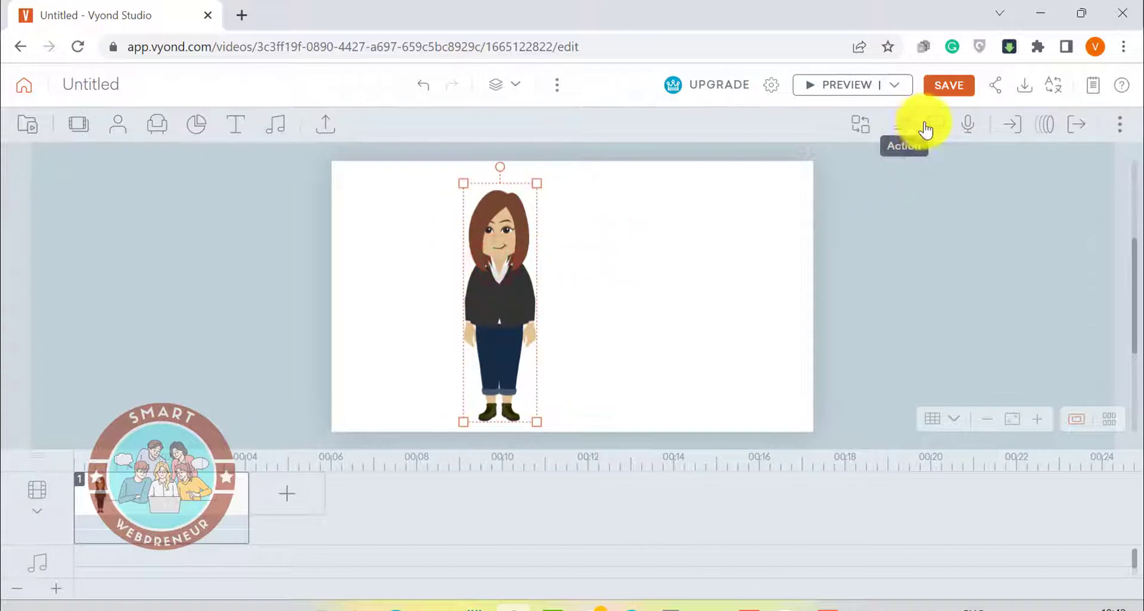
pyautogui.click(906, 127)
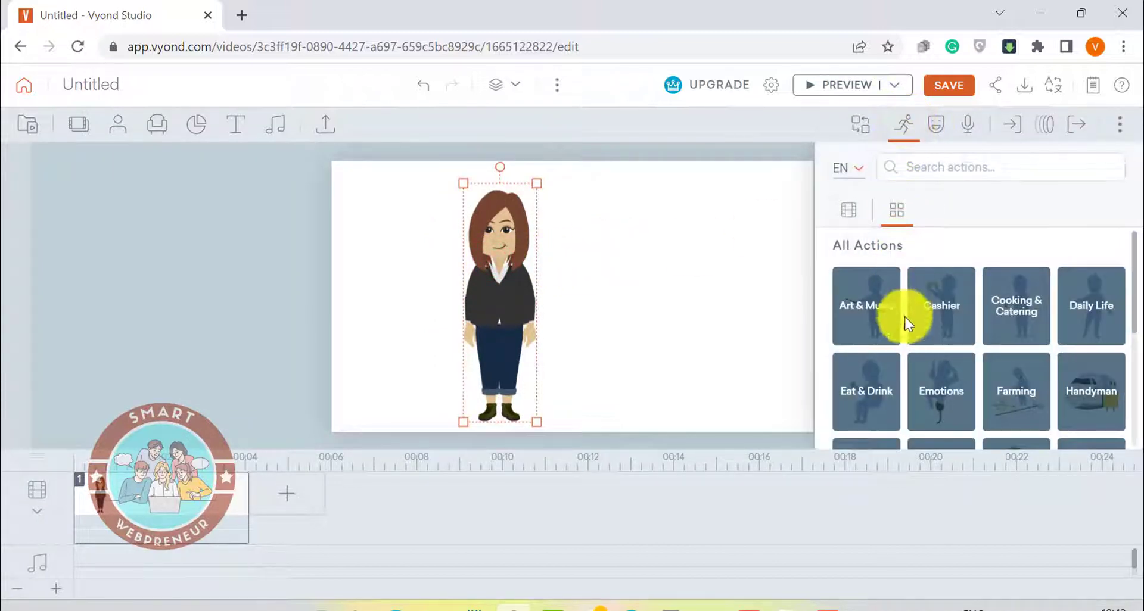
pyautogui.click(937, 166)
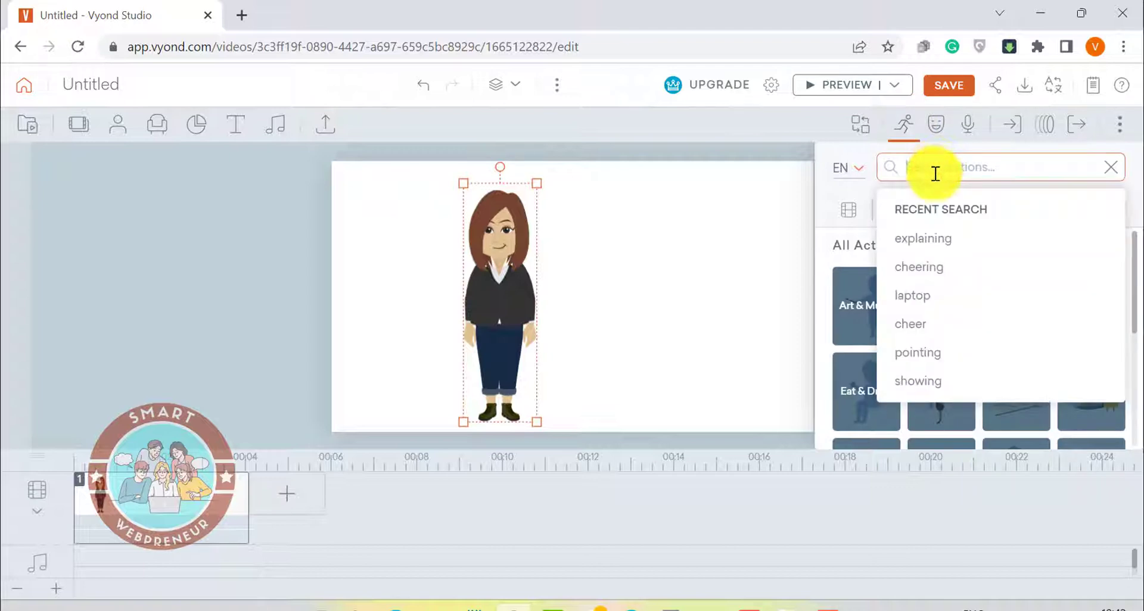
pyautogui.click(936, 241)
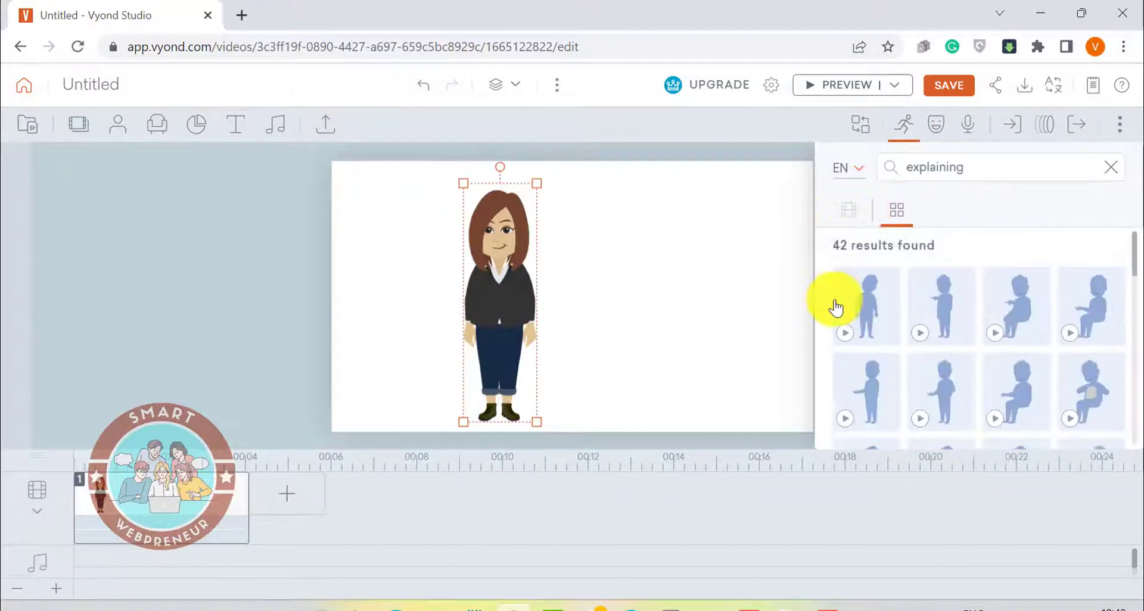
pyautogui.moveTo(1017, 391)
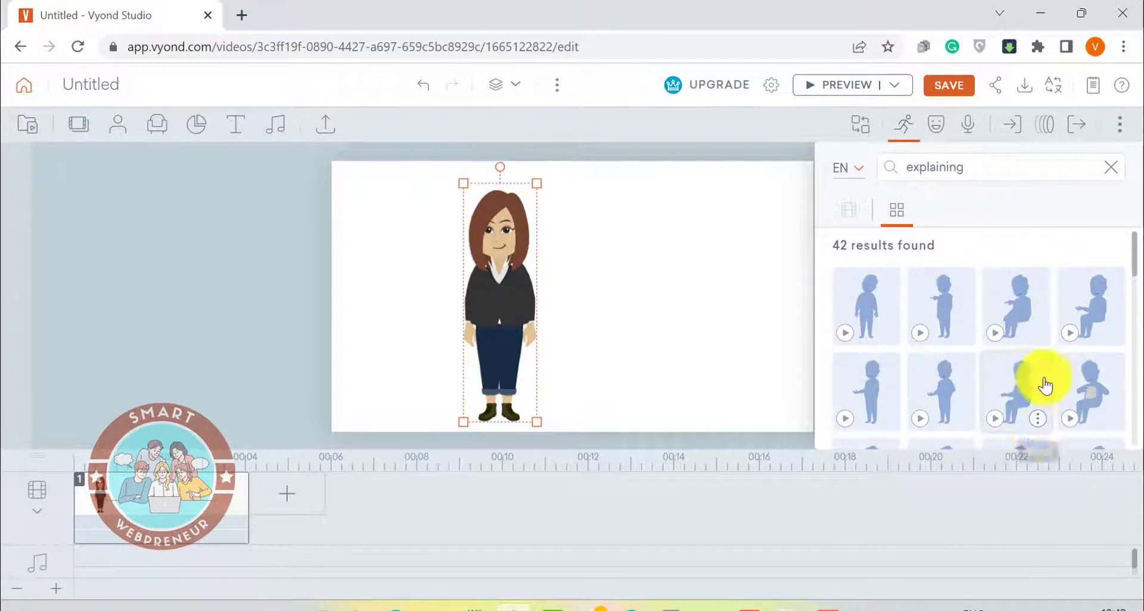
pyautogui.click(955, 318)
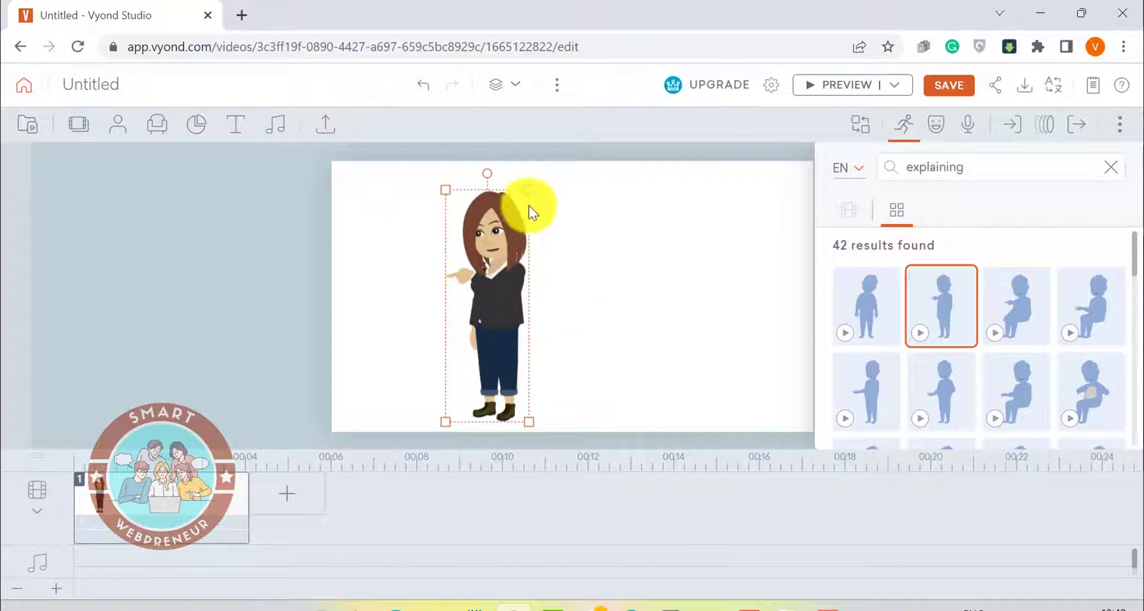
pyautogui.rightClick(505, 230)
pyautogui.click(560, 354)
pyautogui.click(671, 289)
# - Preview the scene, pause it partway, and return to editing
pyautogui.click(843, 84)
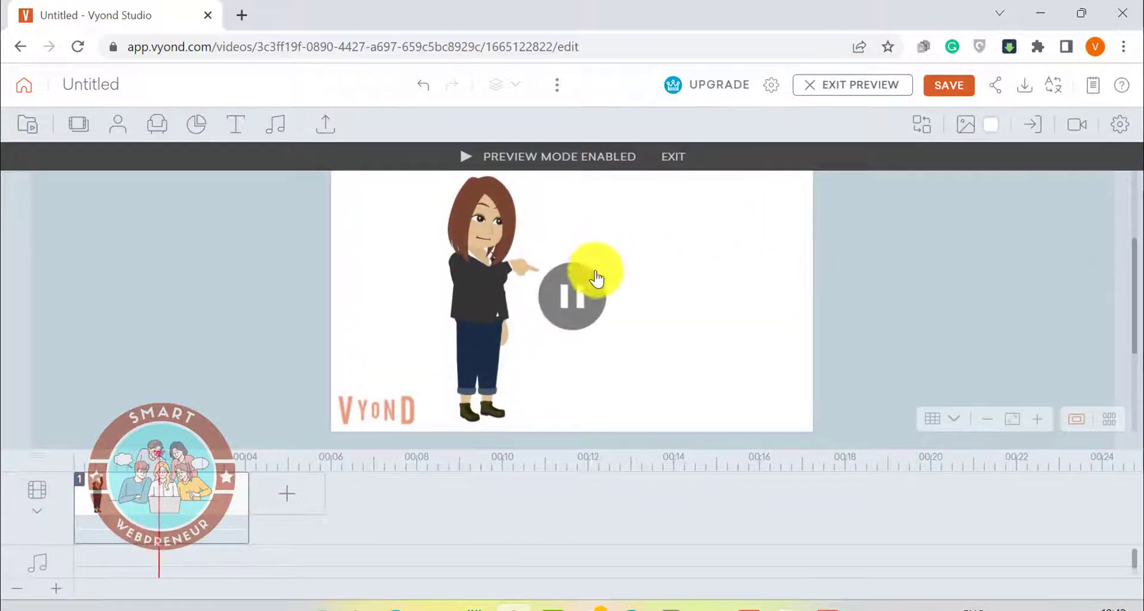
pyautogui.click(578, 294)
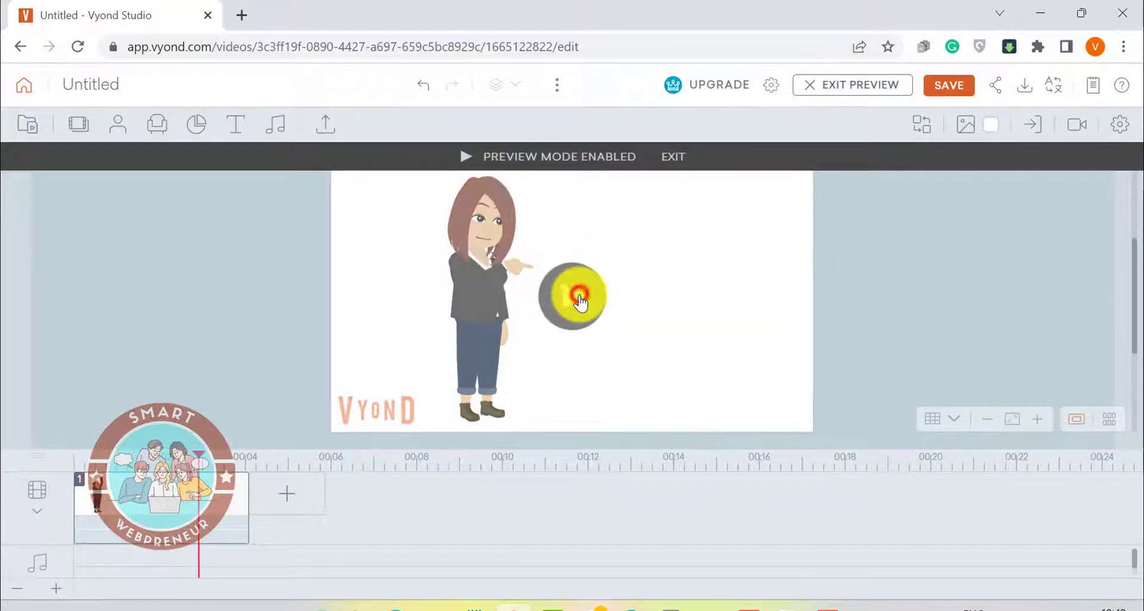
pyautogui.click(675, 158)
# - Give the whiteboard man a walking action
pyautogui.moveTo(485, 255); pyautogui.dragTo(506, 255)
pyautogui.click(647, 225)
pyautogui.click(511, 226)
pyautogui.click(527, 242)
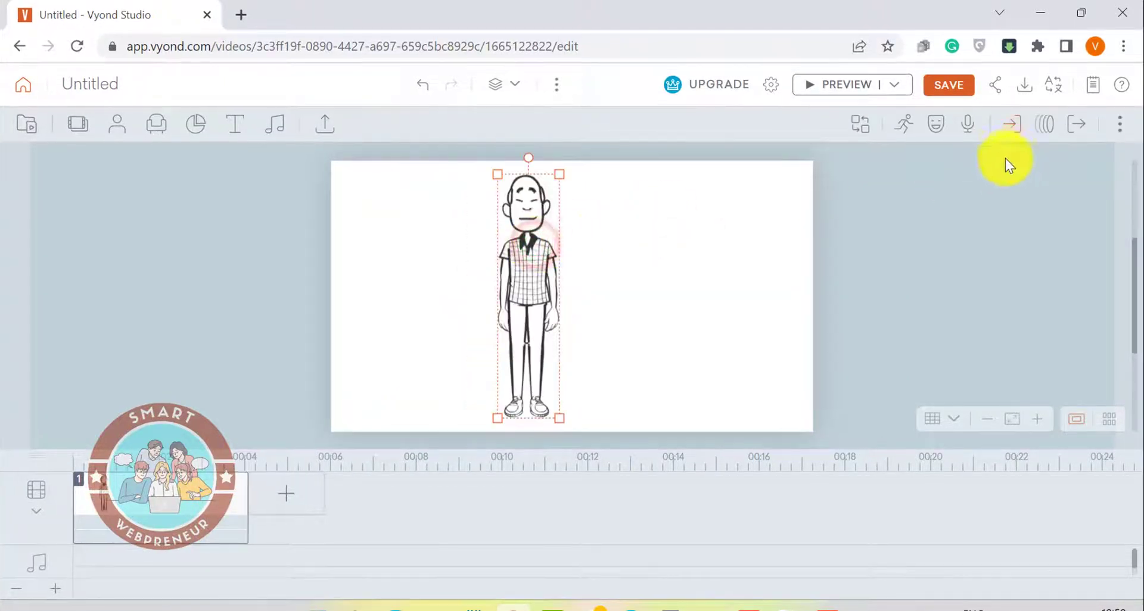
pyautogui.click(905, 125)
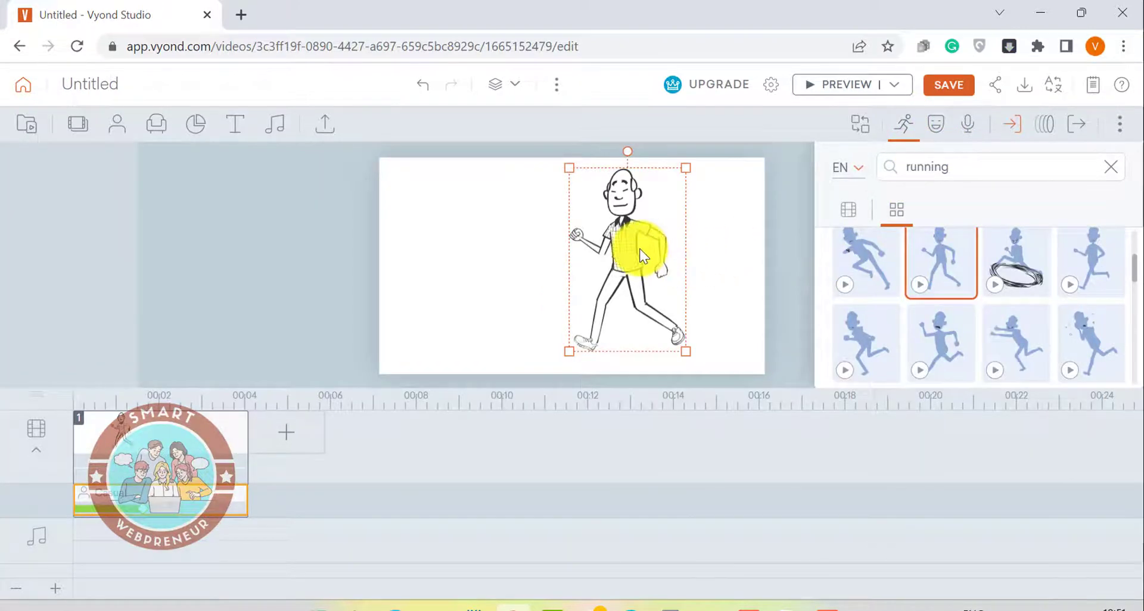
pyautogui.click(637, 253)
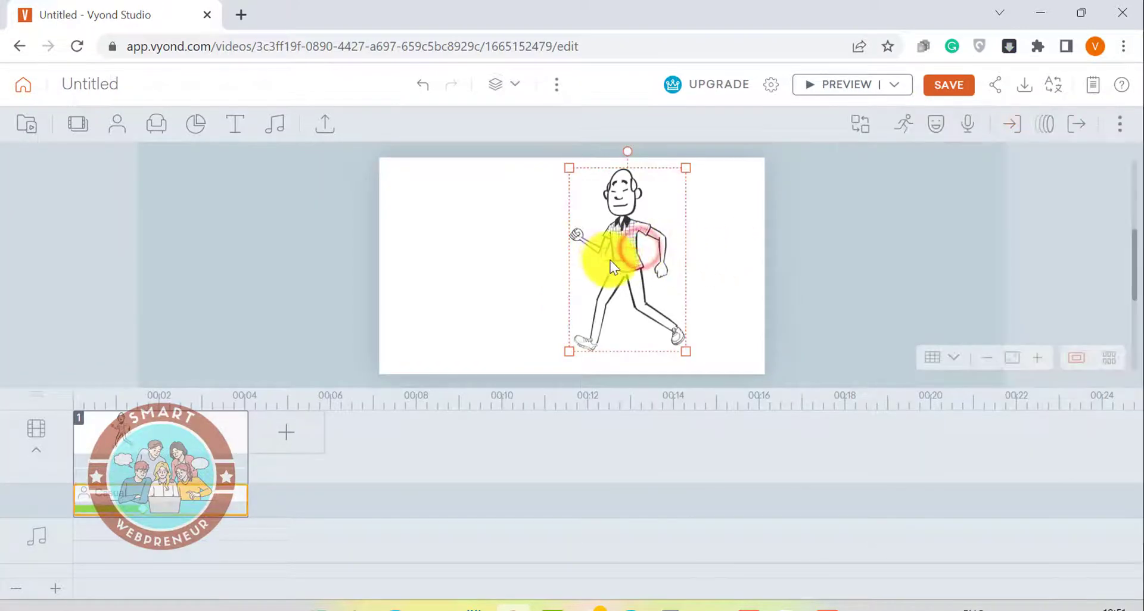
# - Move the walking man left of centre, mirror him to face right, and preview
pyautogui.moveTo(621, 250); pyautogui.dragTo(540, 260)
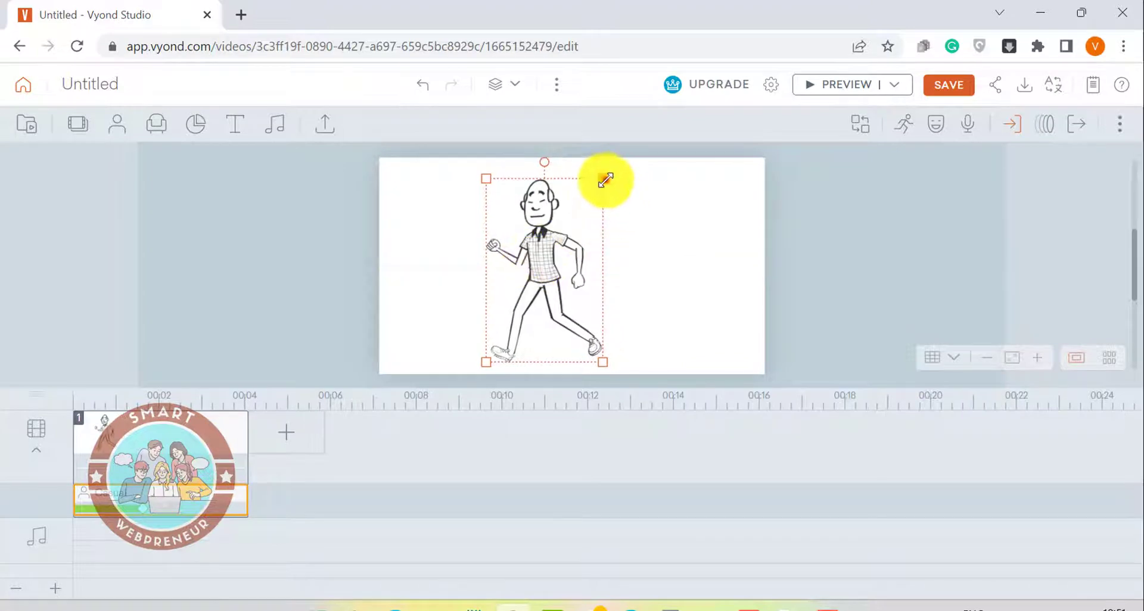
pyautogui.rightClick(539, 189)
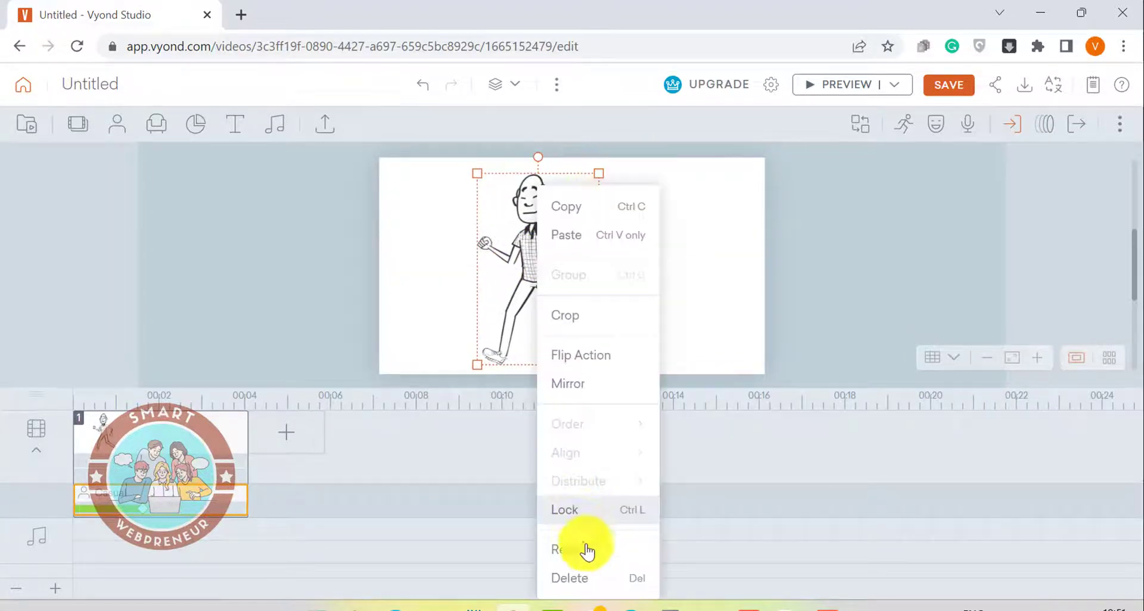
pyautogui.click(572, 386)
pyautogui.click(622, 263)
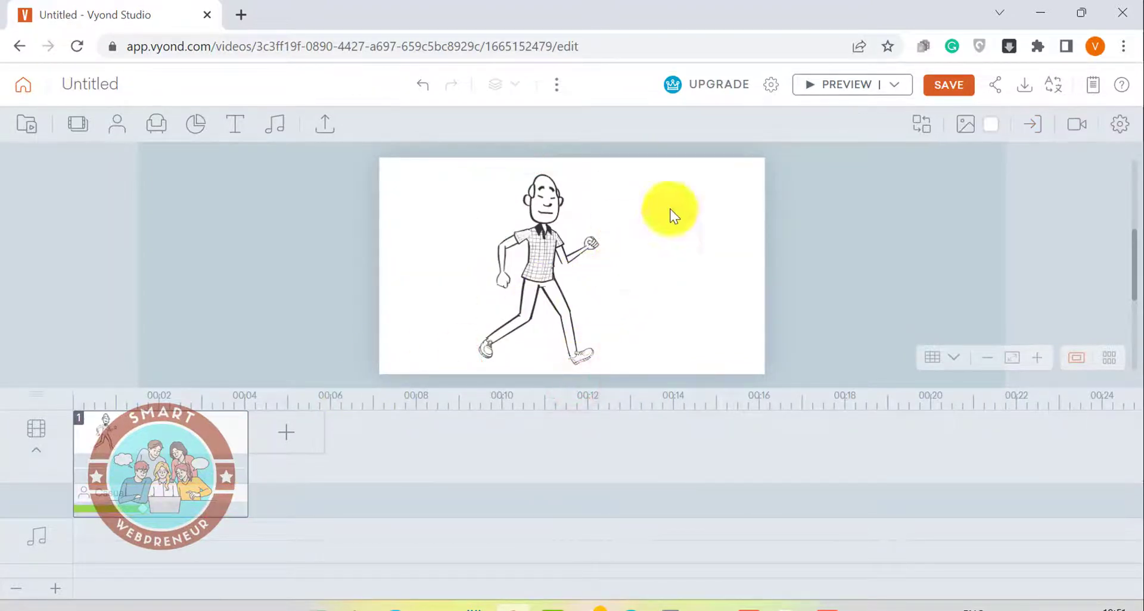
pyautogui.click(838, 88)
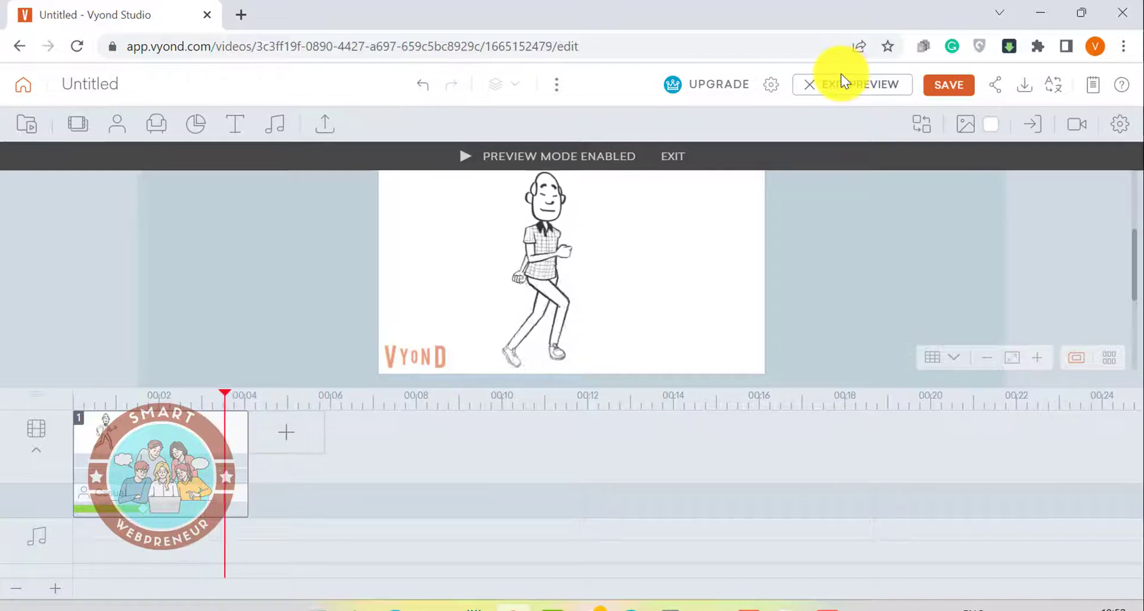
pyautogui.click(841, 73)
# - Add a second scene after scene 1 with the man doing Running - Tired
pyautogui.rightClick(218, 433)
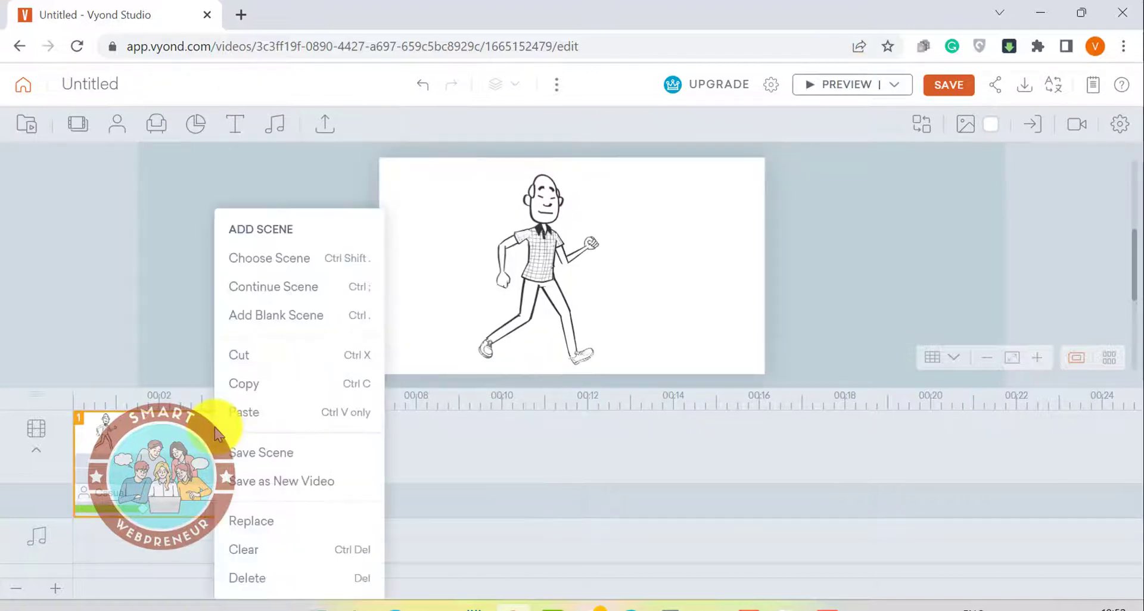
pyautogui.click(292, 289)
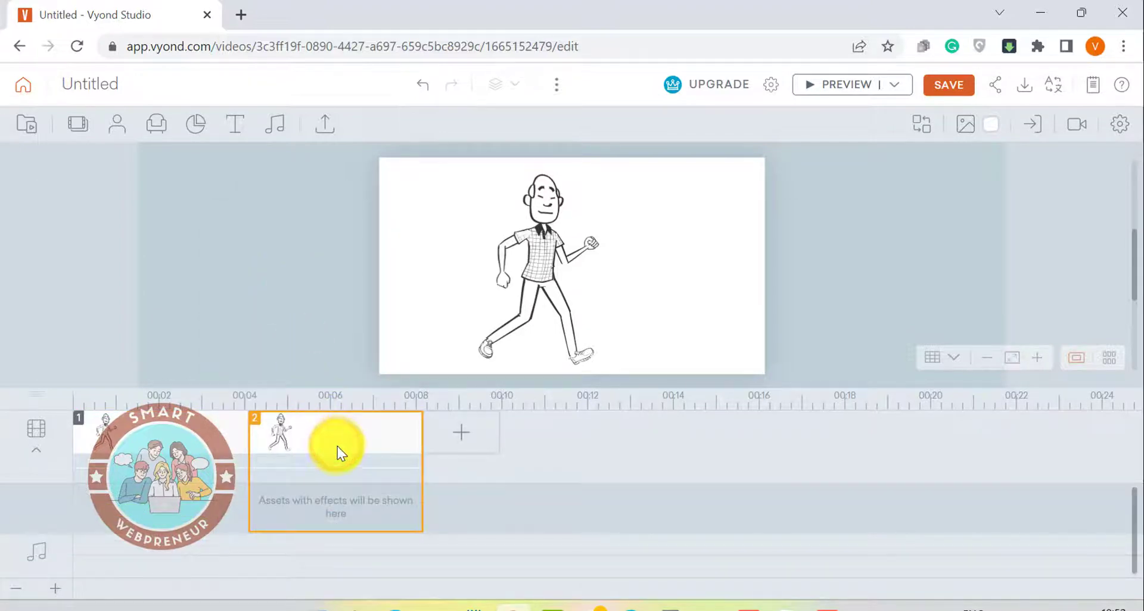
pyautogui.click(534, 268)
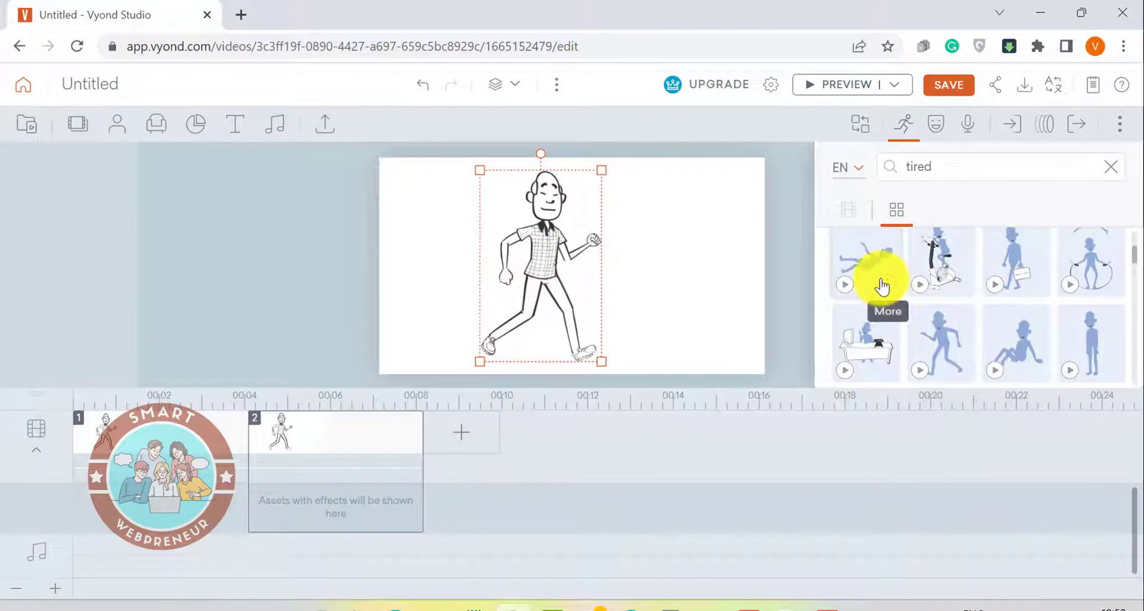
pyautogui.click(929, 336)
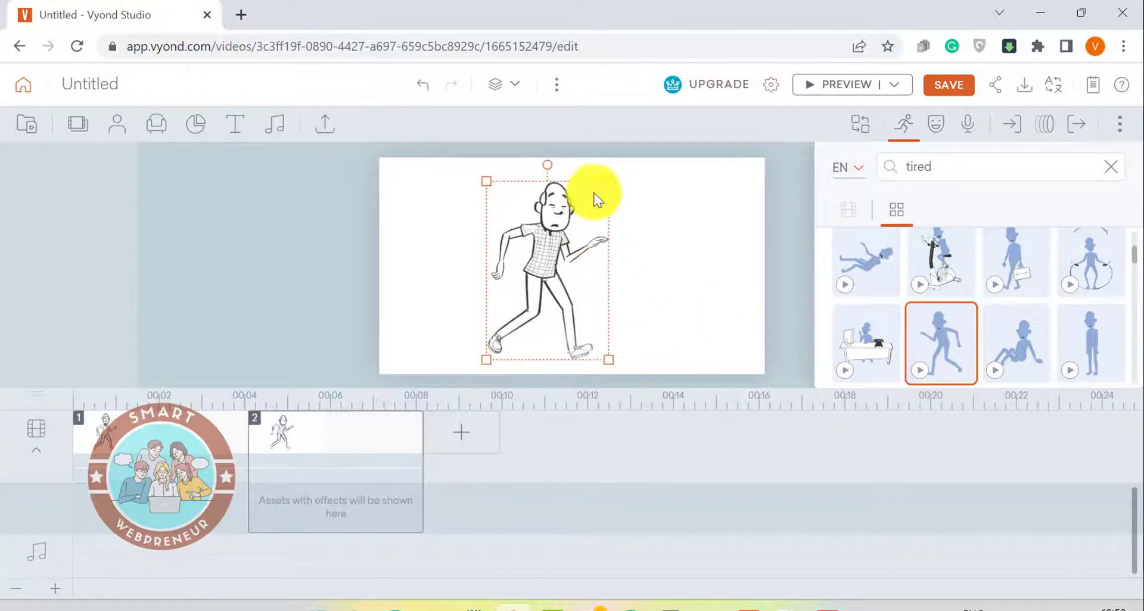
# - Enlarge the tired man slightly and preview both scenes from scene 1
pyautogui.moveTo(608, 178); pyautogui.dragTo(624, 158)
pyautogui.click(678, 204)
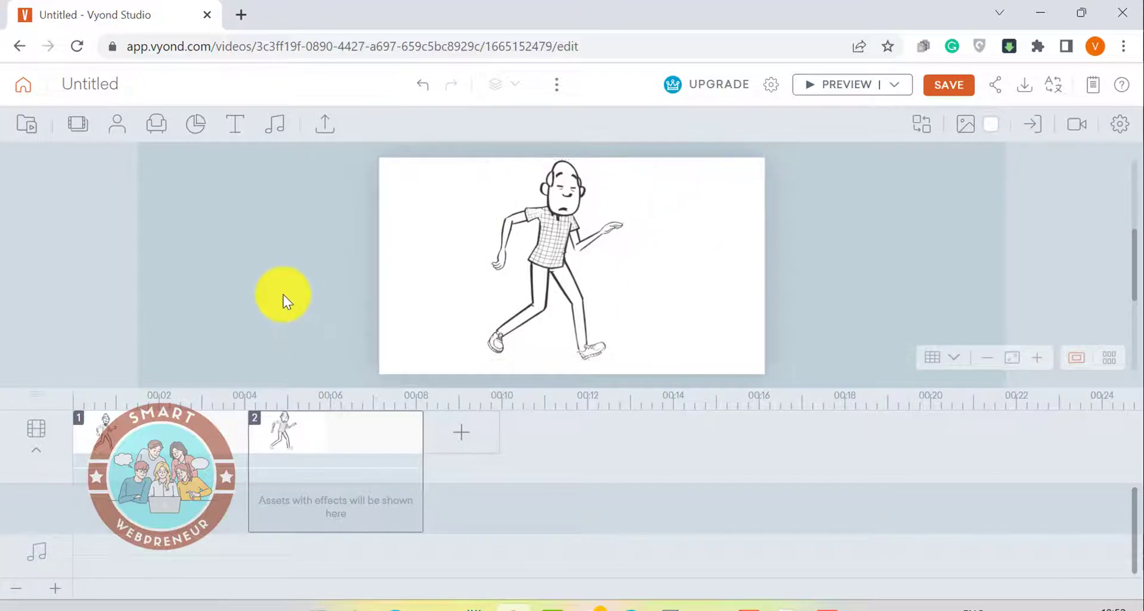
pyautogui.click(161, 434)
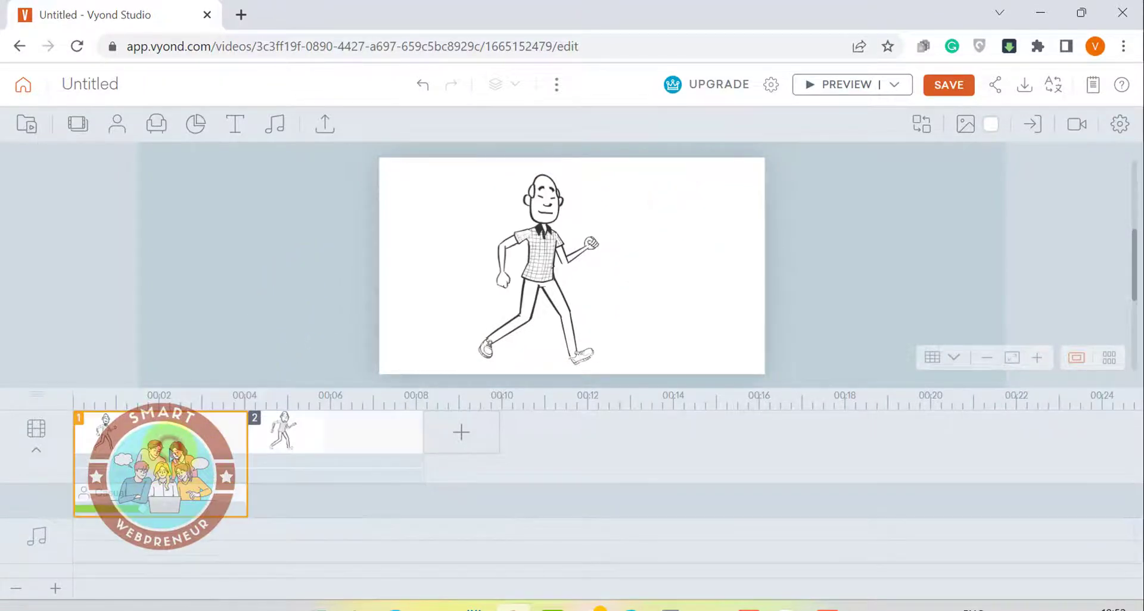
pyautogui.click(849, 84)
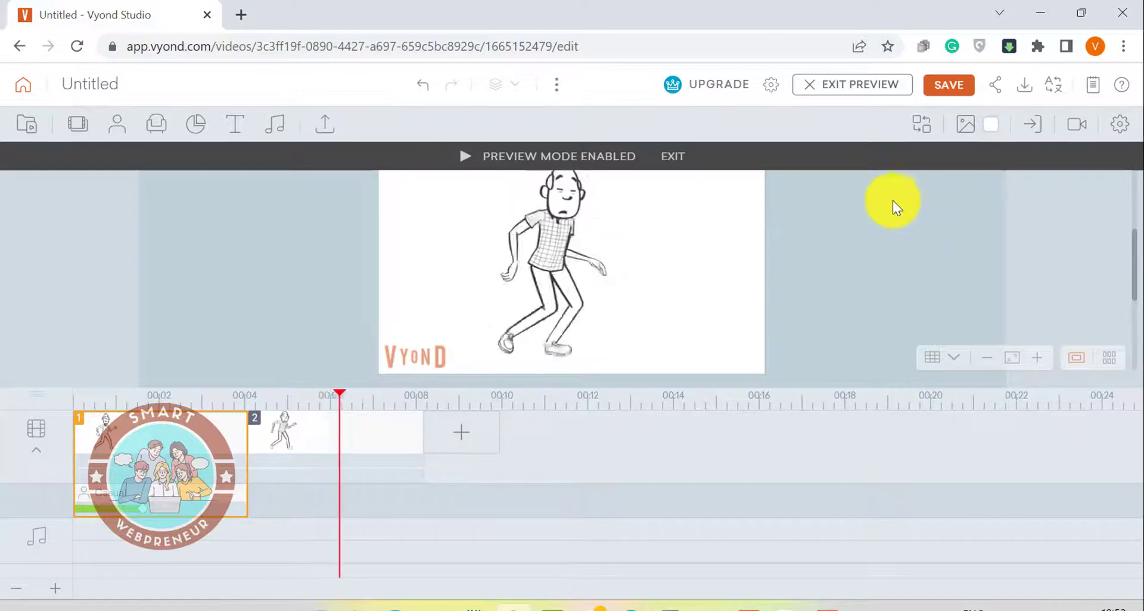
pyautogui.click(855, 86)
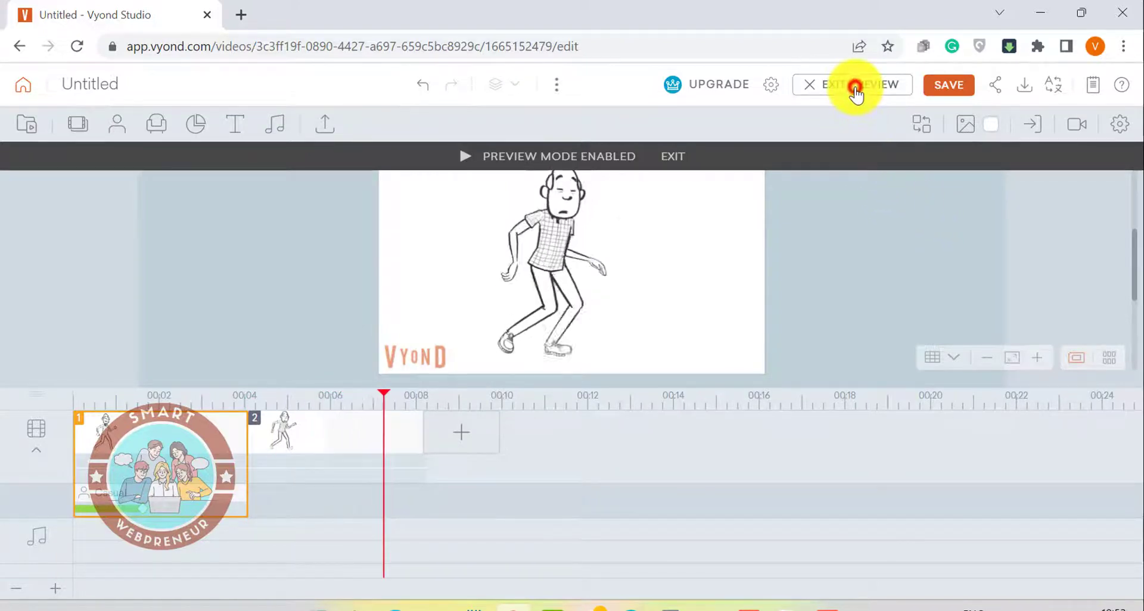
# - Continue the last scene with the man in Sitting - Tired, then preview from the start
pyautogui.click(460, 441)
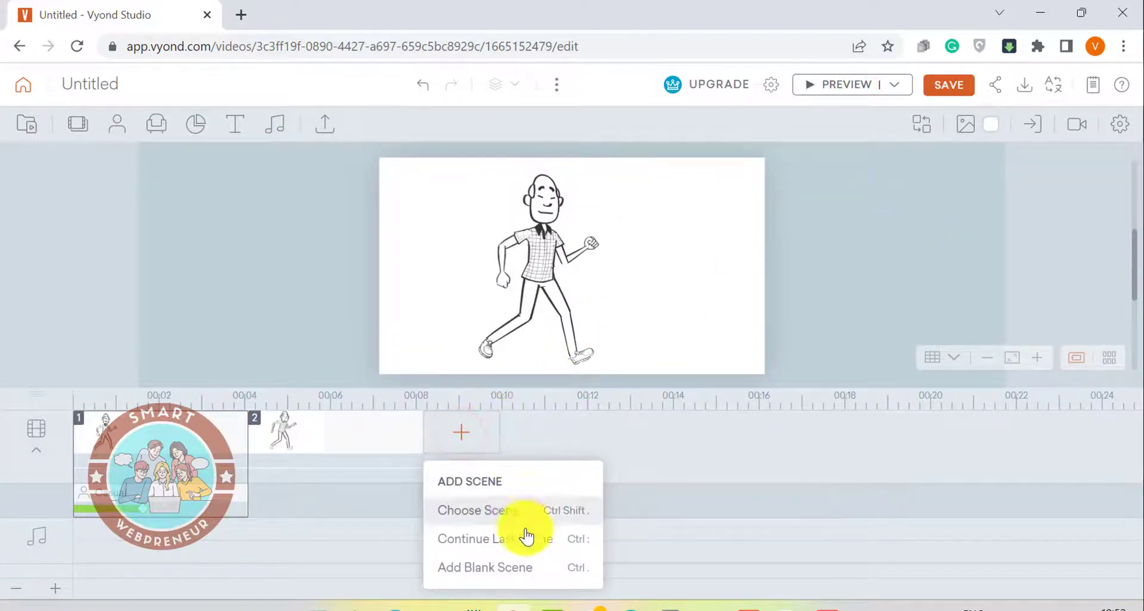
pyautogui.click(526, 538)
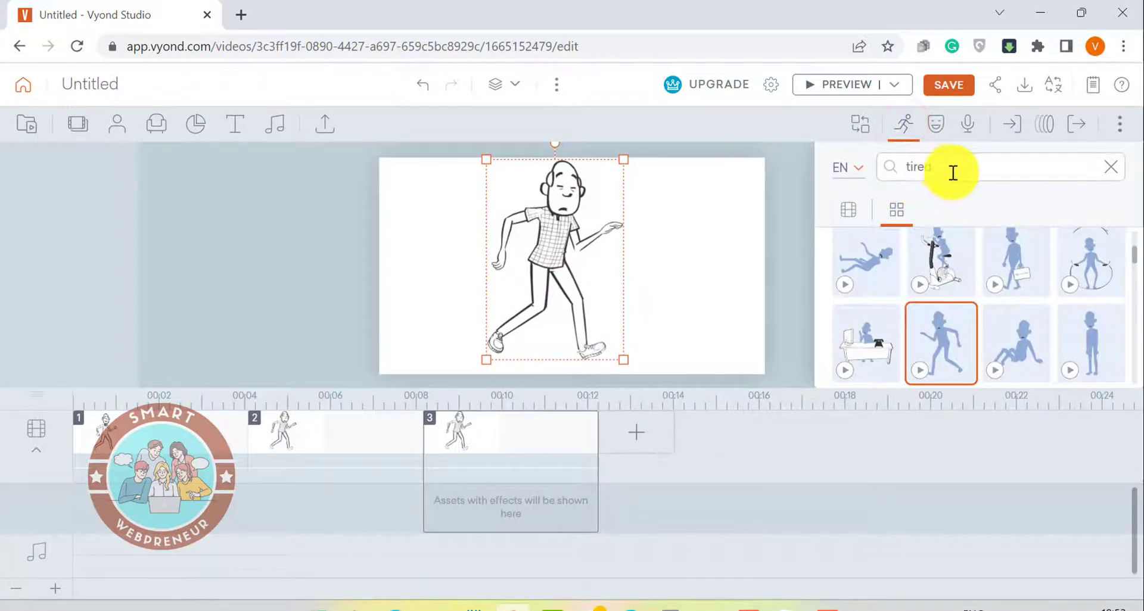
pyautogui.click(1035, 339)
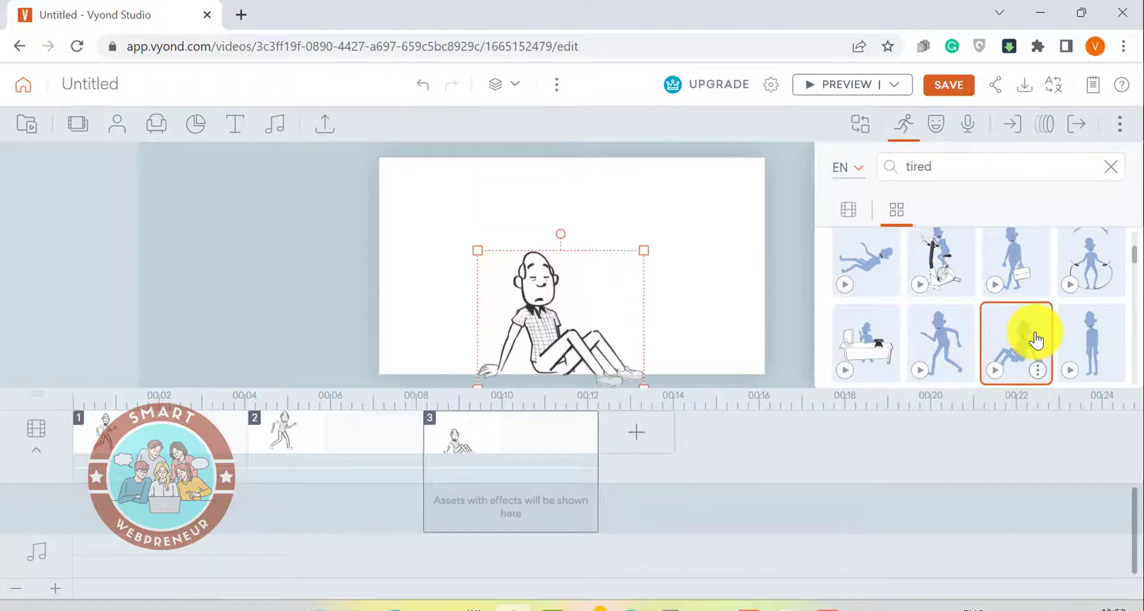
pyautogui.click(707, 449)
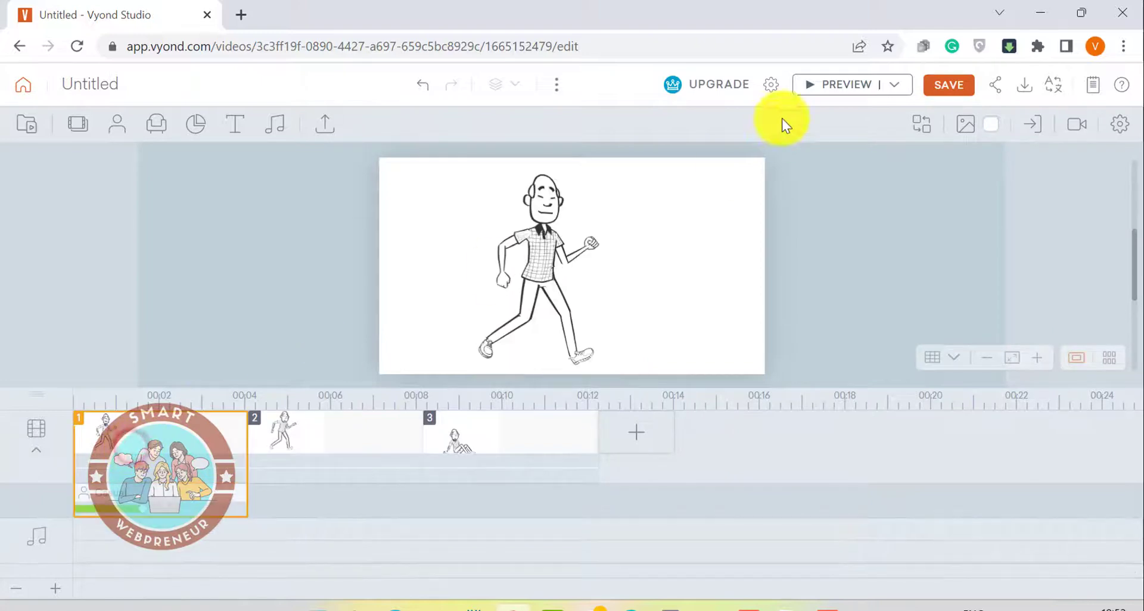
pyautogui.click(846, 84)
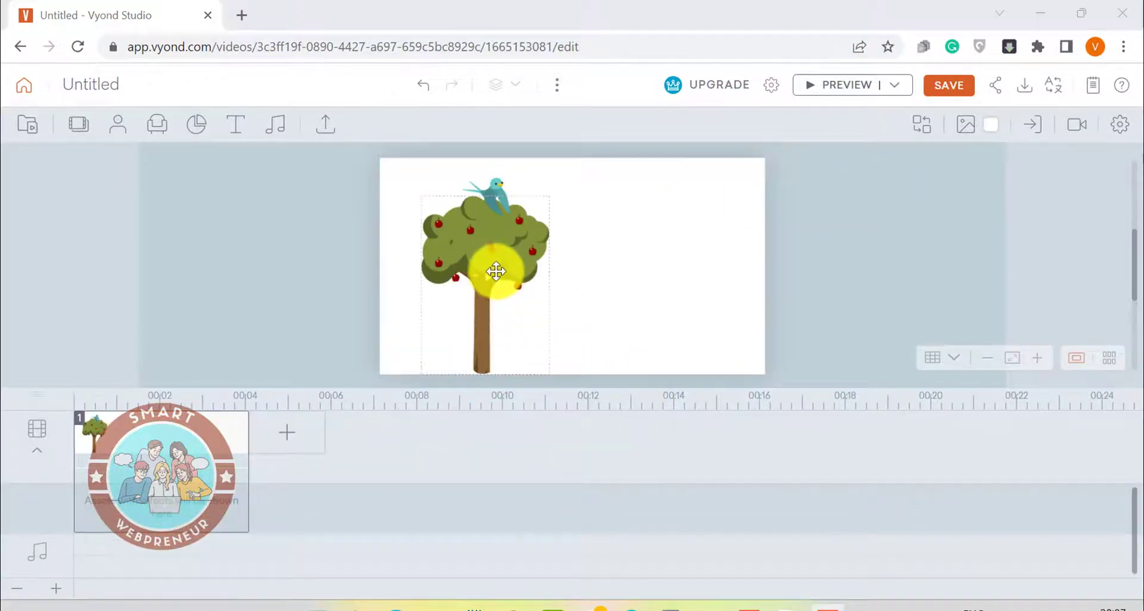
# - Give the tree a Hand Slide - Left entrance effect
pyautogui.click(495, 272)
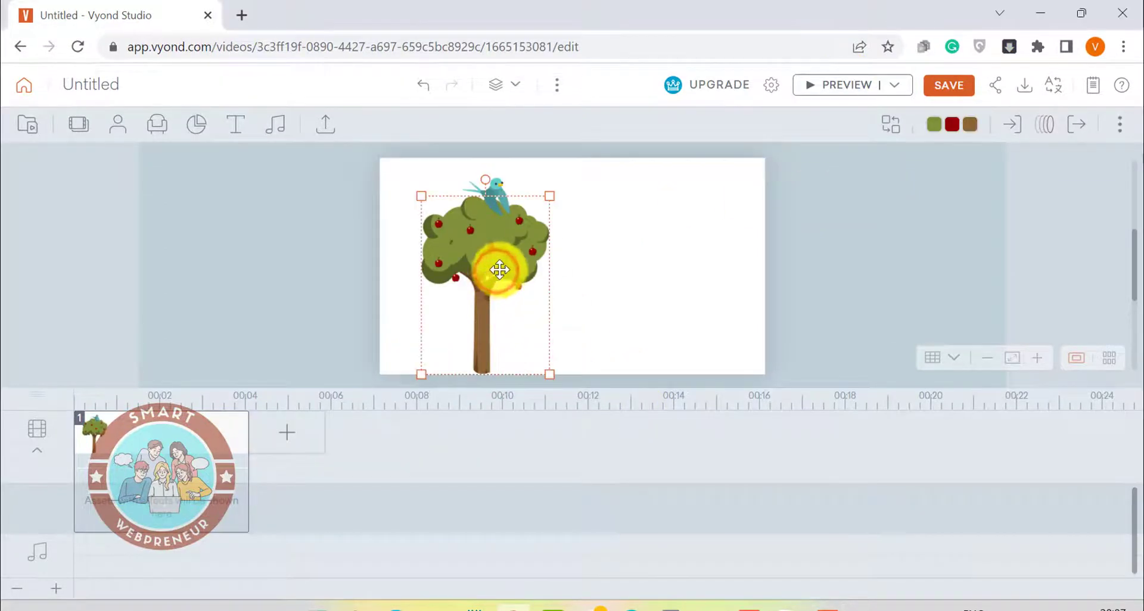
pyautogui.click(1015, 134)
pyautogui.click(1014, 214)
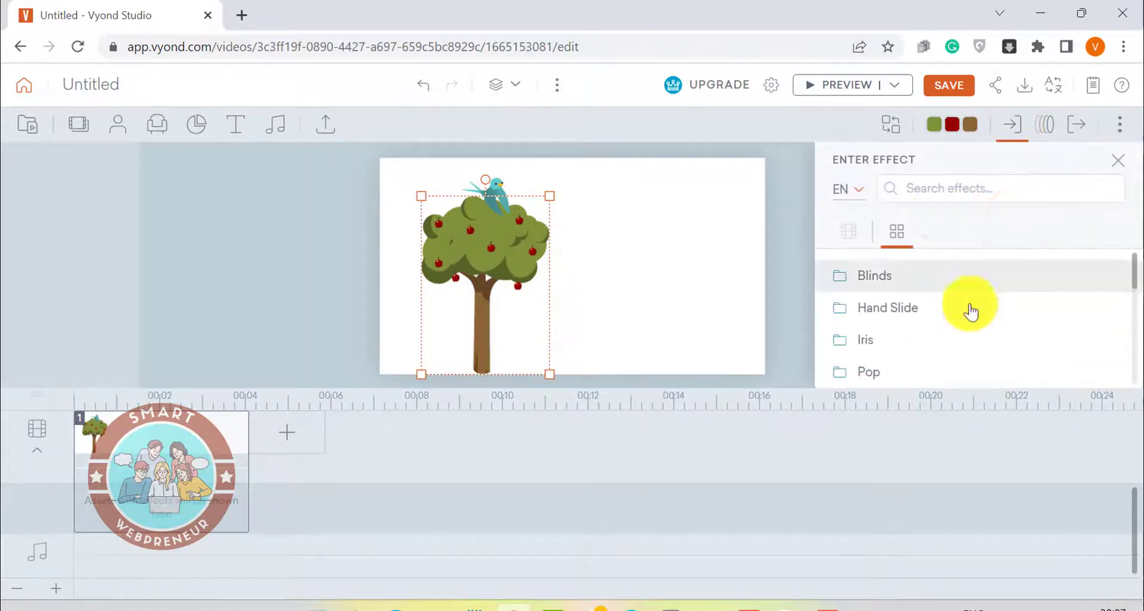
pyautogui.click(940, 311)
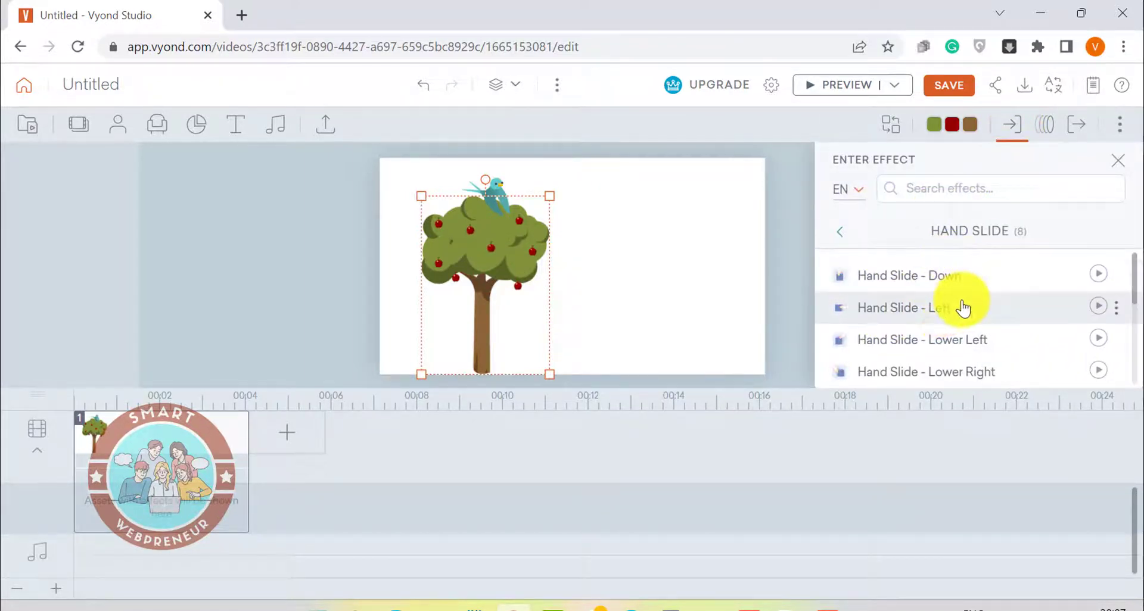
pyautogui.click(1098, 306)
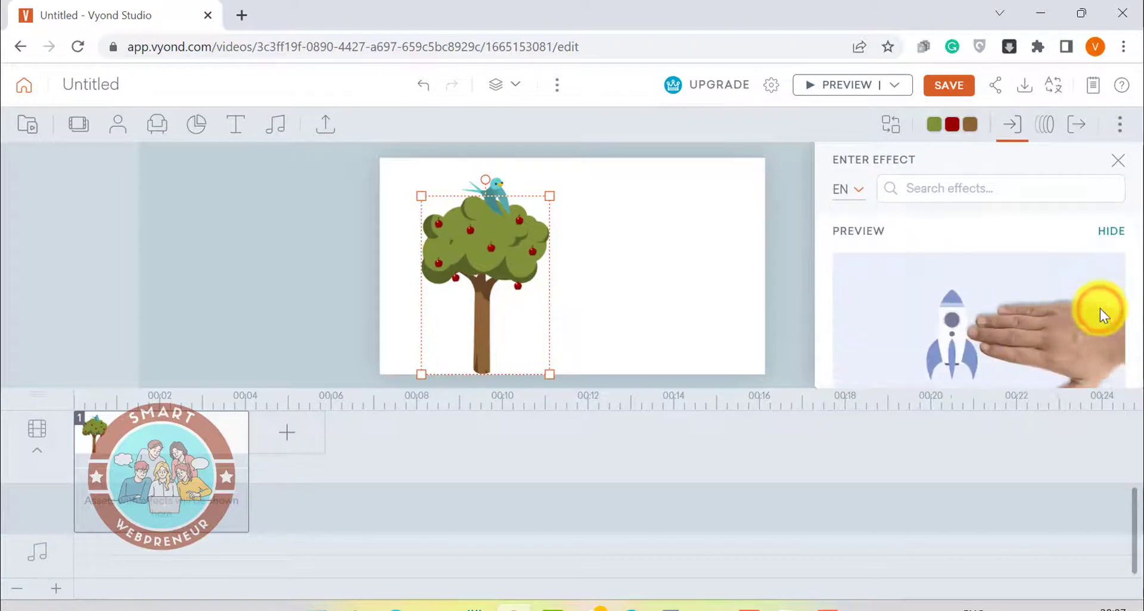
pyautogui.click(1100, 306)
# - Give the bird on the tree a Pop entrance effect and preview the scene
pyautogui.click(492, 188)
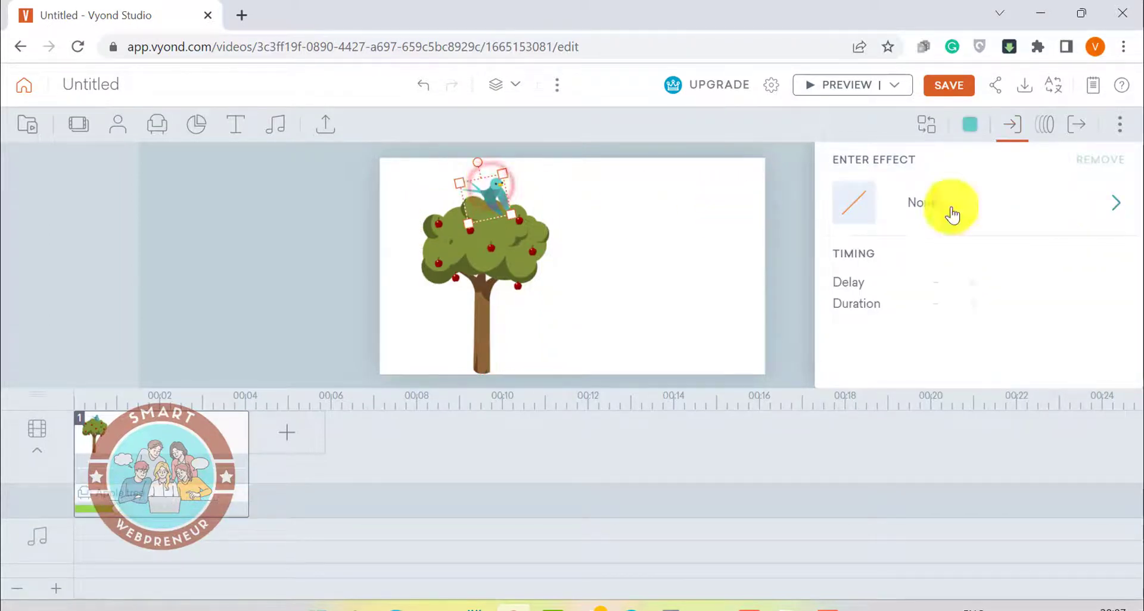
pyautogui.click(1047, 212)
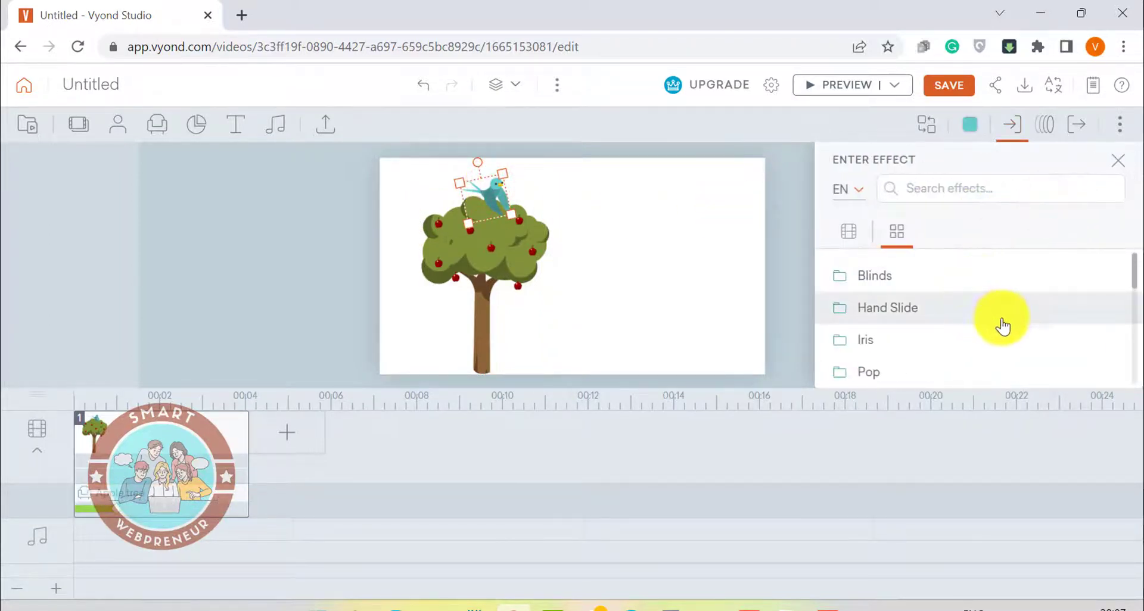
pyautogui.click(946, 373)
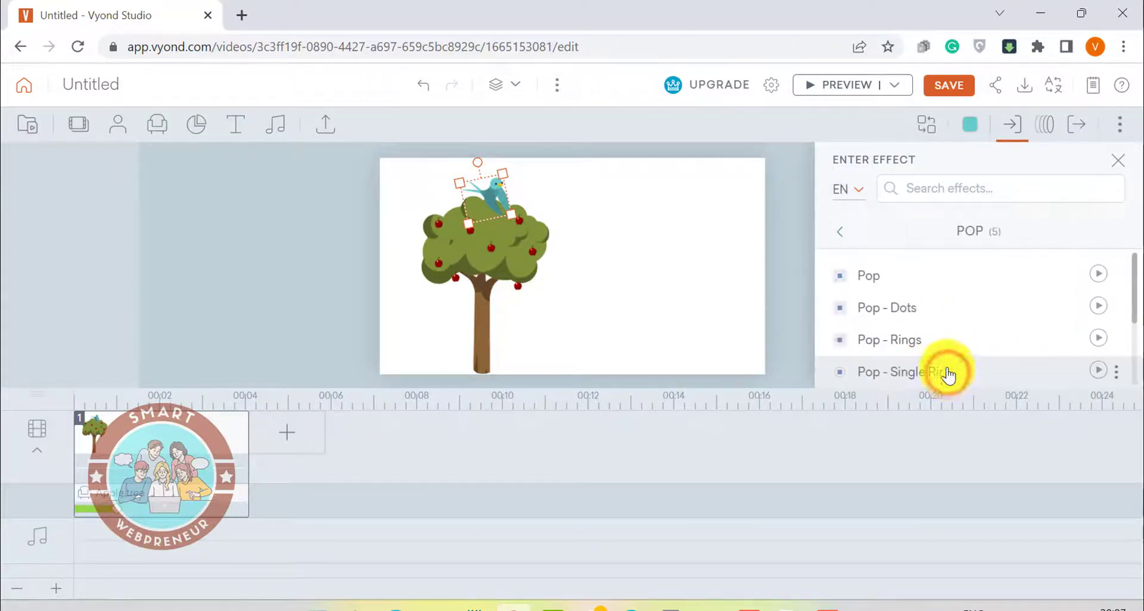
pyautogui.click(1100, 316)
pyautogui.click(121, 411)
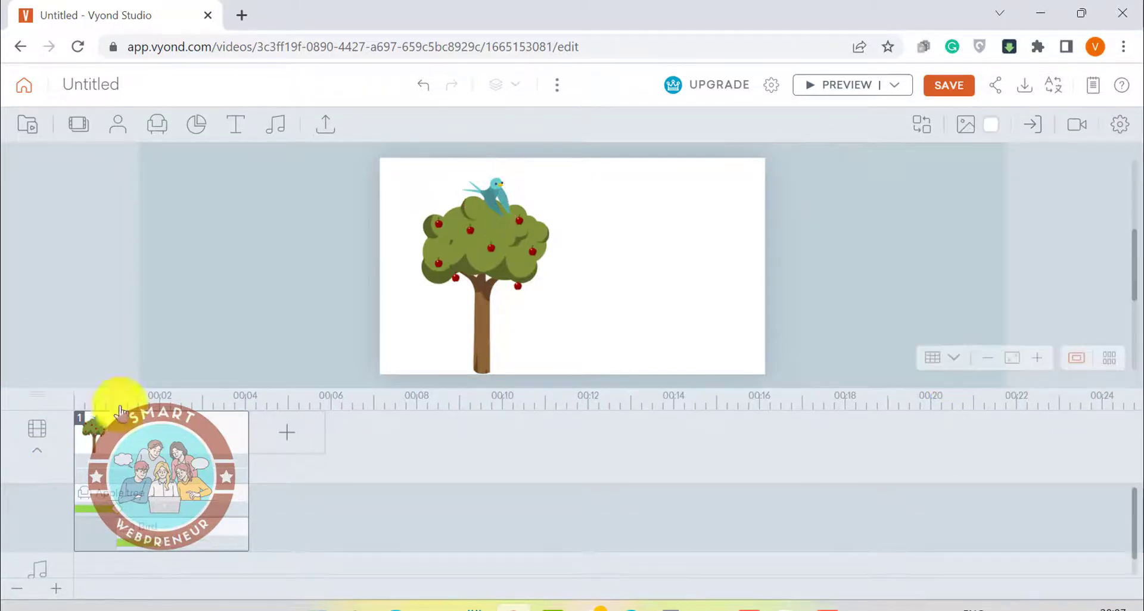
pyautogui.click(847, 84)
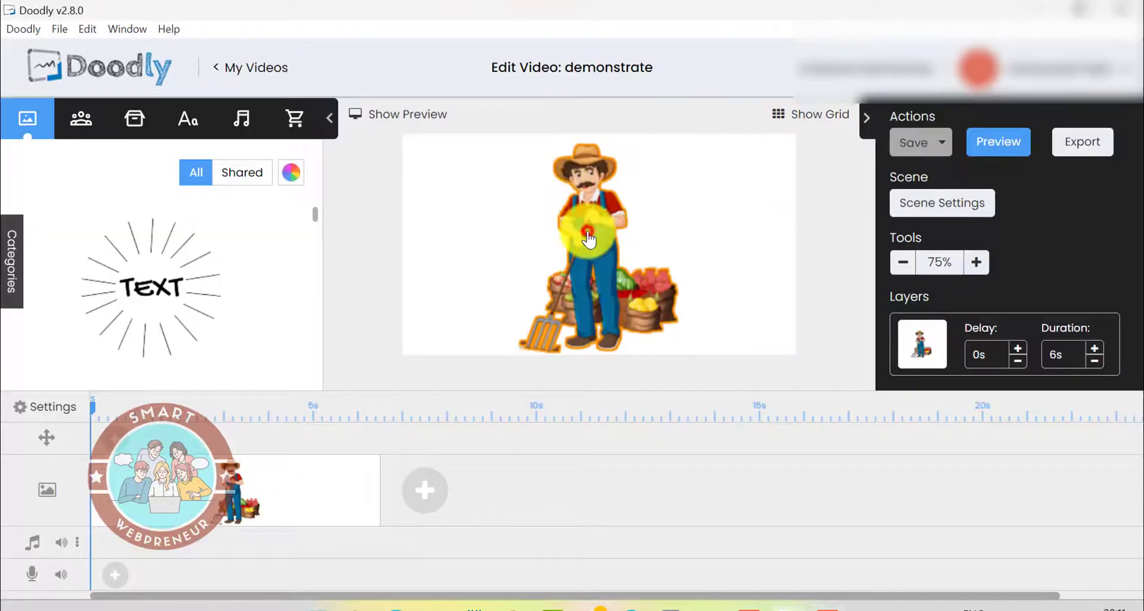
pyautogui.click(588, 235)
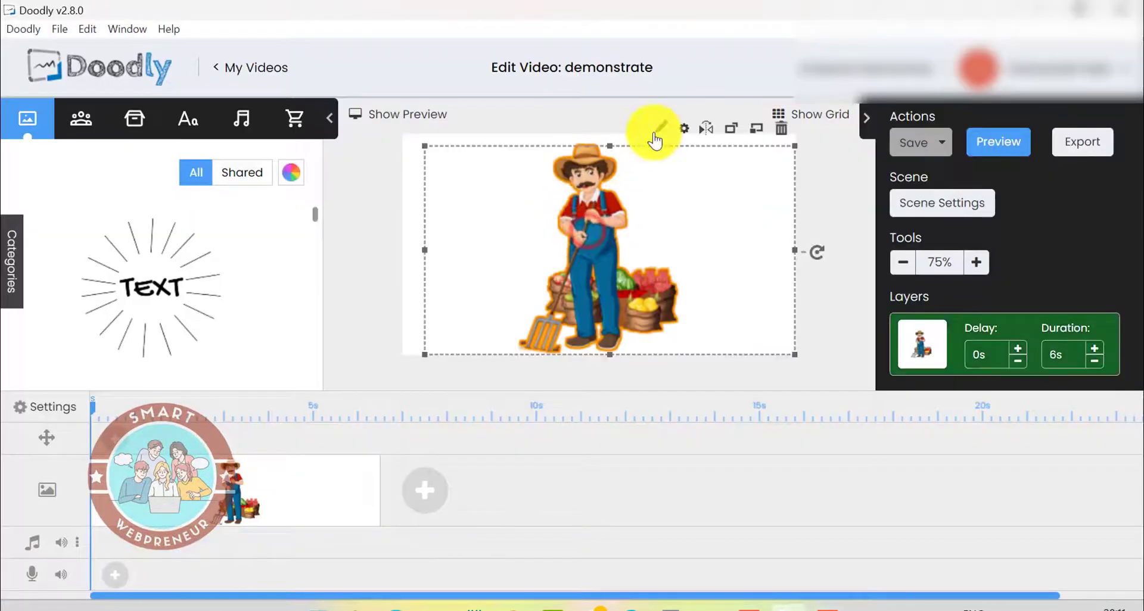
# - Keep Draw as the farmer's entrance, set its exit to Erase, and replay the preview
pyautogui.click(685, 128)
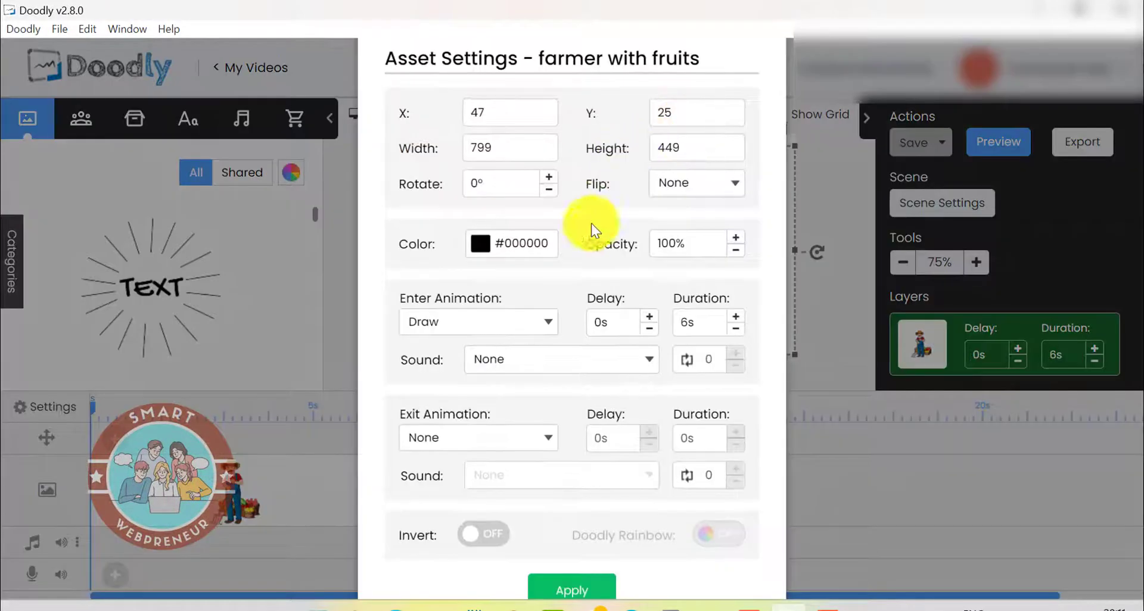
pyautogui.click(526, 322)
pyautogui.click(526, 322)
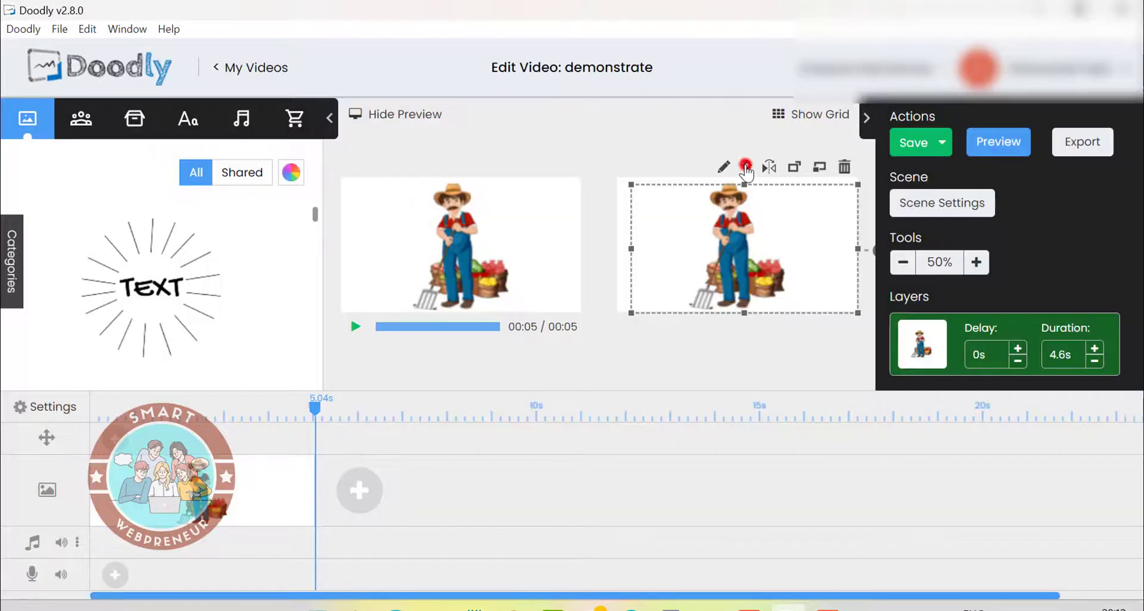
pyautogui.click(745, 165)
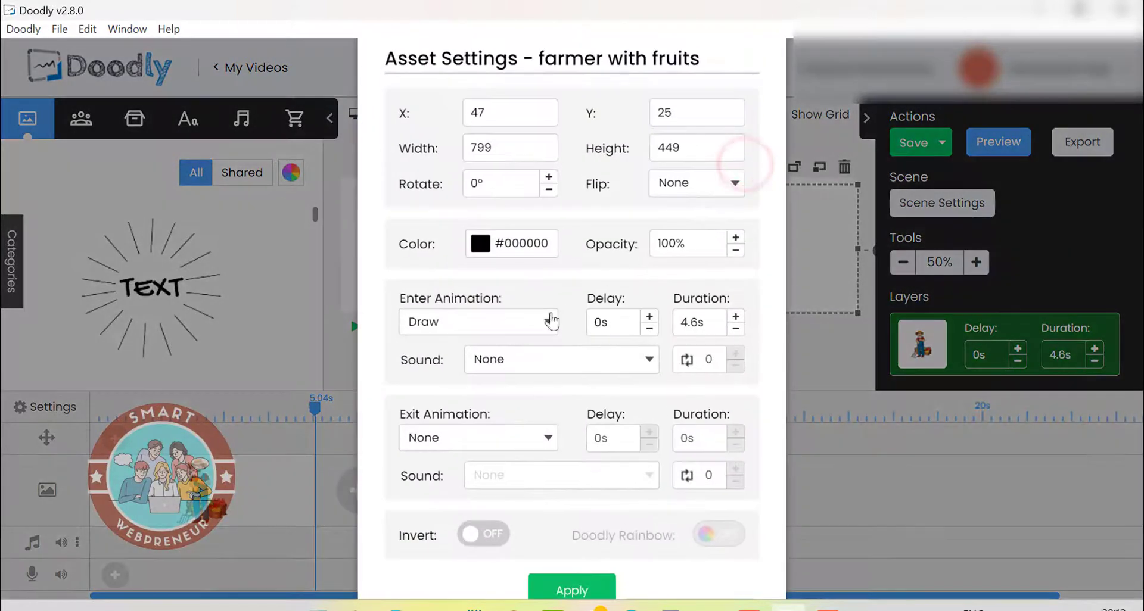
pyautogui.click(544, 436)
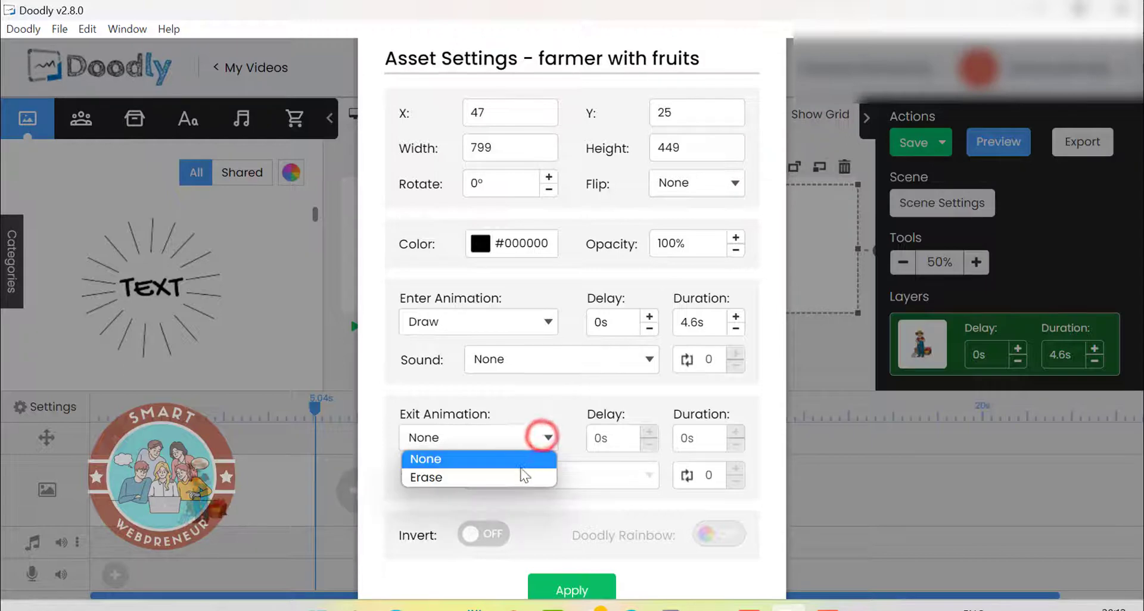
pyautogui.click(519, 475)
pyautogui.click(581, 592)
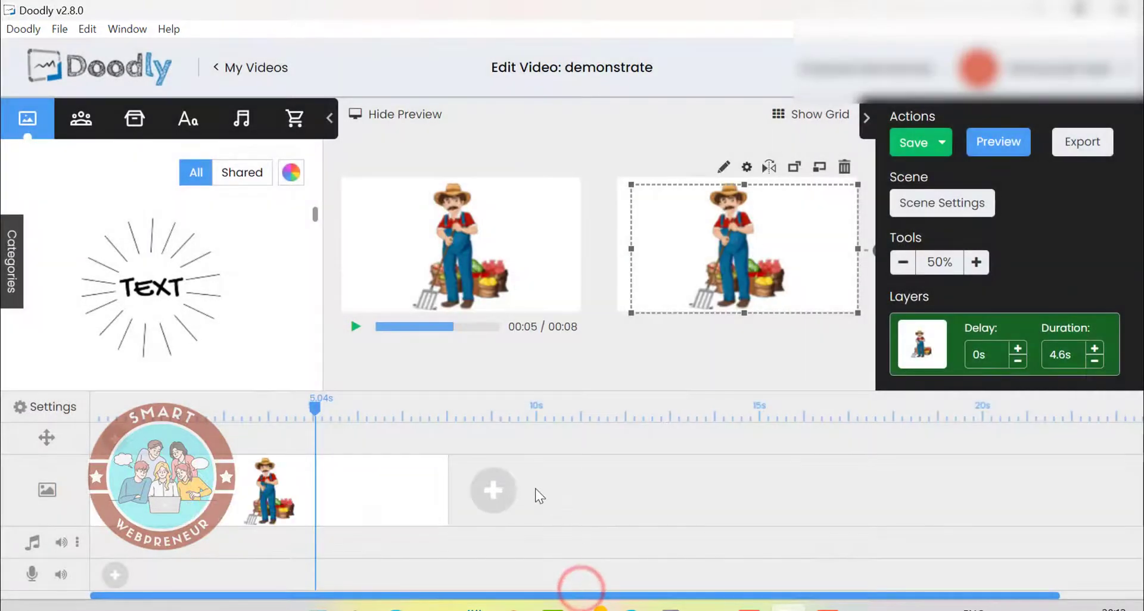
pyautogui.click(315, 410)
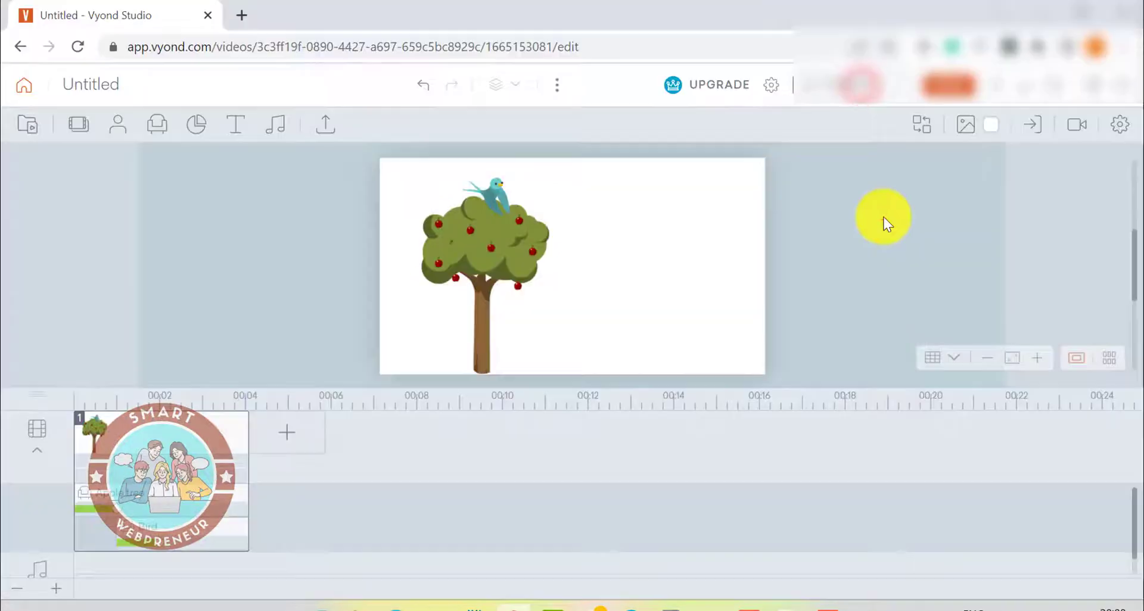
pyautogui.click(883, 216)
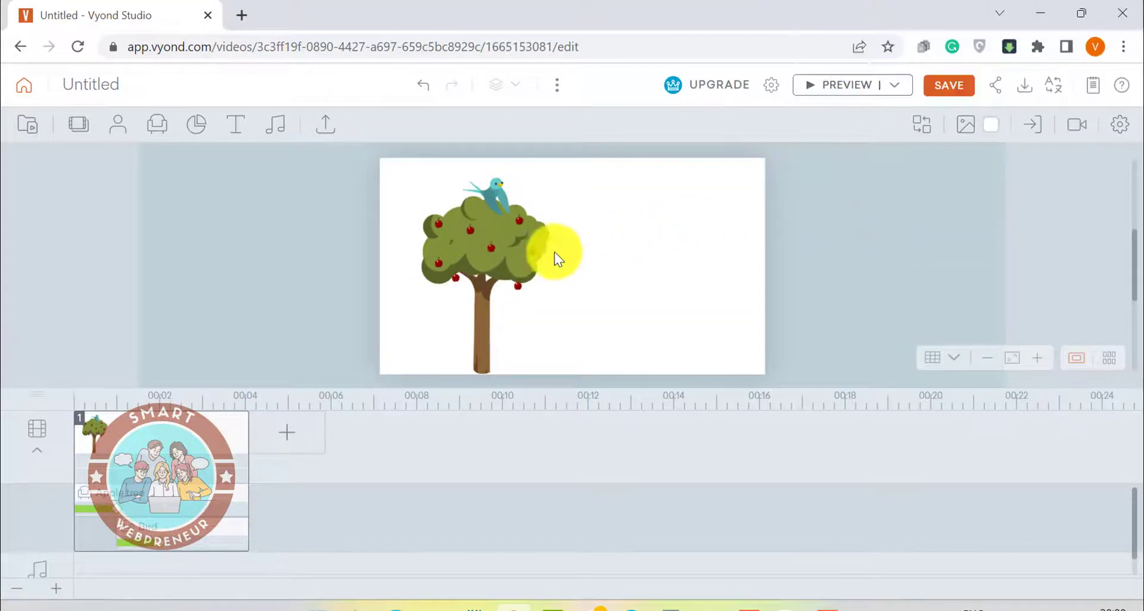
# - Give the bird a Line - Horizontal motion path and preview the scene
pyautogui.click(499, 193)
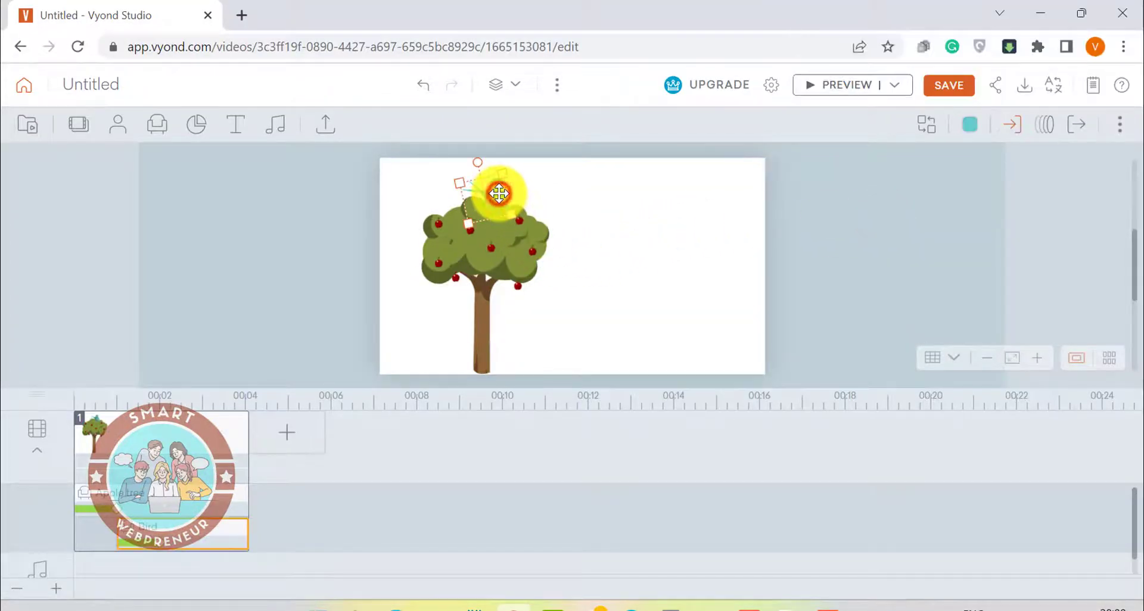
pyautogui.click(1046, 125)
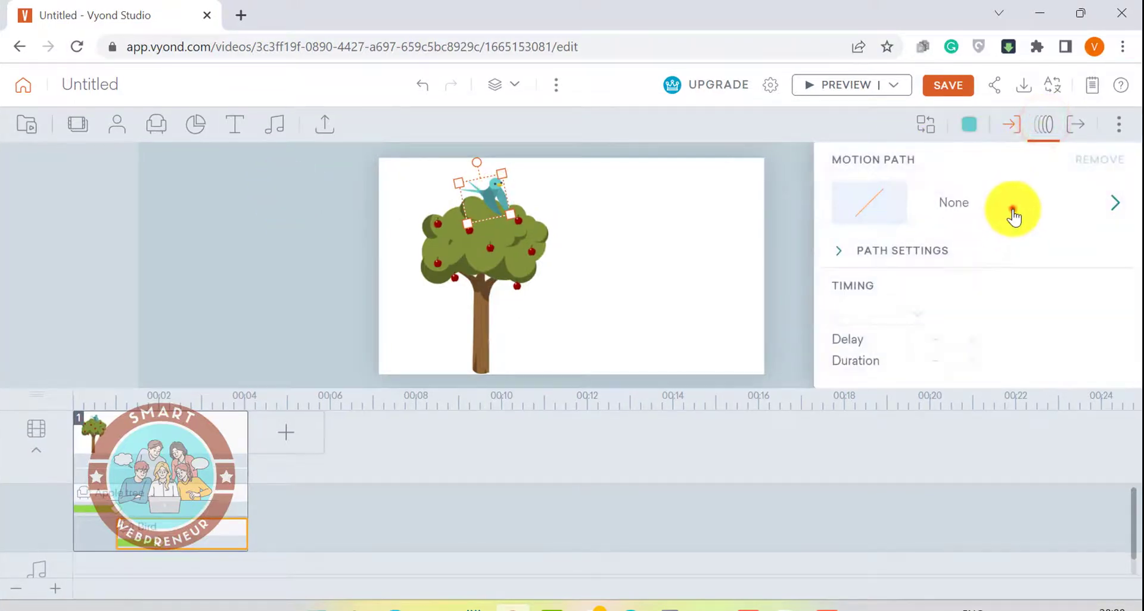
pyautogui.click(1013, 208)
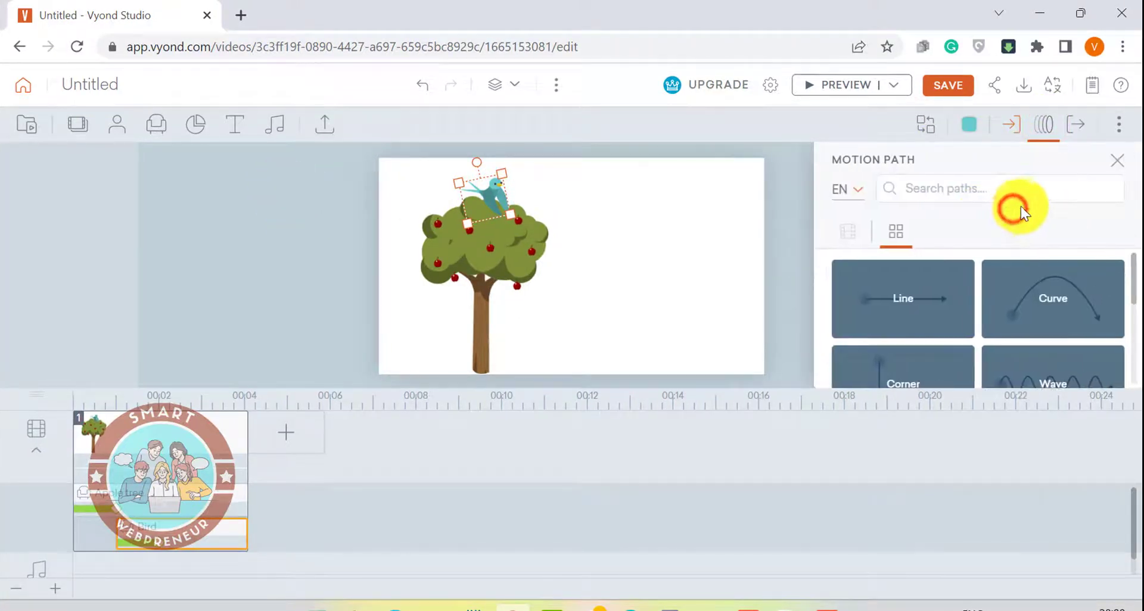
pyautogui.click(926, 307)
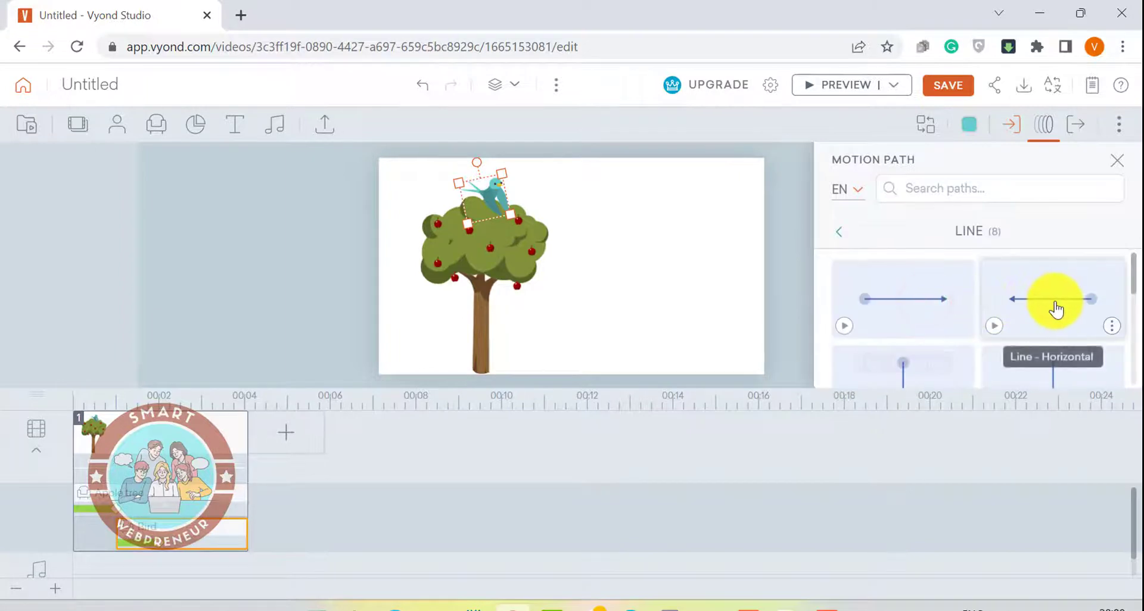
pyautogui.click(927, 301)
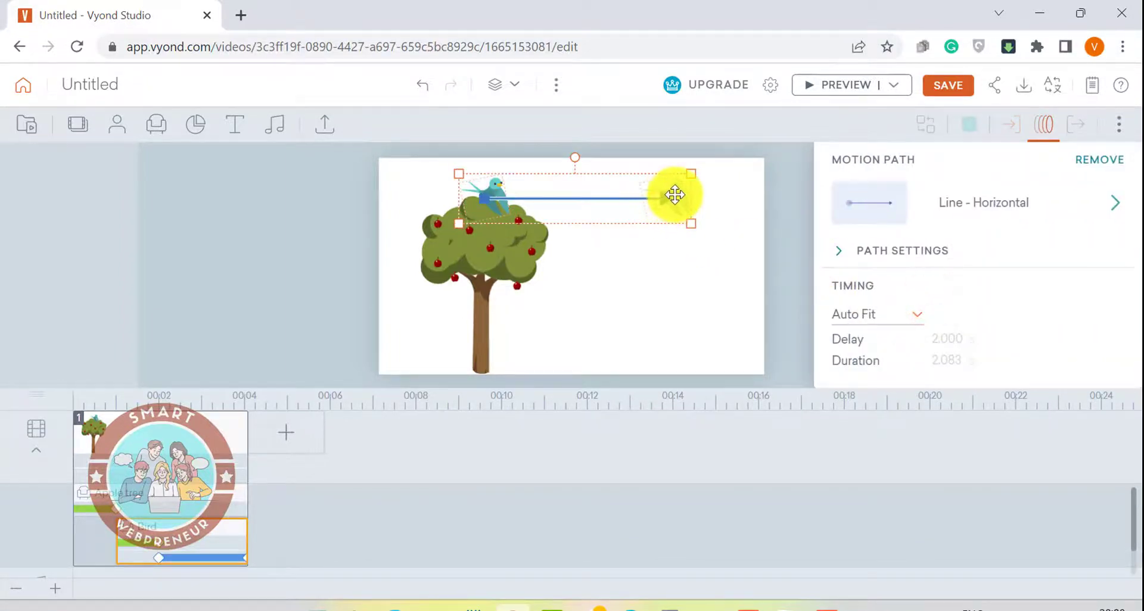
pyautogui.click(675, 193)
pyautogui.click(711, 257)
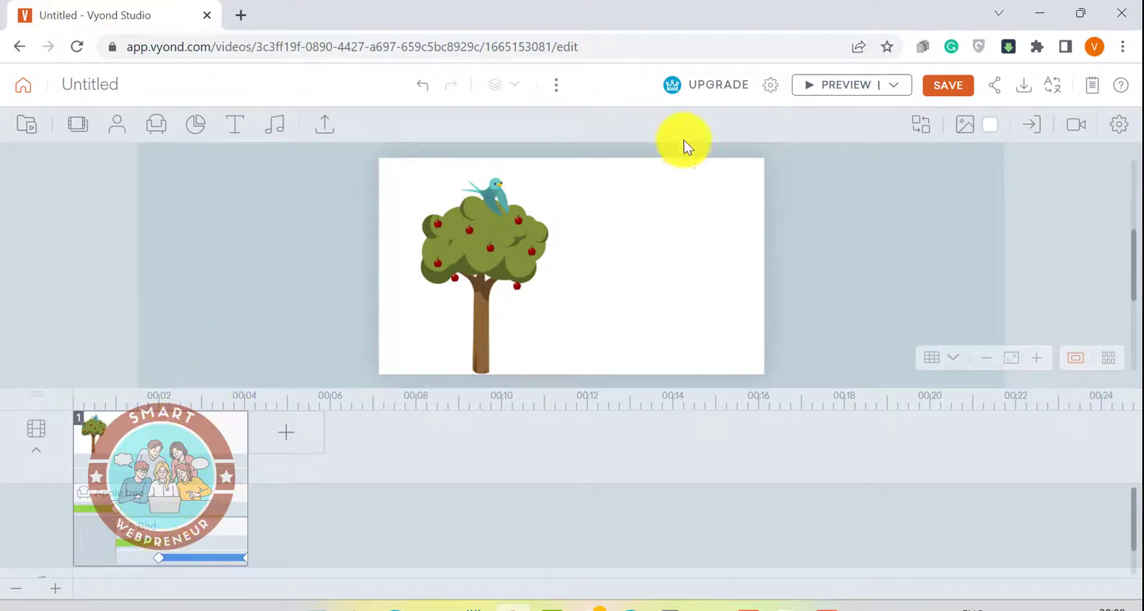
pyautogui.click(825, 86)
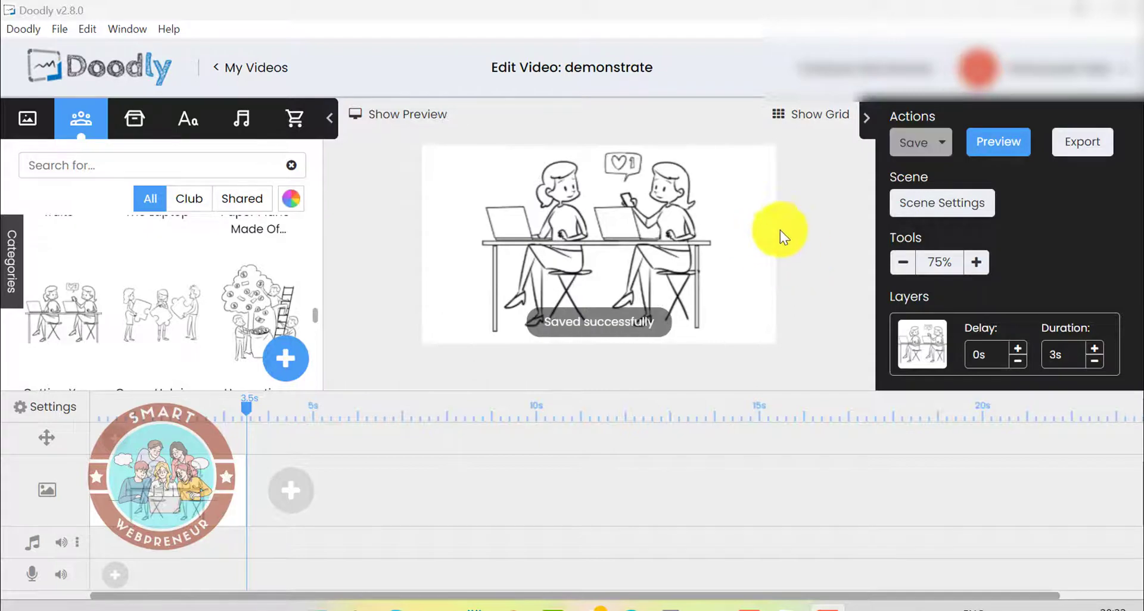
# - Set the Export Video resolution for the demonstrate video to 1080p
pyautogui.click(1092, 146)
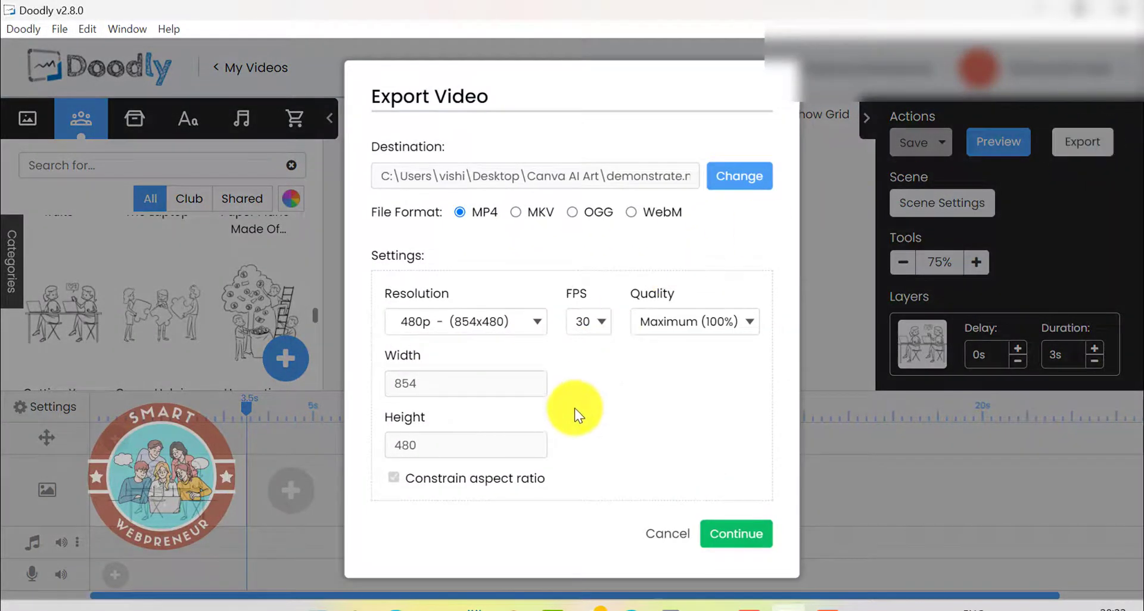
pyautogui.click(511, 323)
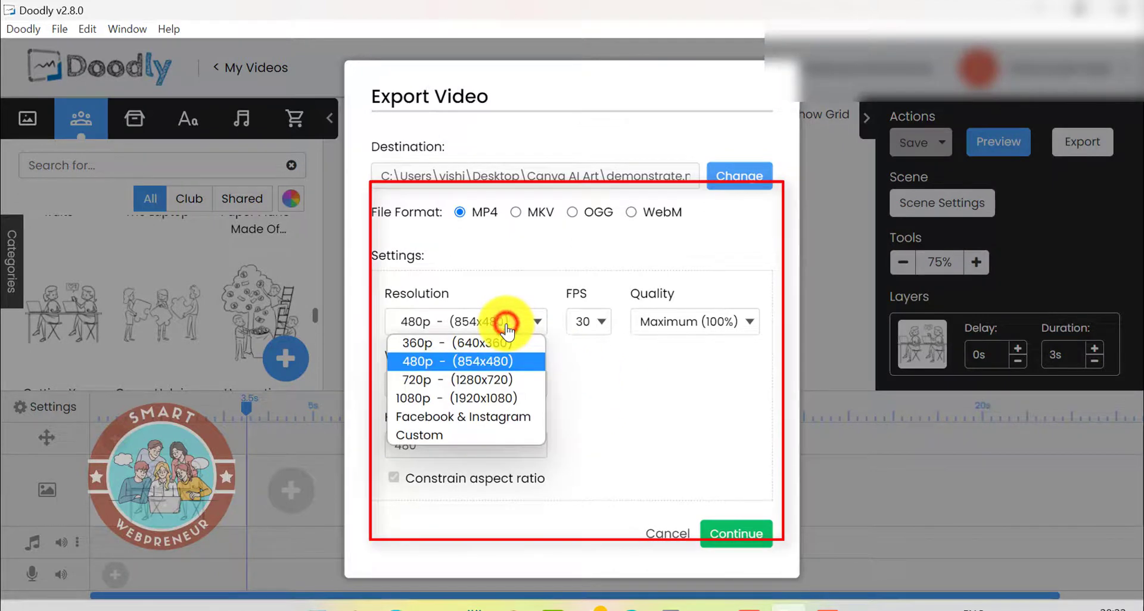
pyautogui.click(509, 398)
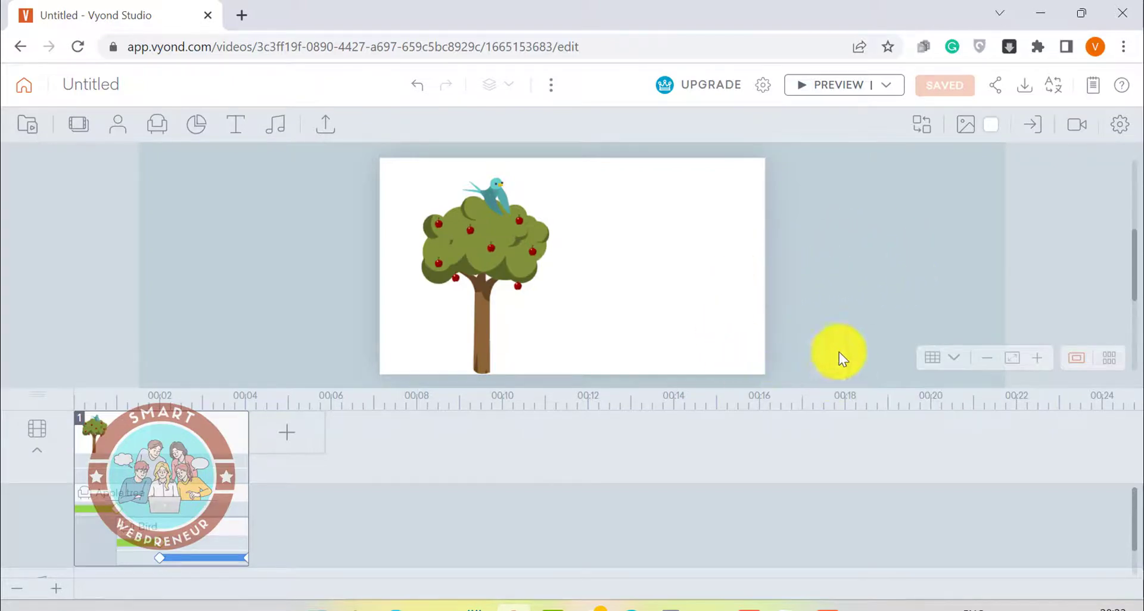
# - Check the Download Video/GIF options, close them, and preview the apple-tree scene
pyautogui.click(1022, 88)
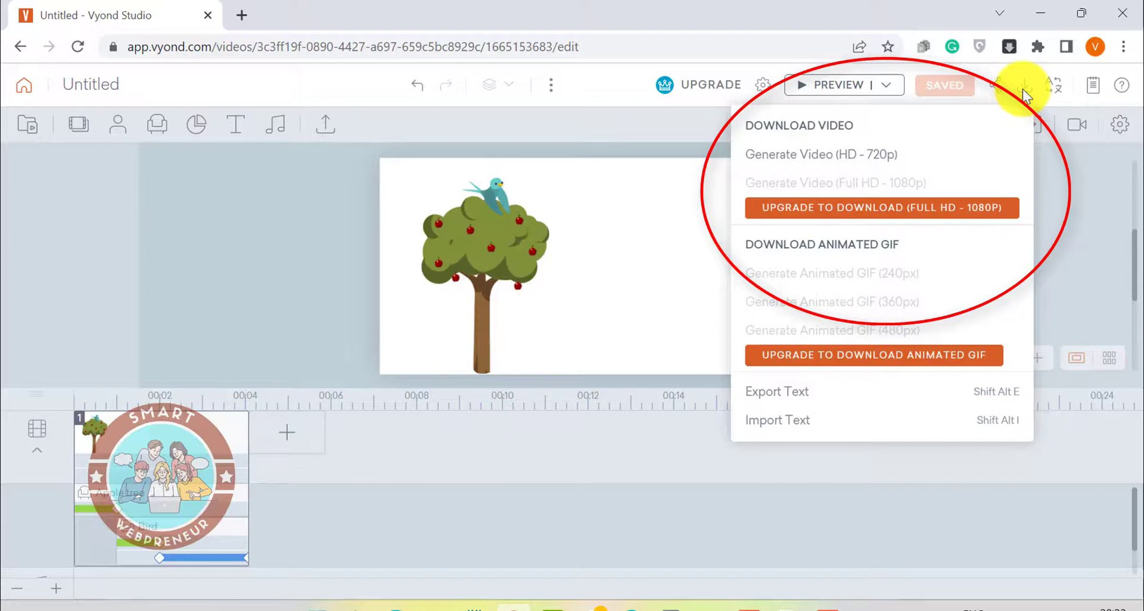
pyautogui.click(288, 234)
pyautogui.click(836, 85)
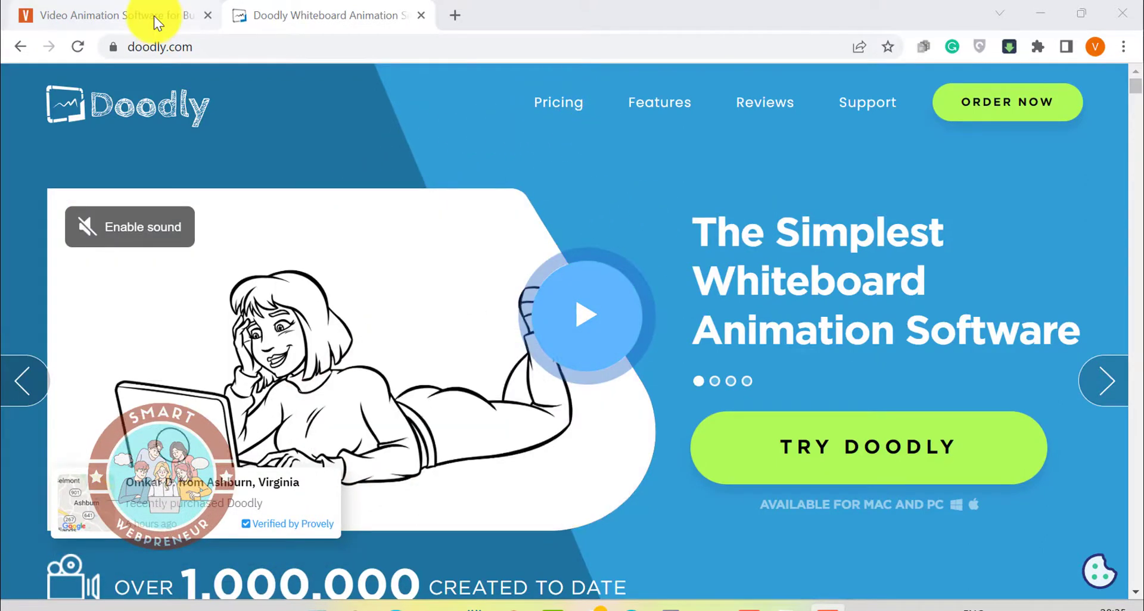
# - Go to the Vyond website's Video Templates page and scroll through the templates
pyautogui.click(153, 15)
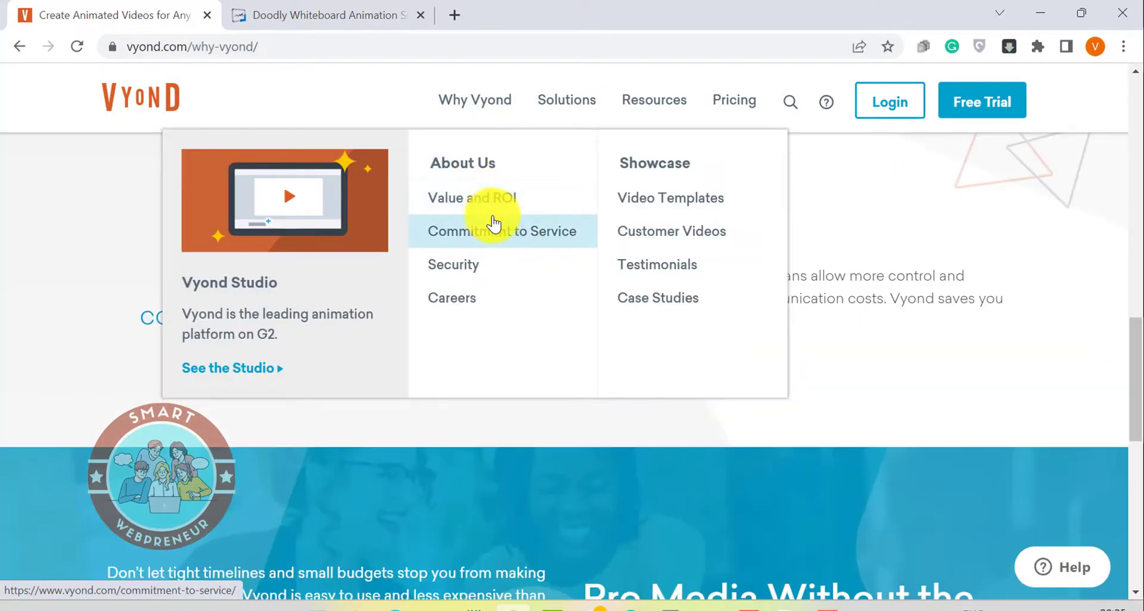
pyautogui.click(661, 214)
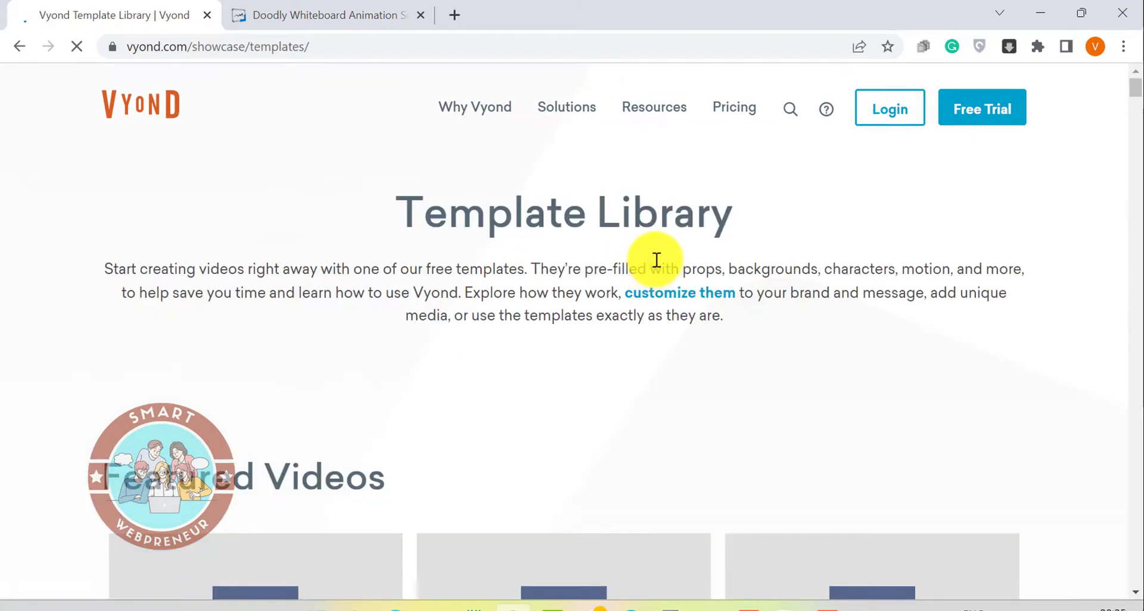
pyautogui.scroll(-2, 641, 256)
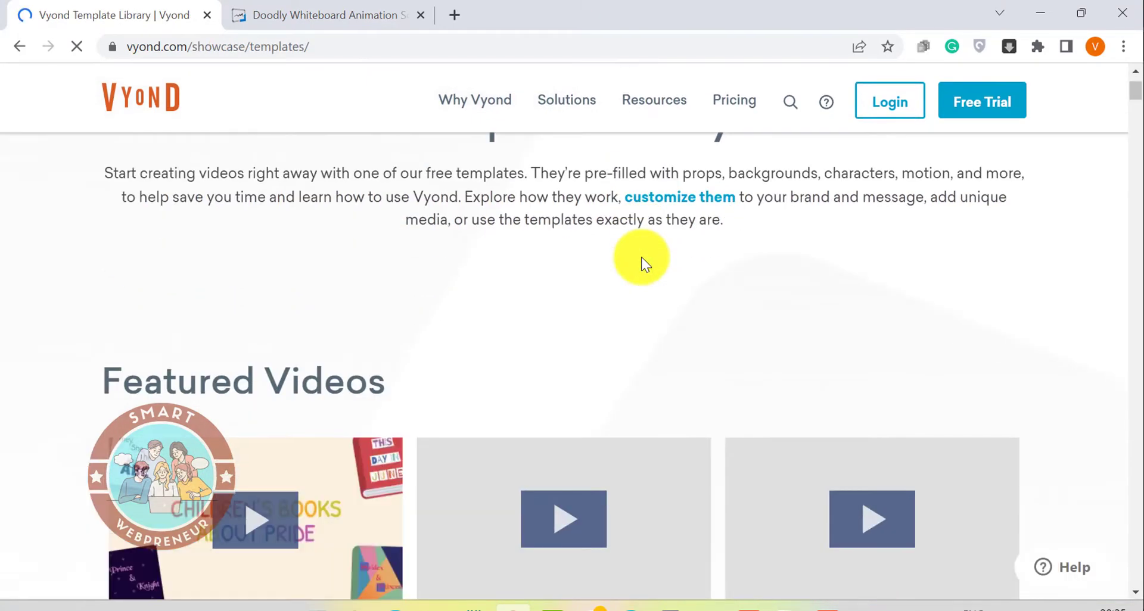
pyautogui.scroll(-3, 641, 256)
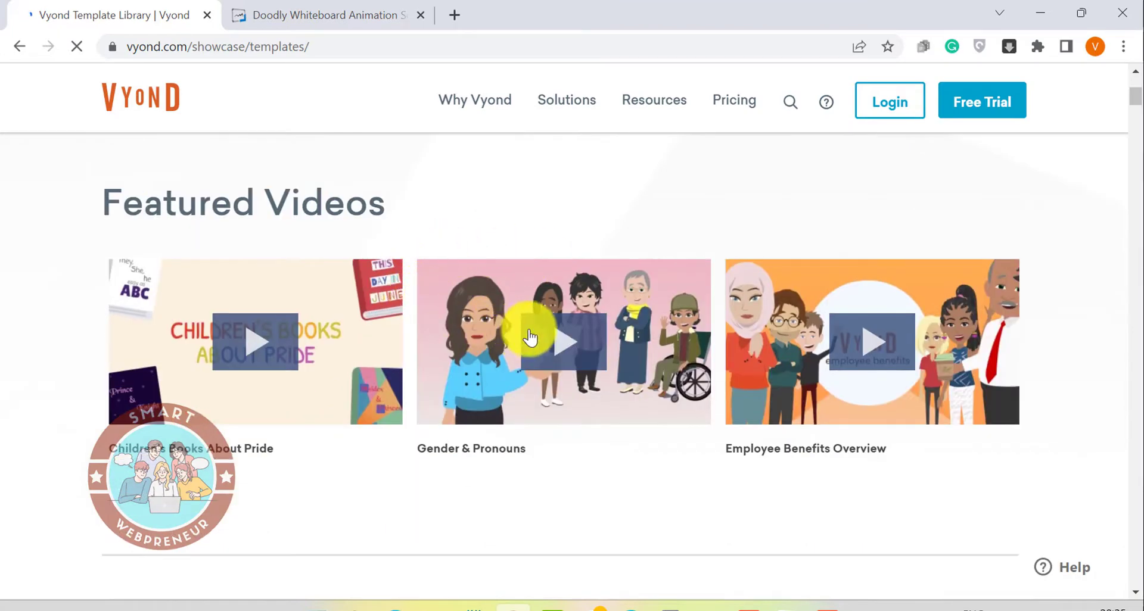
# - Play and skip ahead in the Gender & Pronouns template video, then close it
pyautogui.click(536, 338)
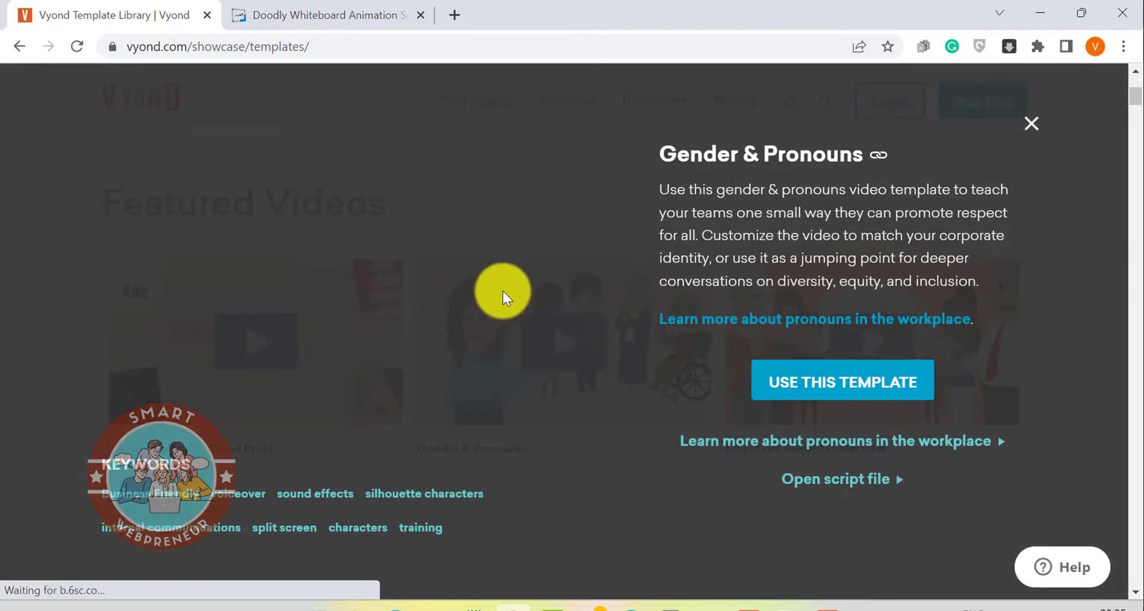
pyautogui.click(372, 293)
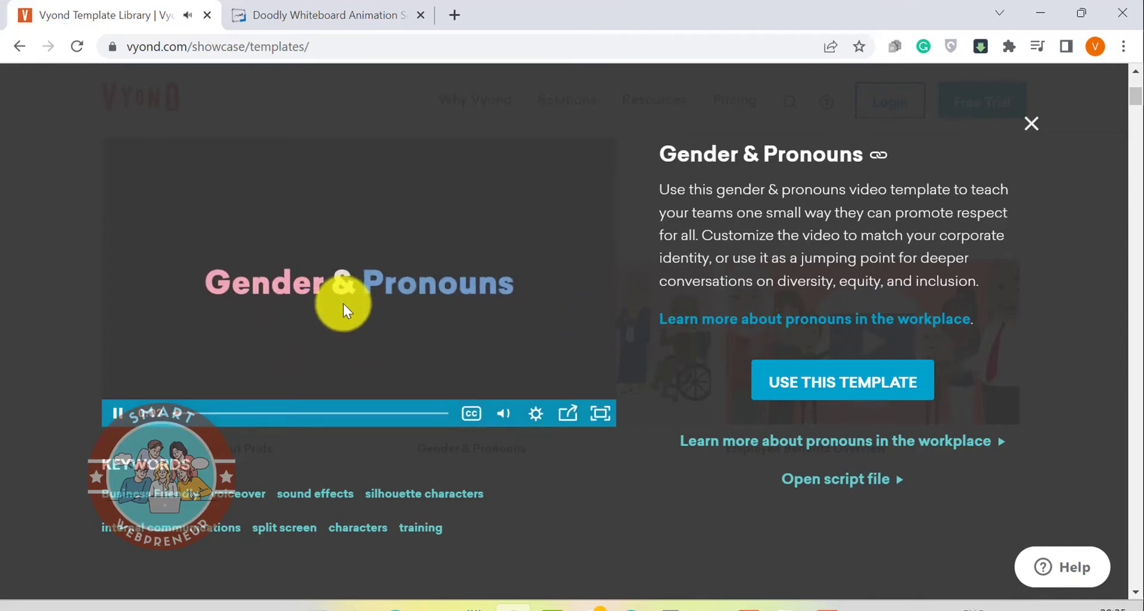
pyautogui.click(244, 413)
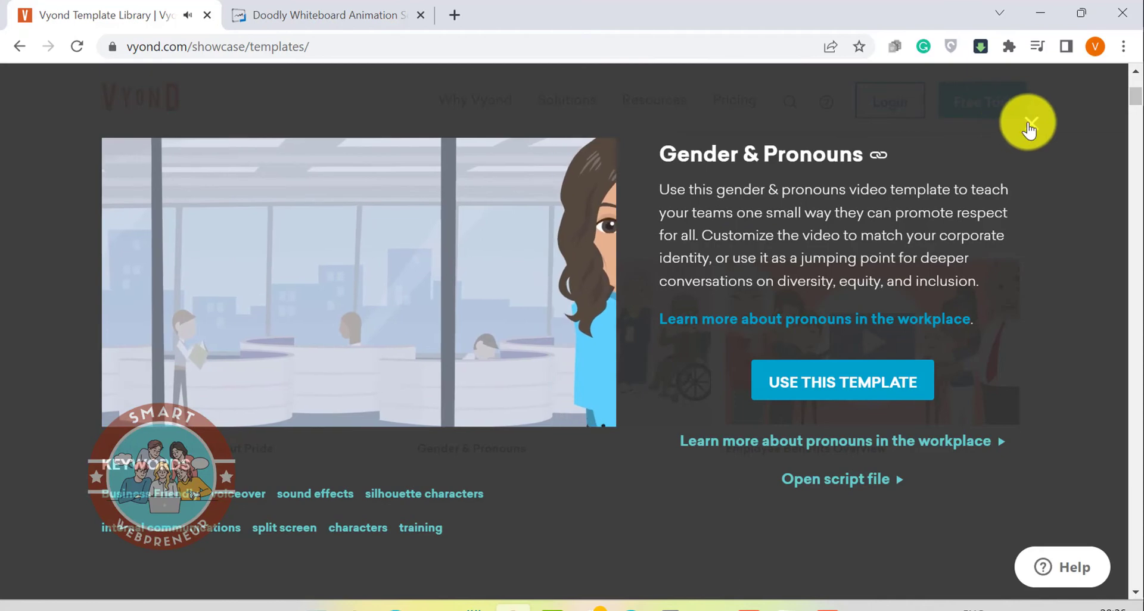
pyautogui.click(1030, 125)
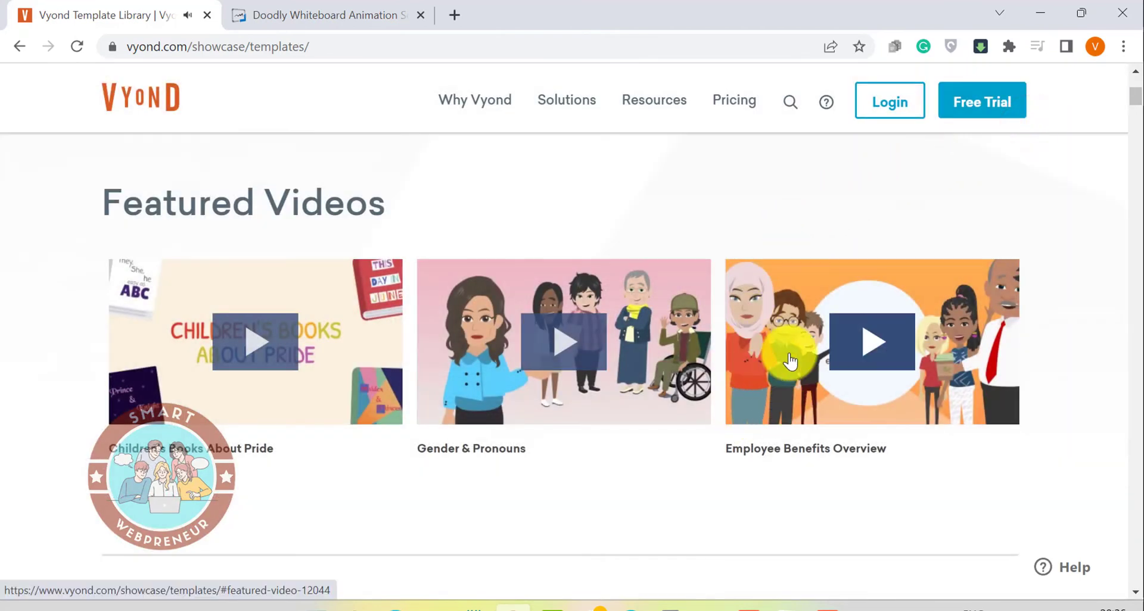